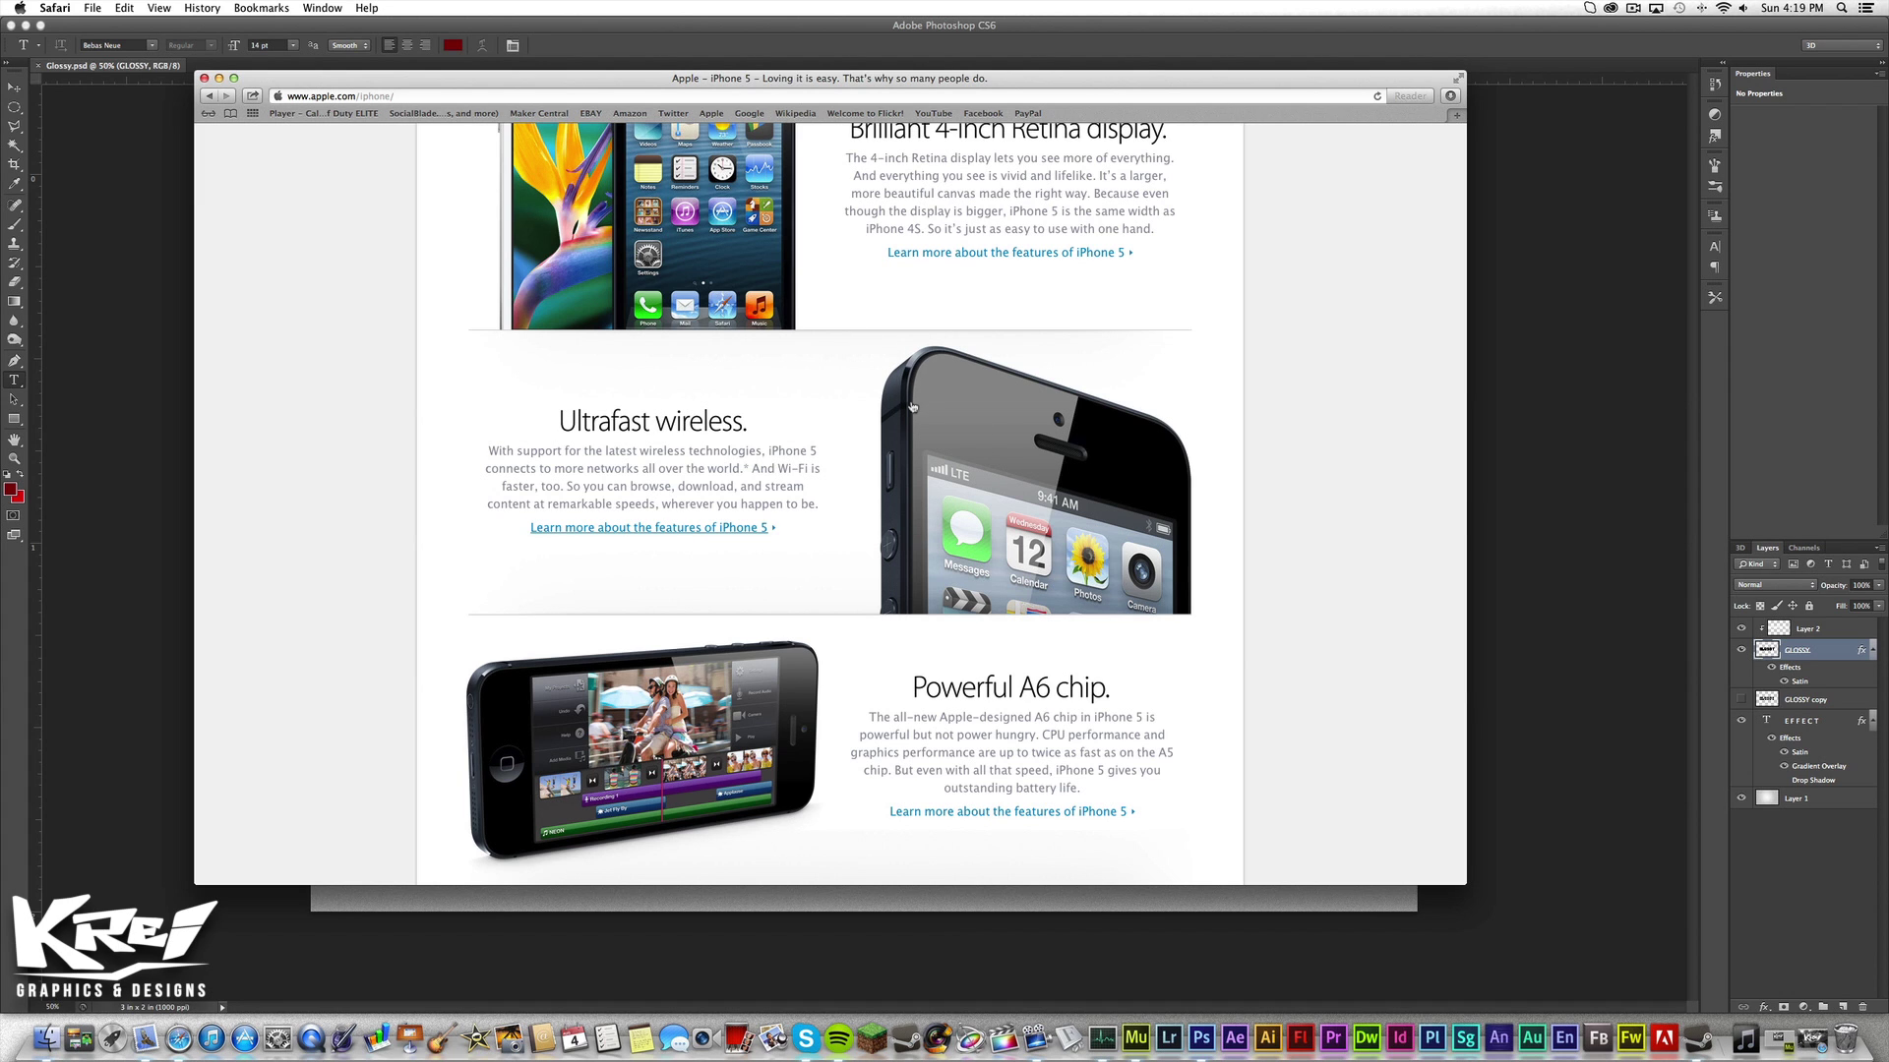
Minimize the Safari iPhone page window to reveal the Glossy.psd artwork in Photoshop.
{"action": "left_click", "coordinate": [219, 78]}
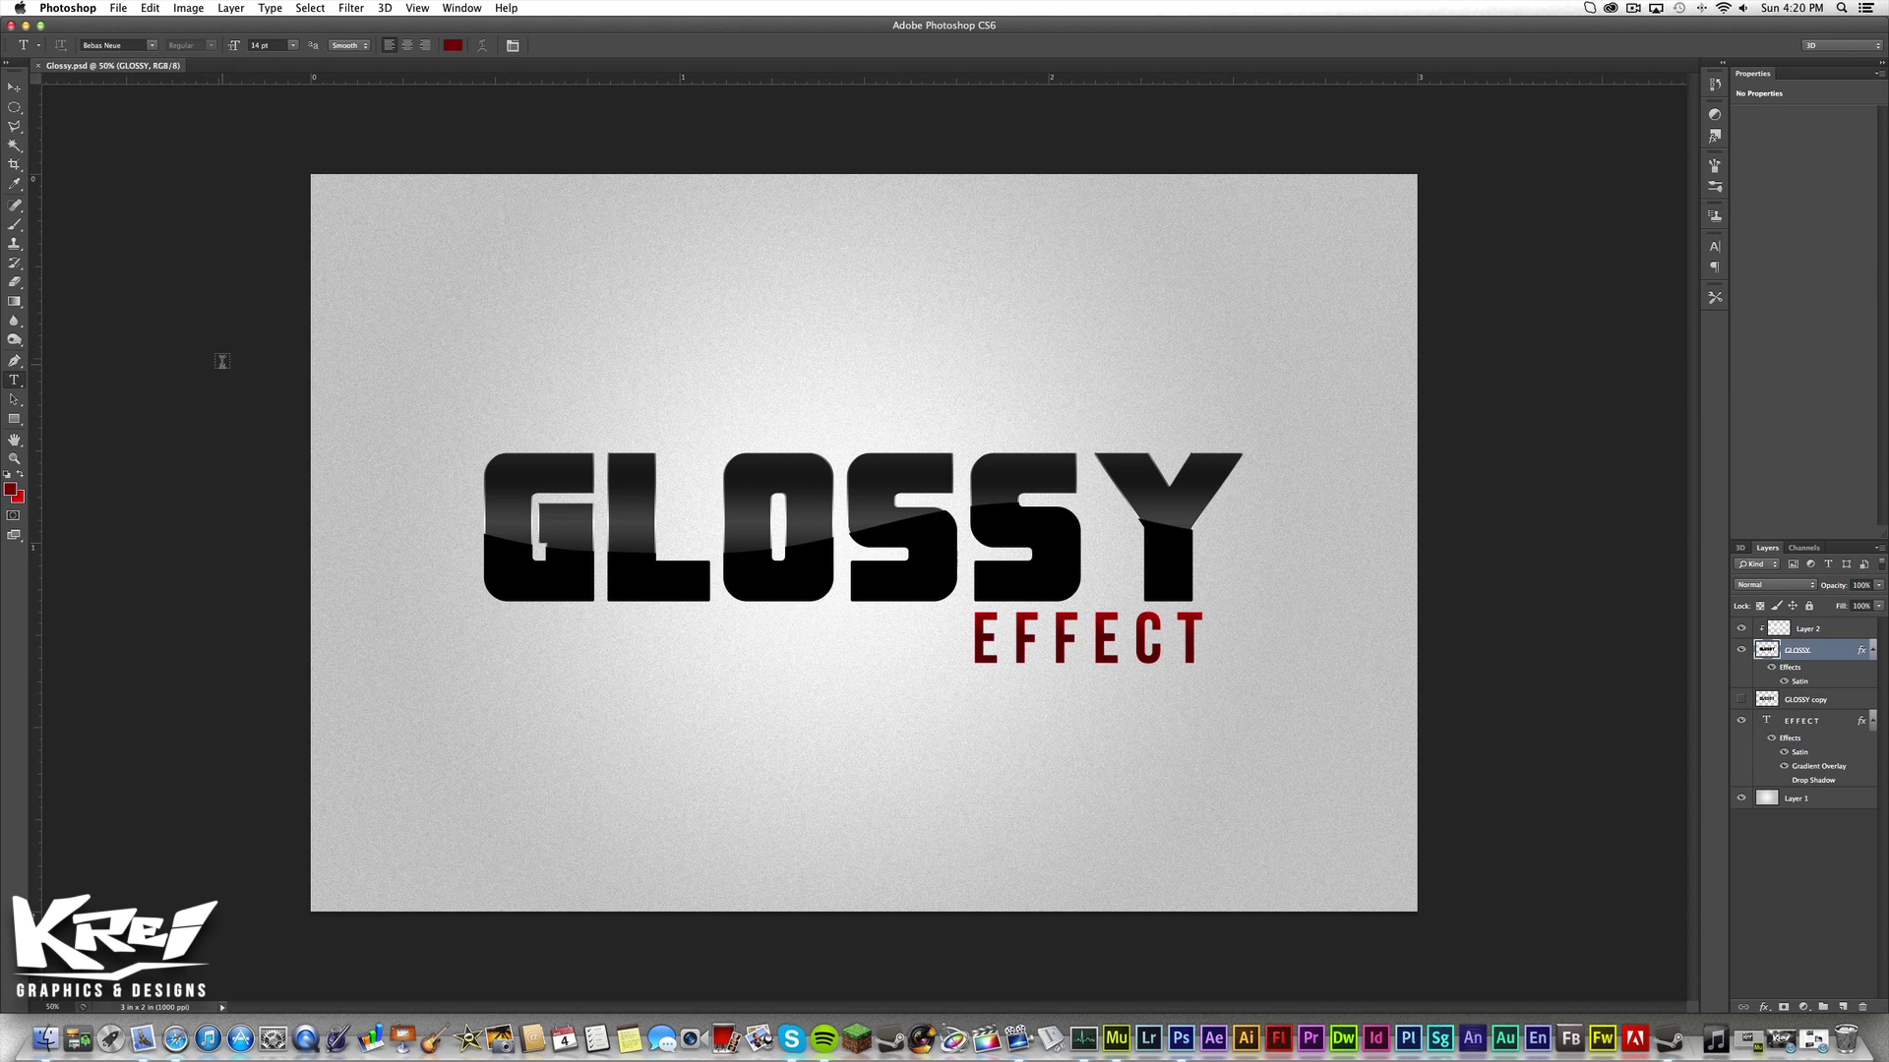
{"action": "left_click", "coordinate": [105, 5]}
Create a transparent 3000 × 2000 px document named Glossy2 at 1000 pixels/inch.
{"action": "left_click", "coordinate": [143, 30]}
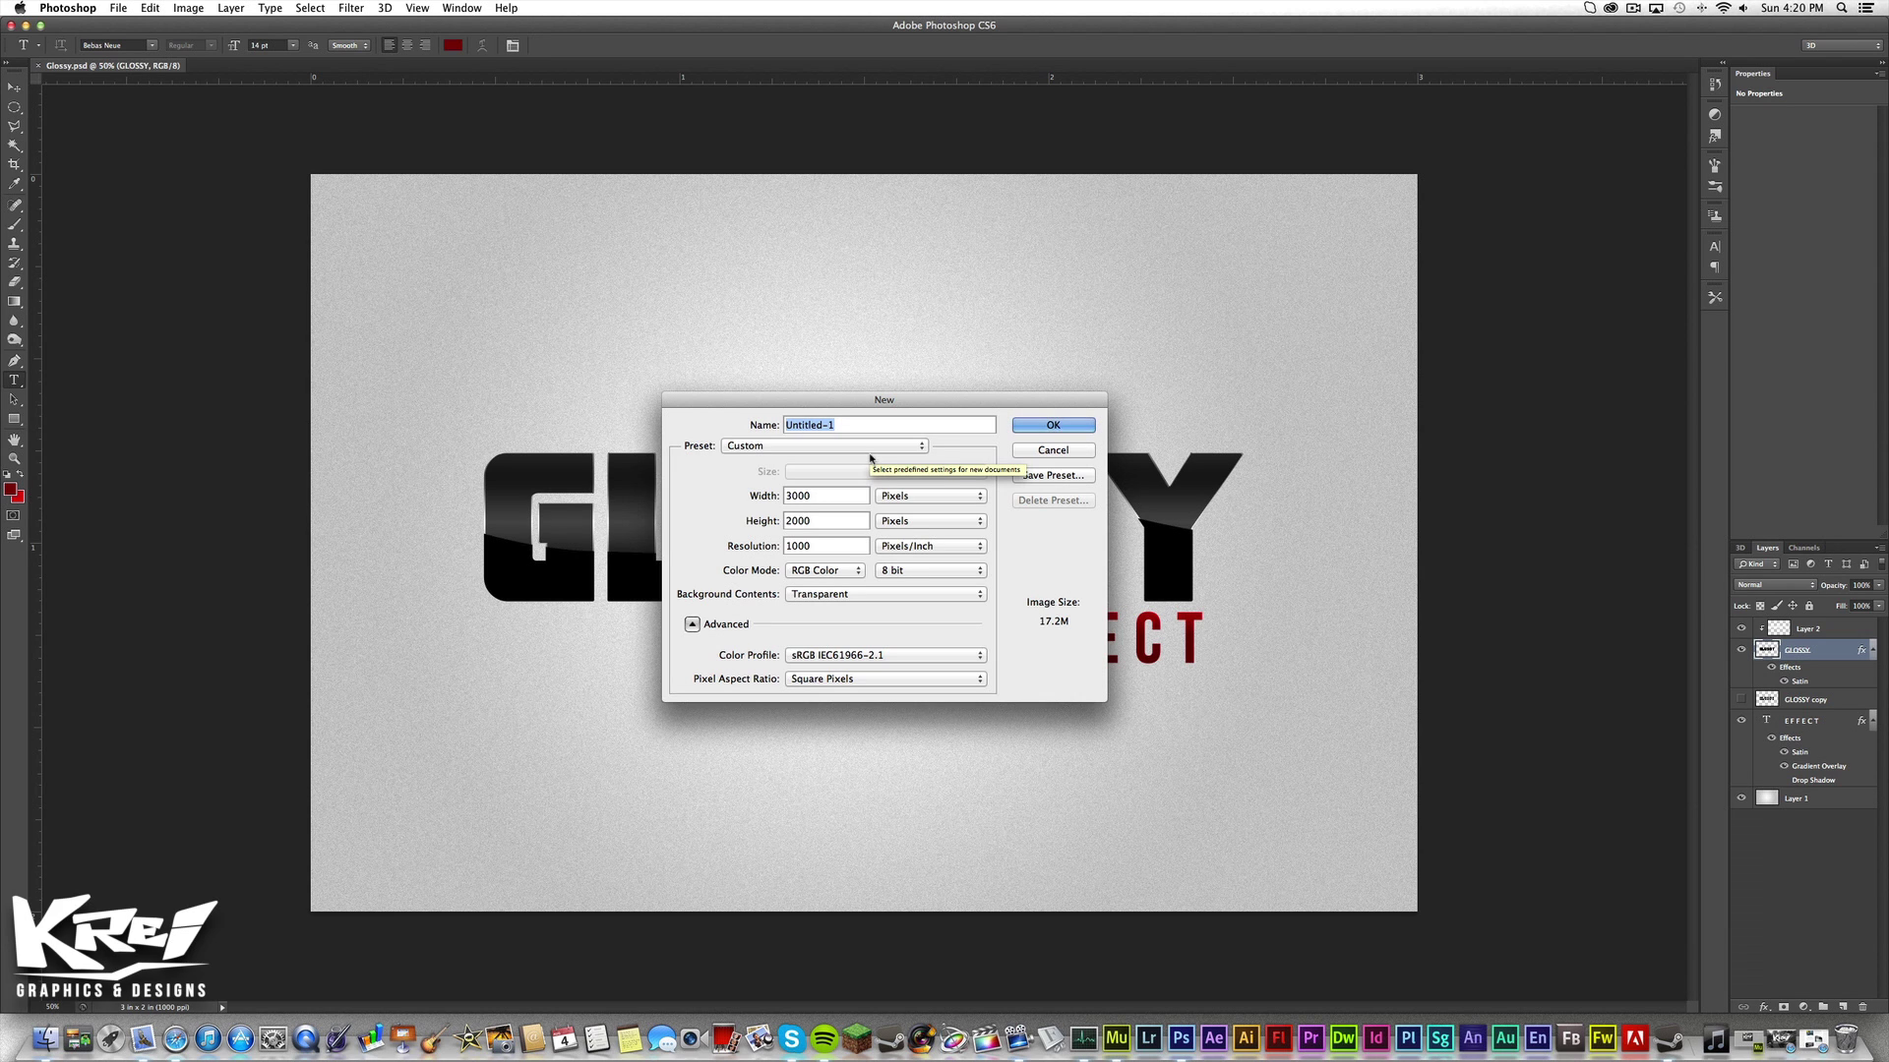
{"action": "type", "text": "Cl"}
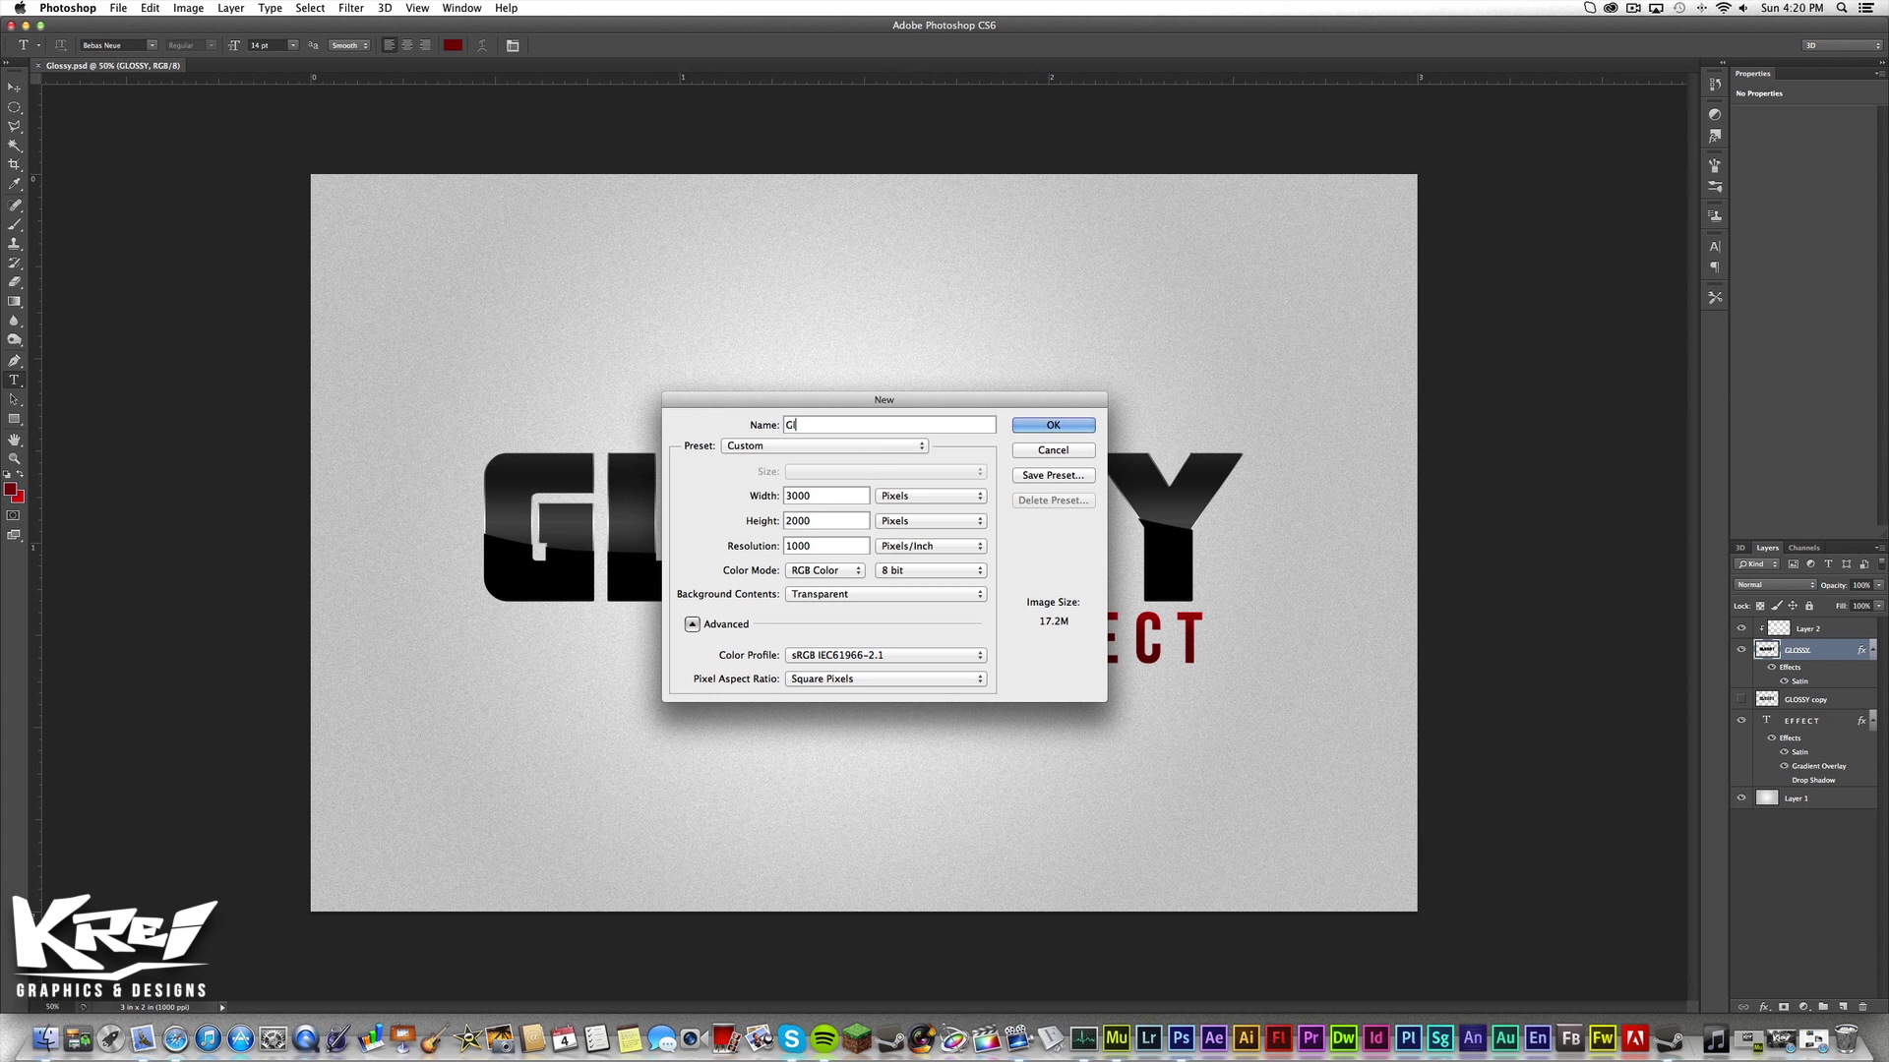
{"action": "type", "text": "ossy2"}
{"action": "left_click", "coordinate": [1057, 426]}
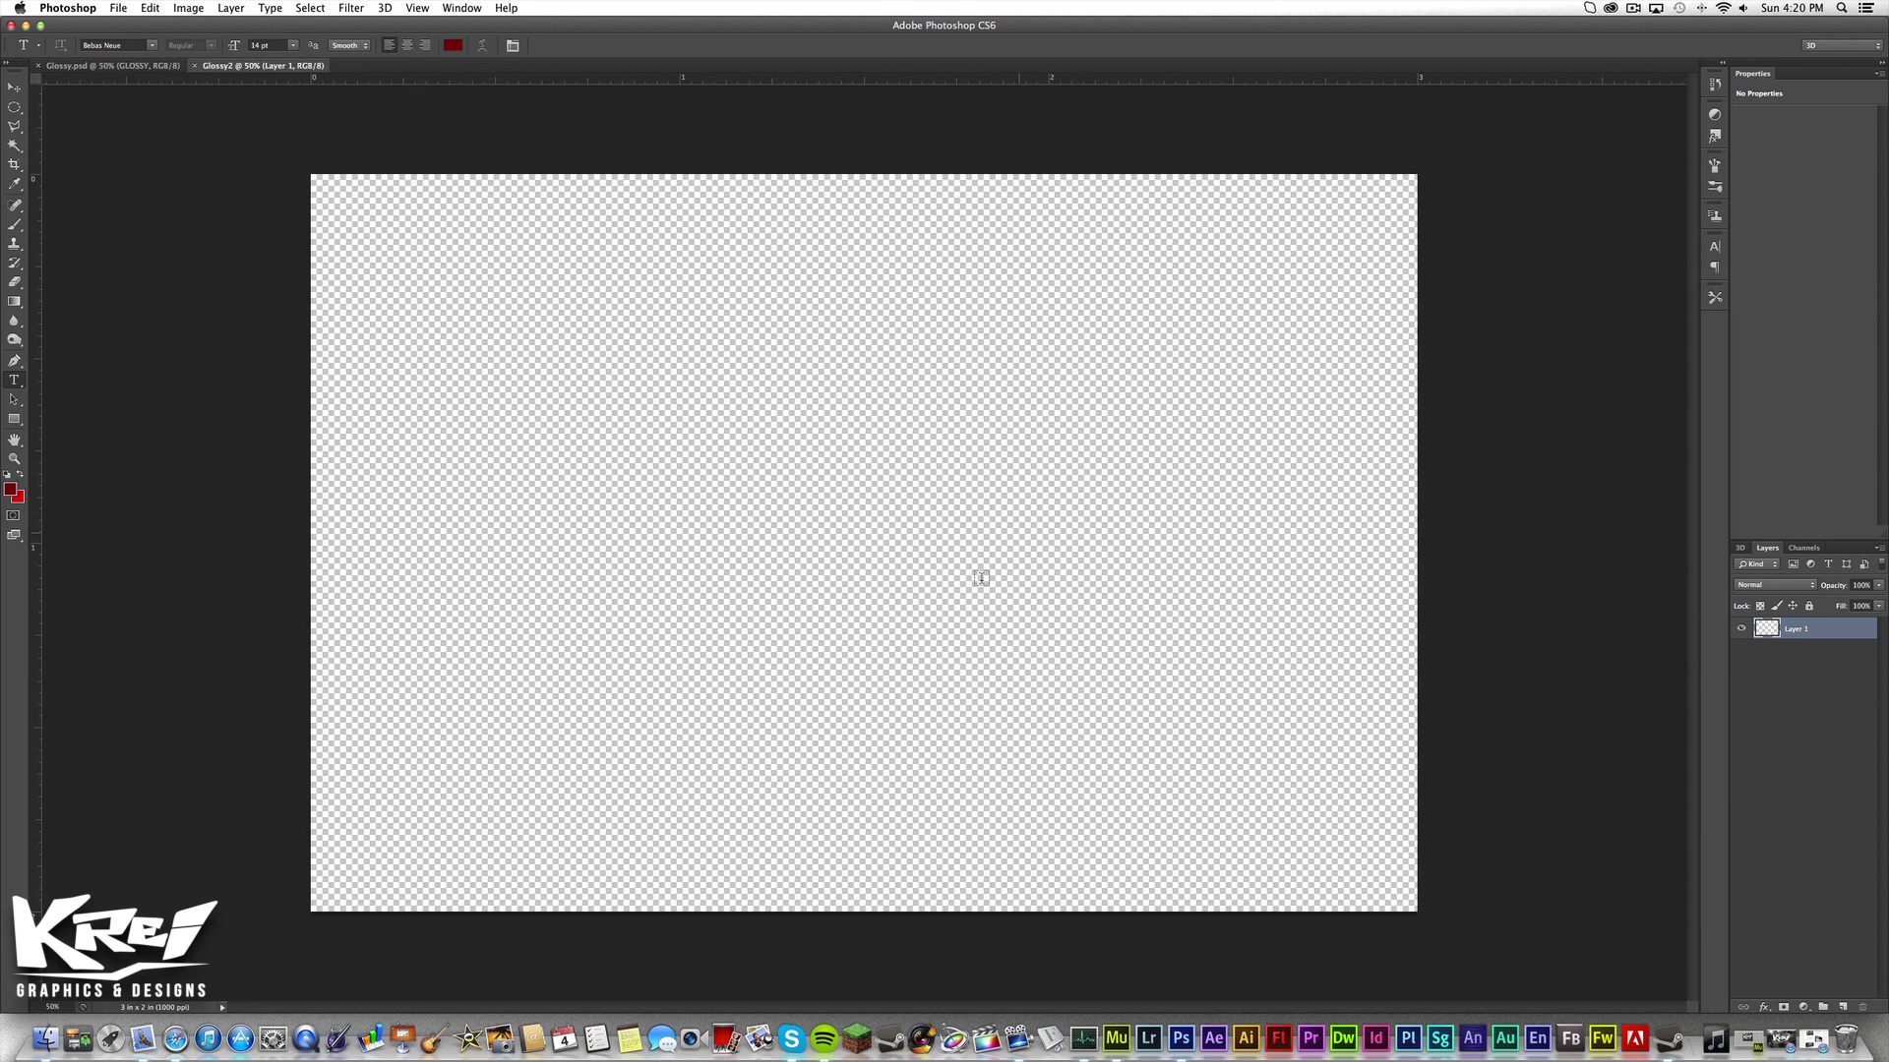
Duplicate Glossy.psd's light grey background Layer 1 into the Glossy2 document.
{"action": "left_click", "coordinate": [147, 65]}
{"action": "right_click", "coordinate": [1834, 800]}
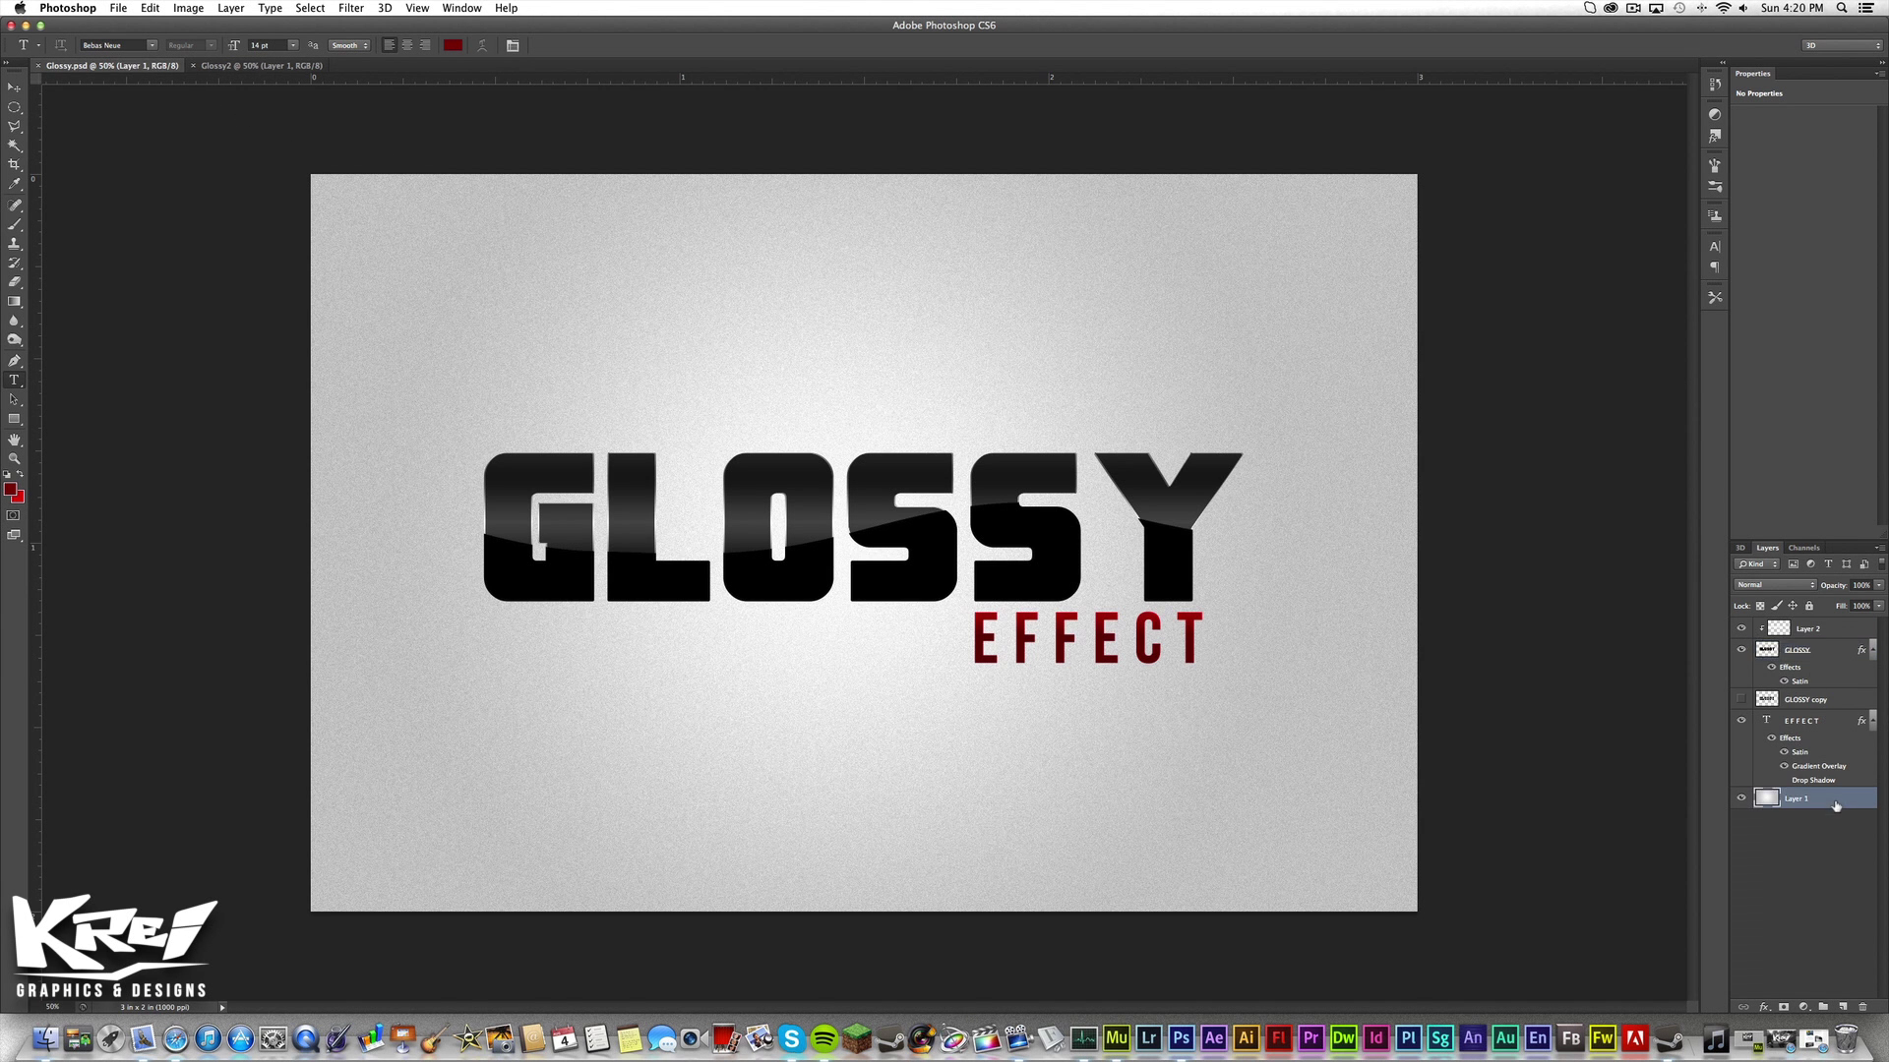
{"action": "left_click", "coordinate": [1703, 554]}
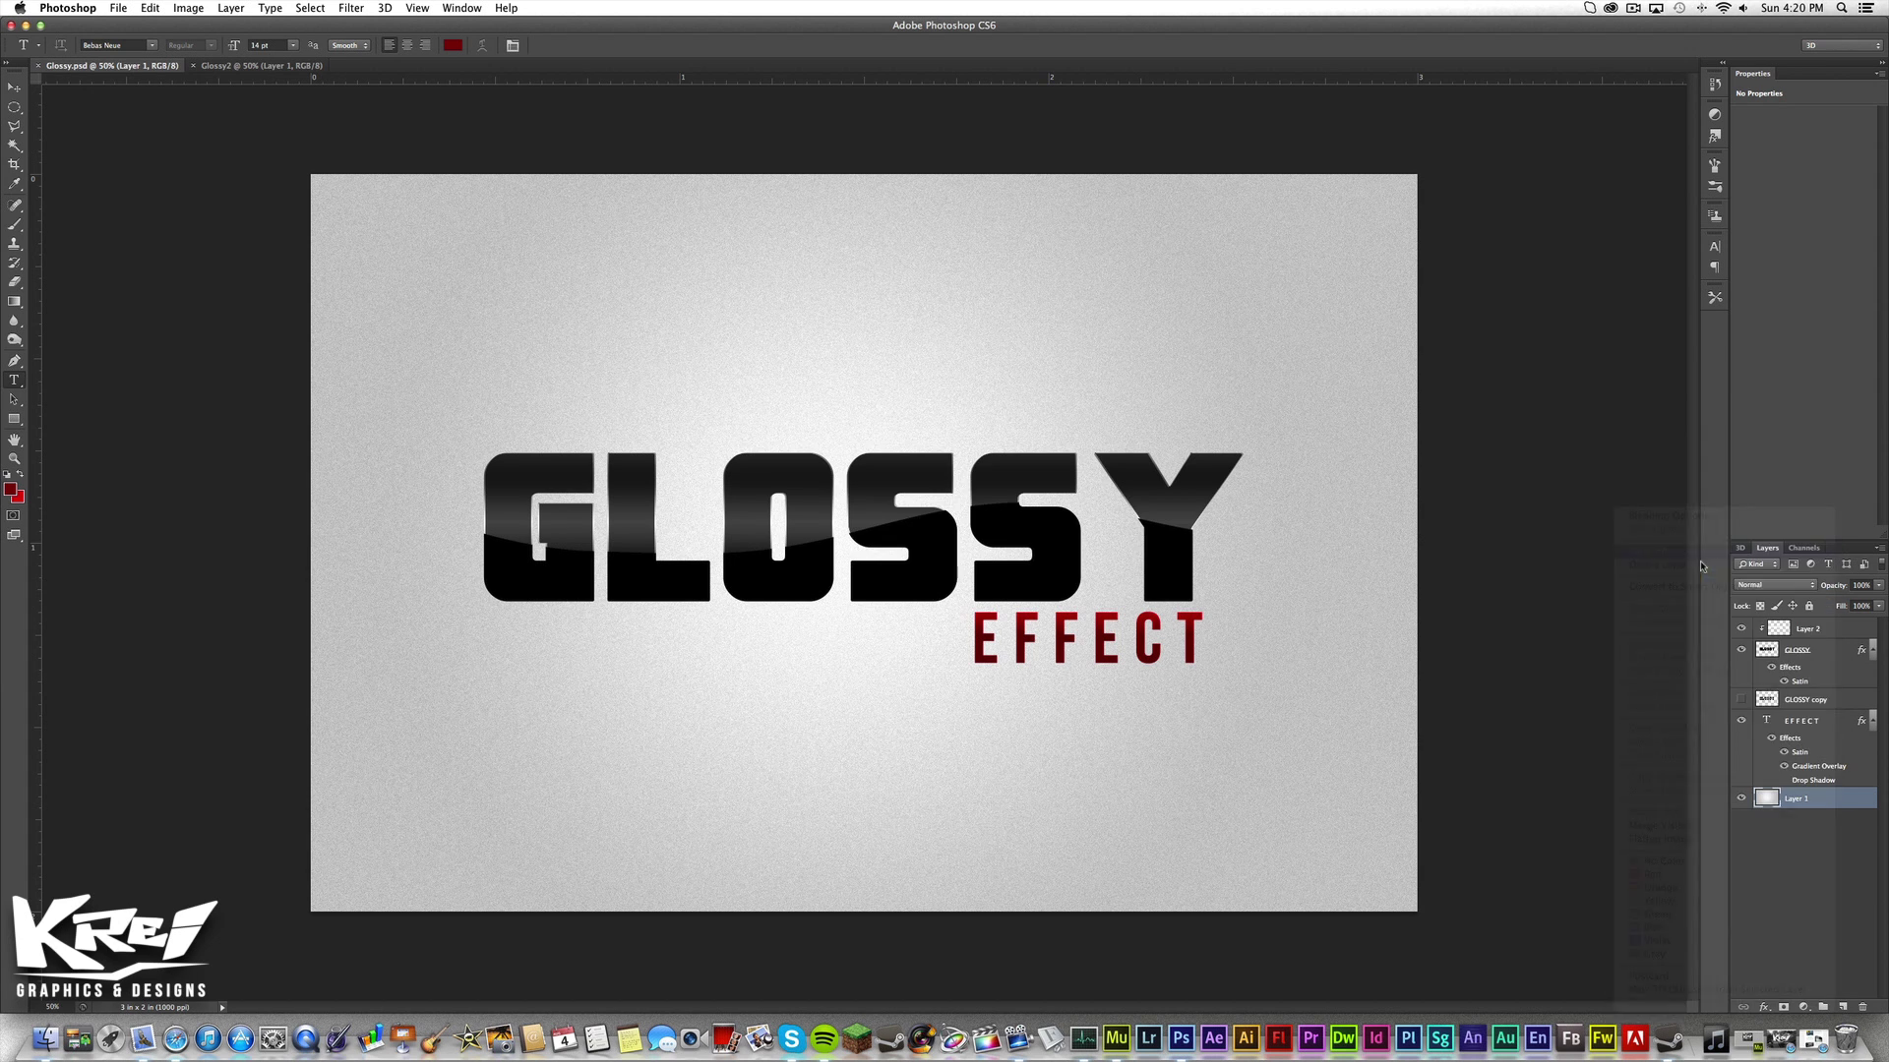
{"action": "left_click", "coordinate": [967, 506]}
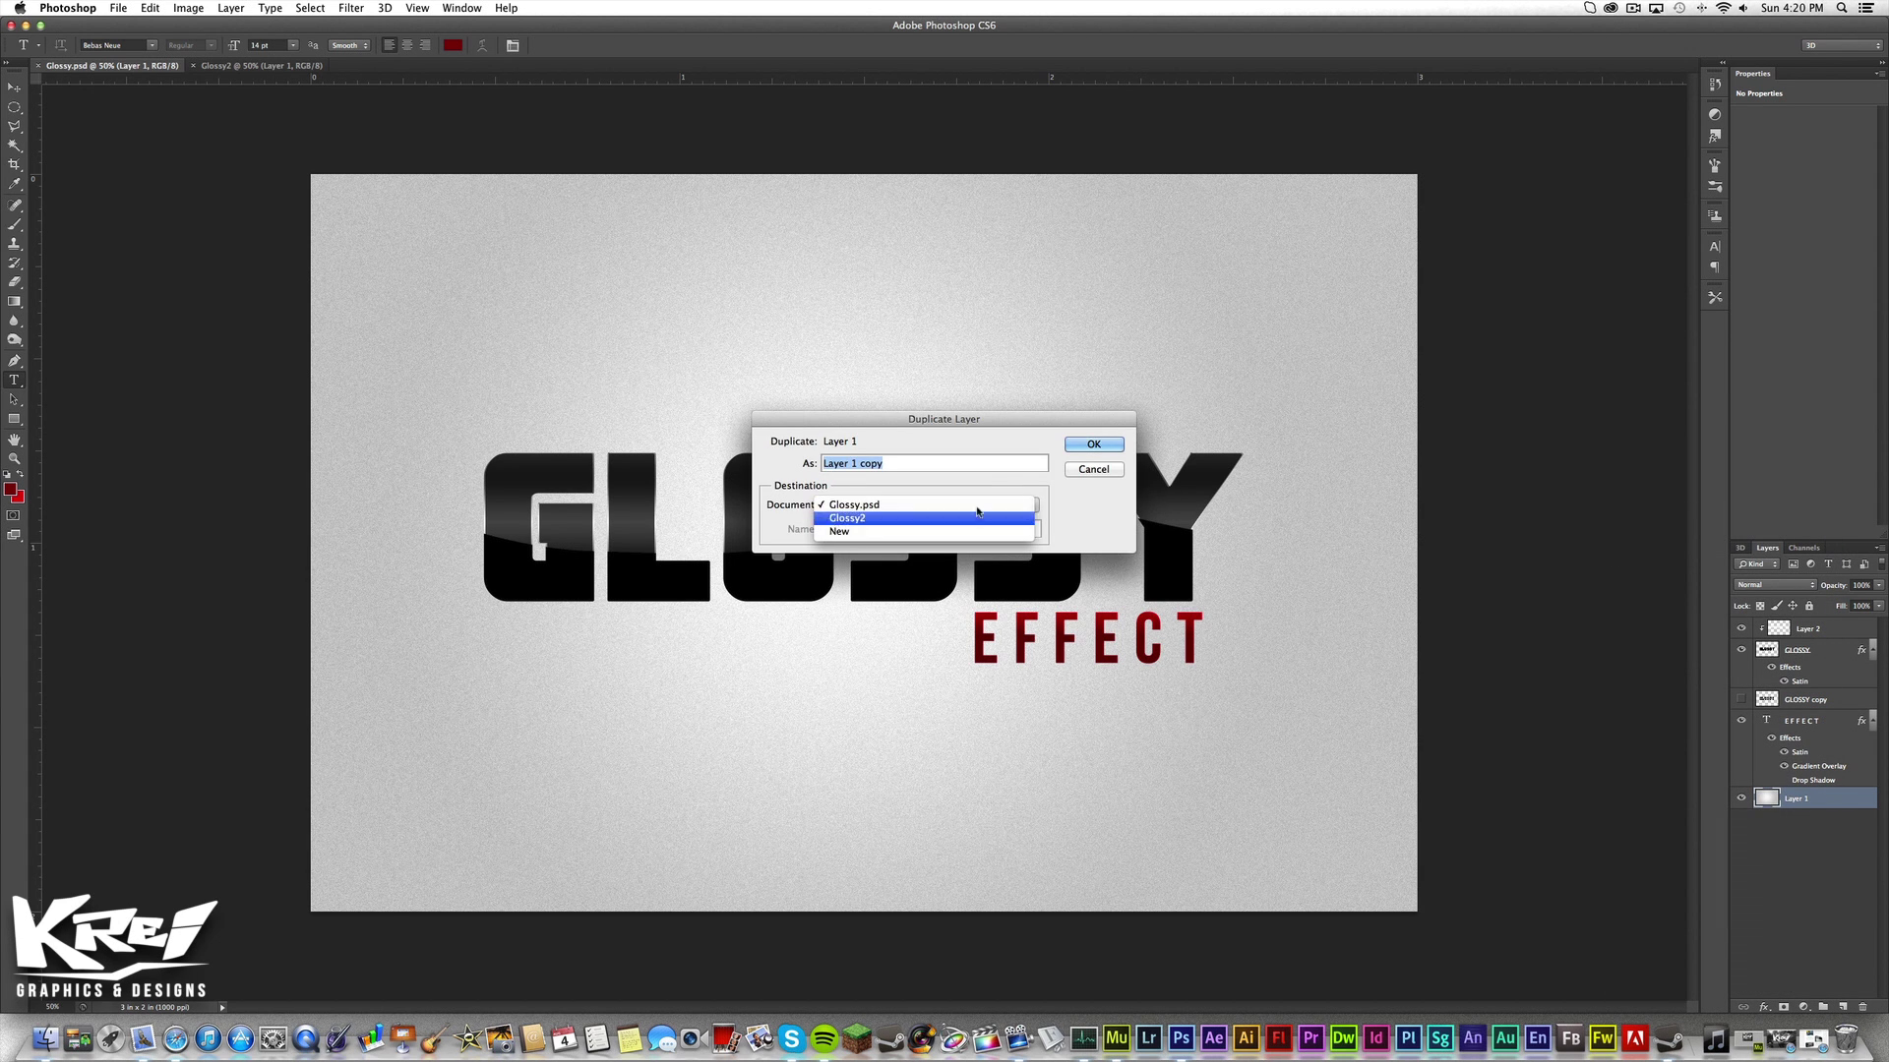
{"action": "left_click", "coordinate": [969, 518]}
{"action": "left_click", "coordinate": [1099, 444]}
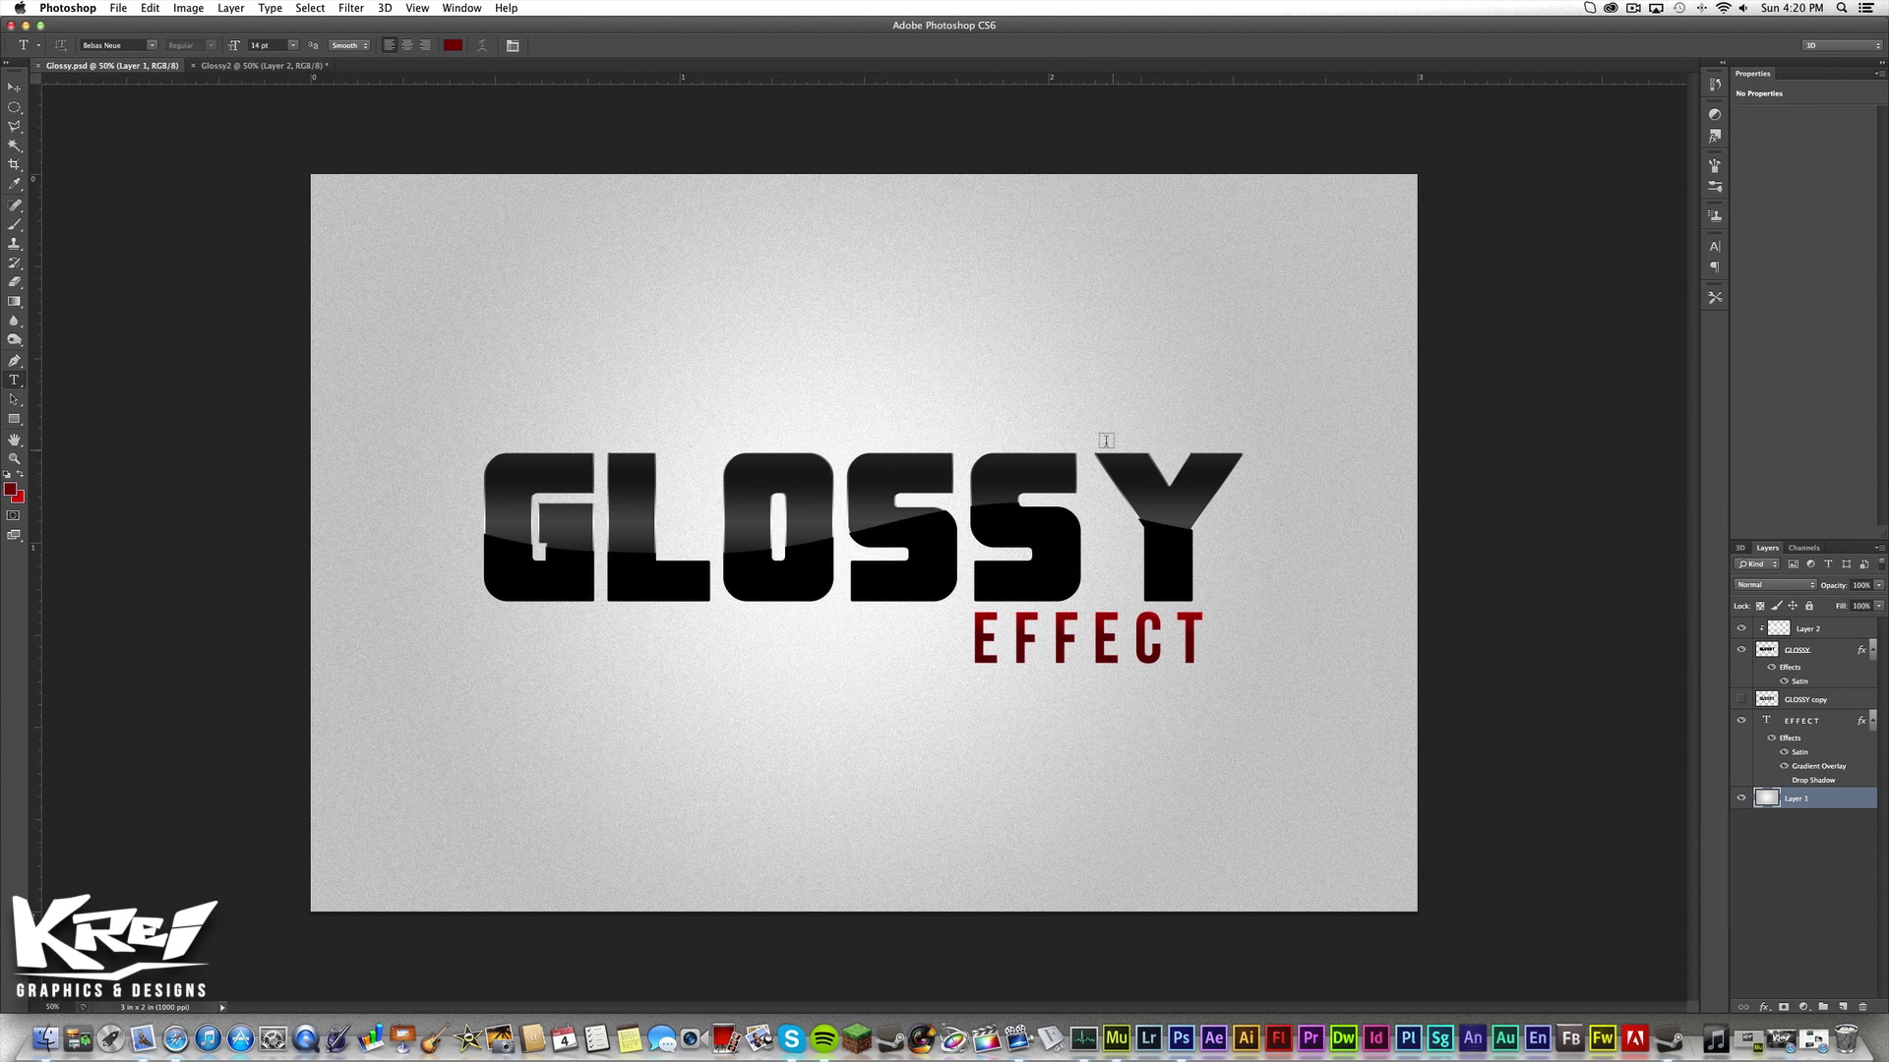
In Glossy2, delete the empty transparent Layer 1.
{"action": "left_click", "coordinate": [280, 65]}
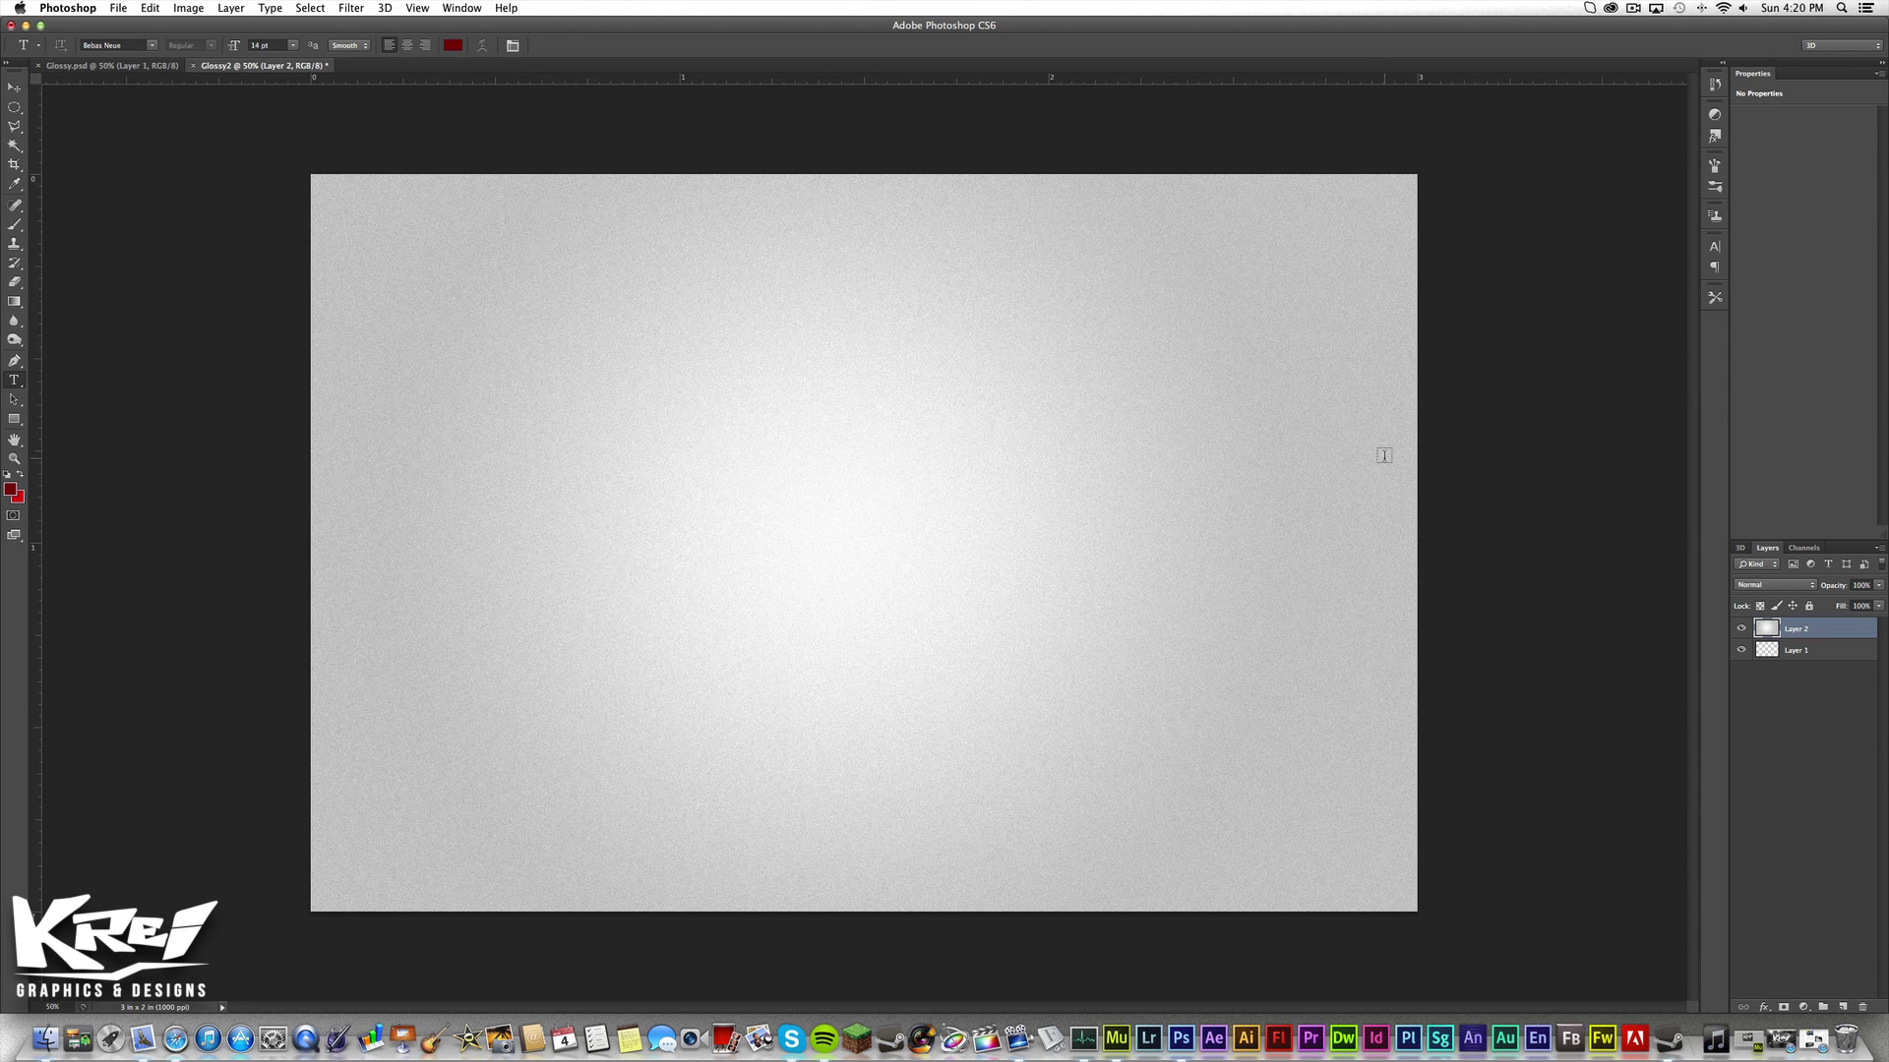
{"action": "left_click", "coordinate": [1827, 654]}
{"action": "key", "text": "BackSpace"}
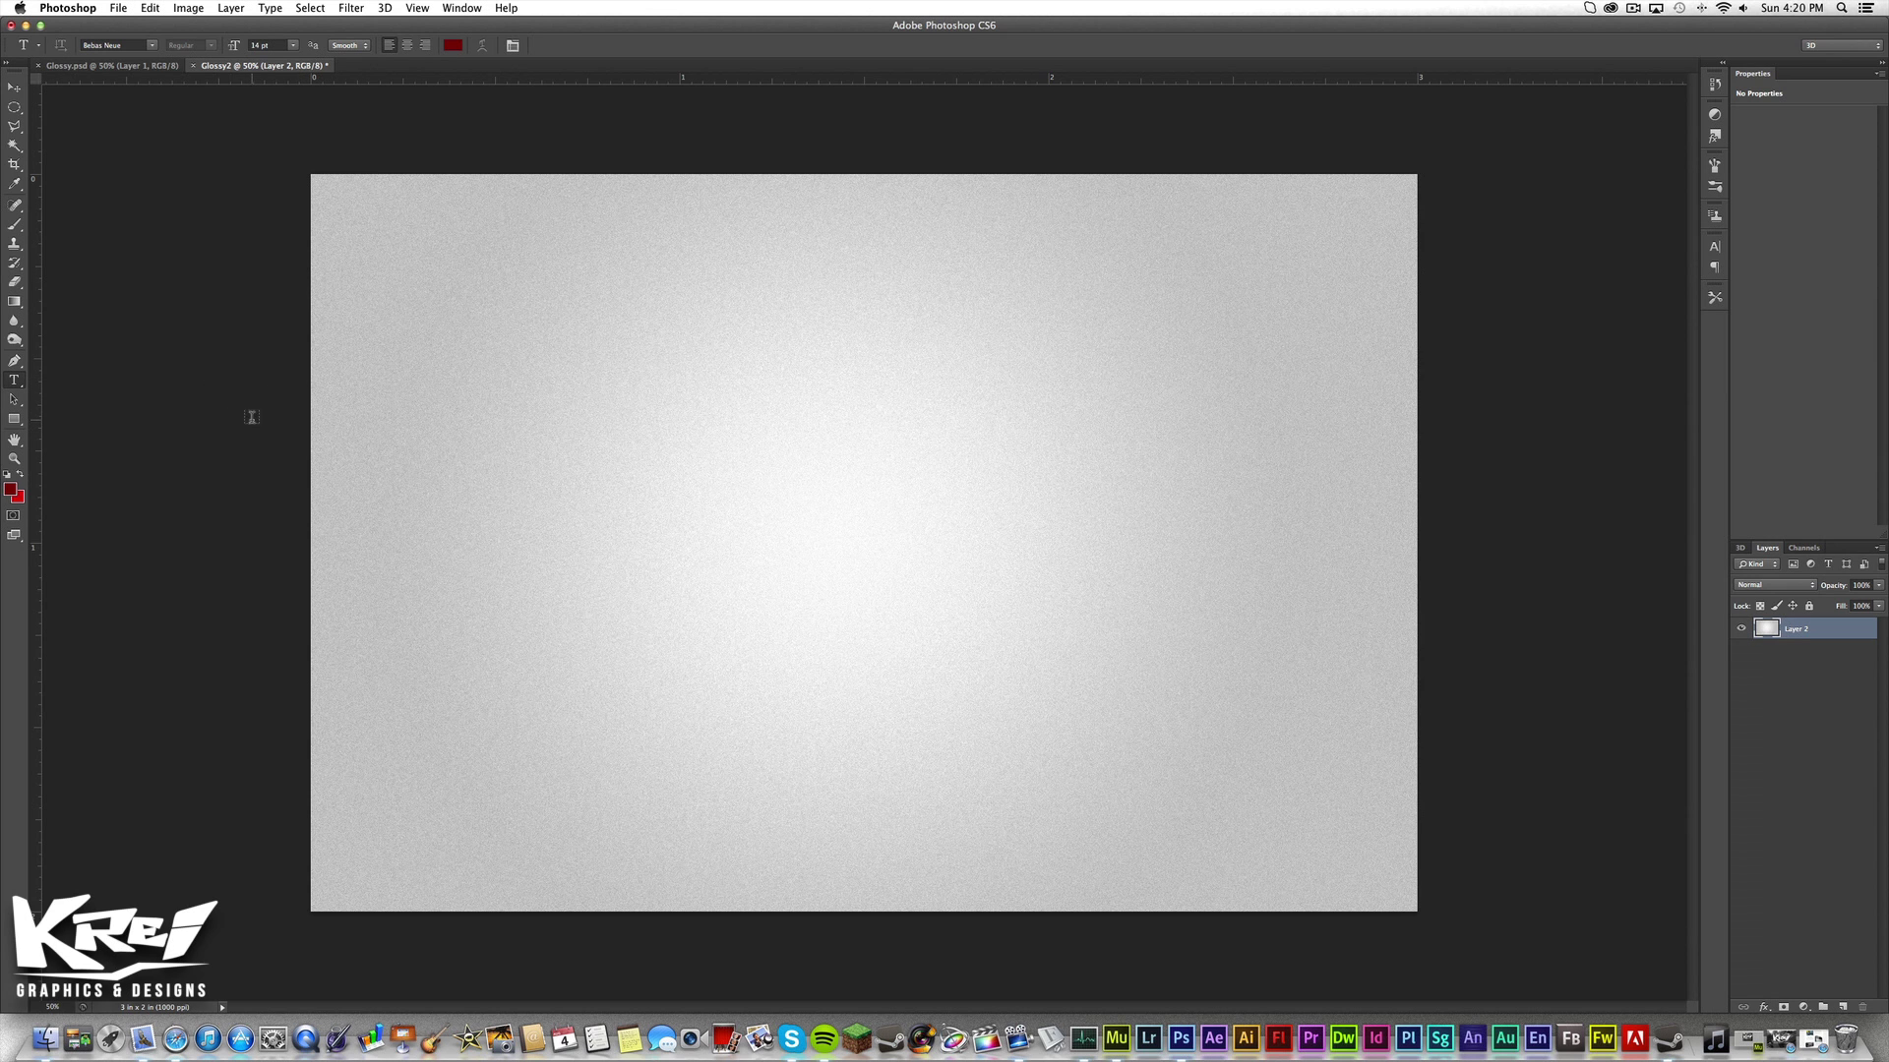
{"action": "left_click", "coordinate": [150, 45]}
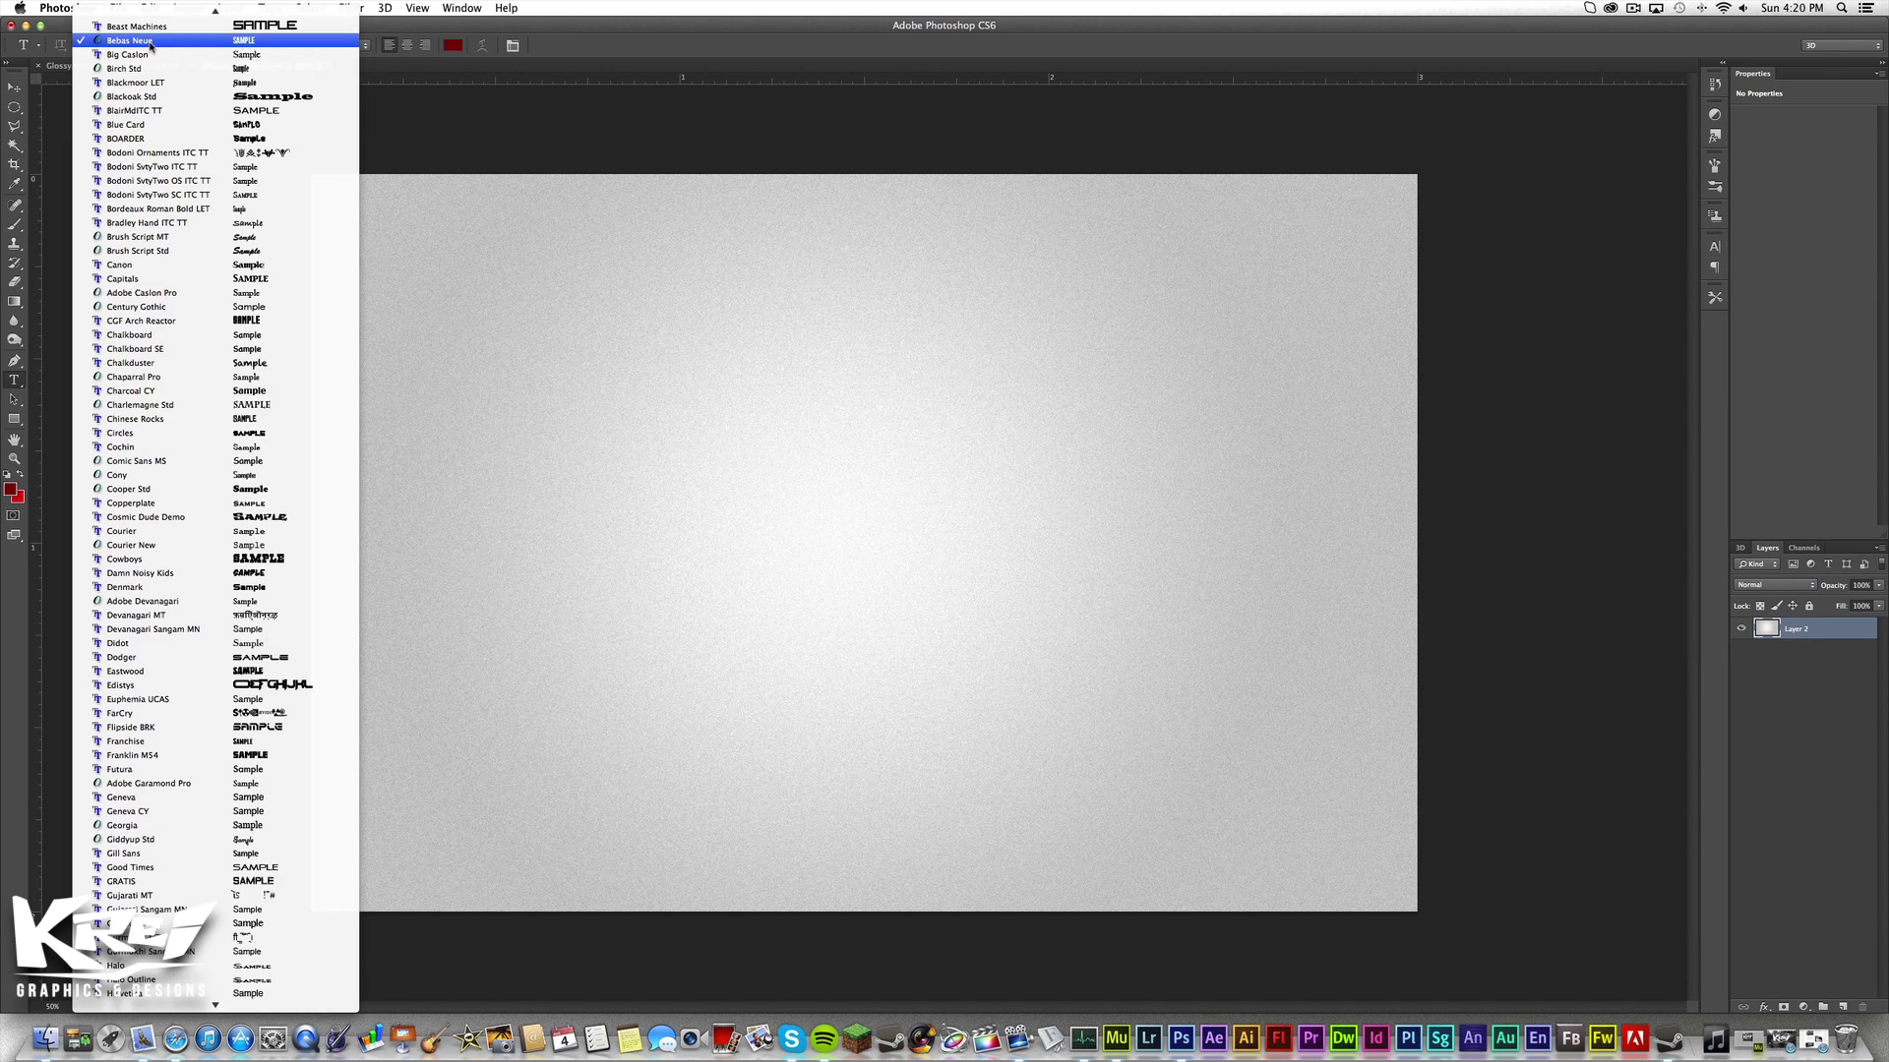
Start a new text layer on the canvas in Franklin M54 at 60 pt.
{"action": "scroll", "coordinate": [204, 165], "scroll_direction": "down", "scroll_amount": 15}
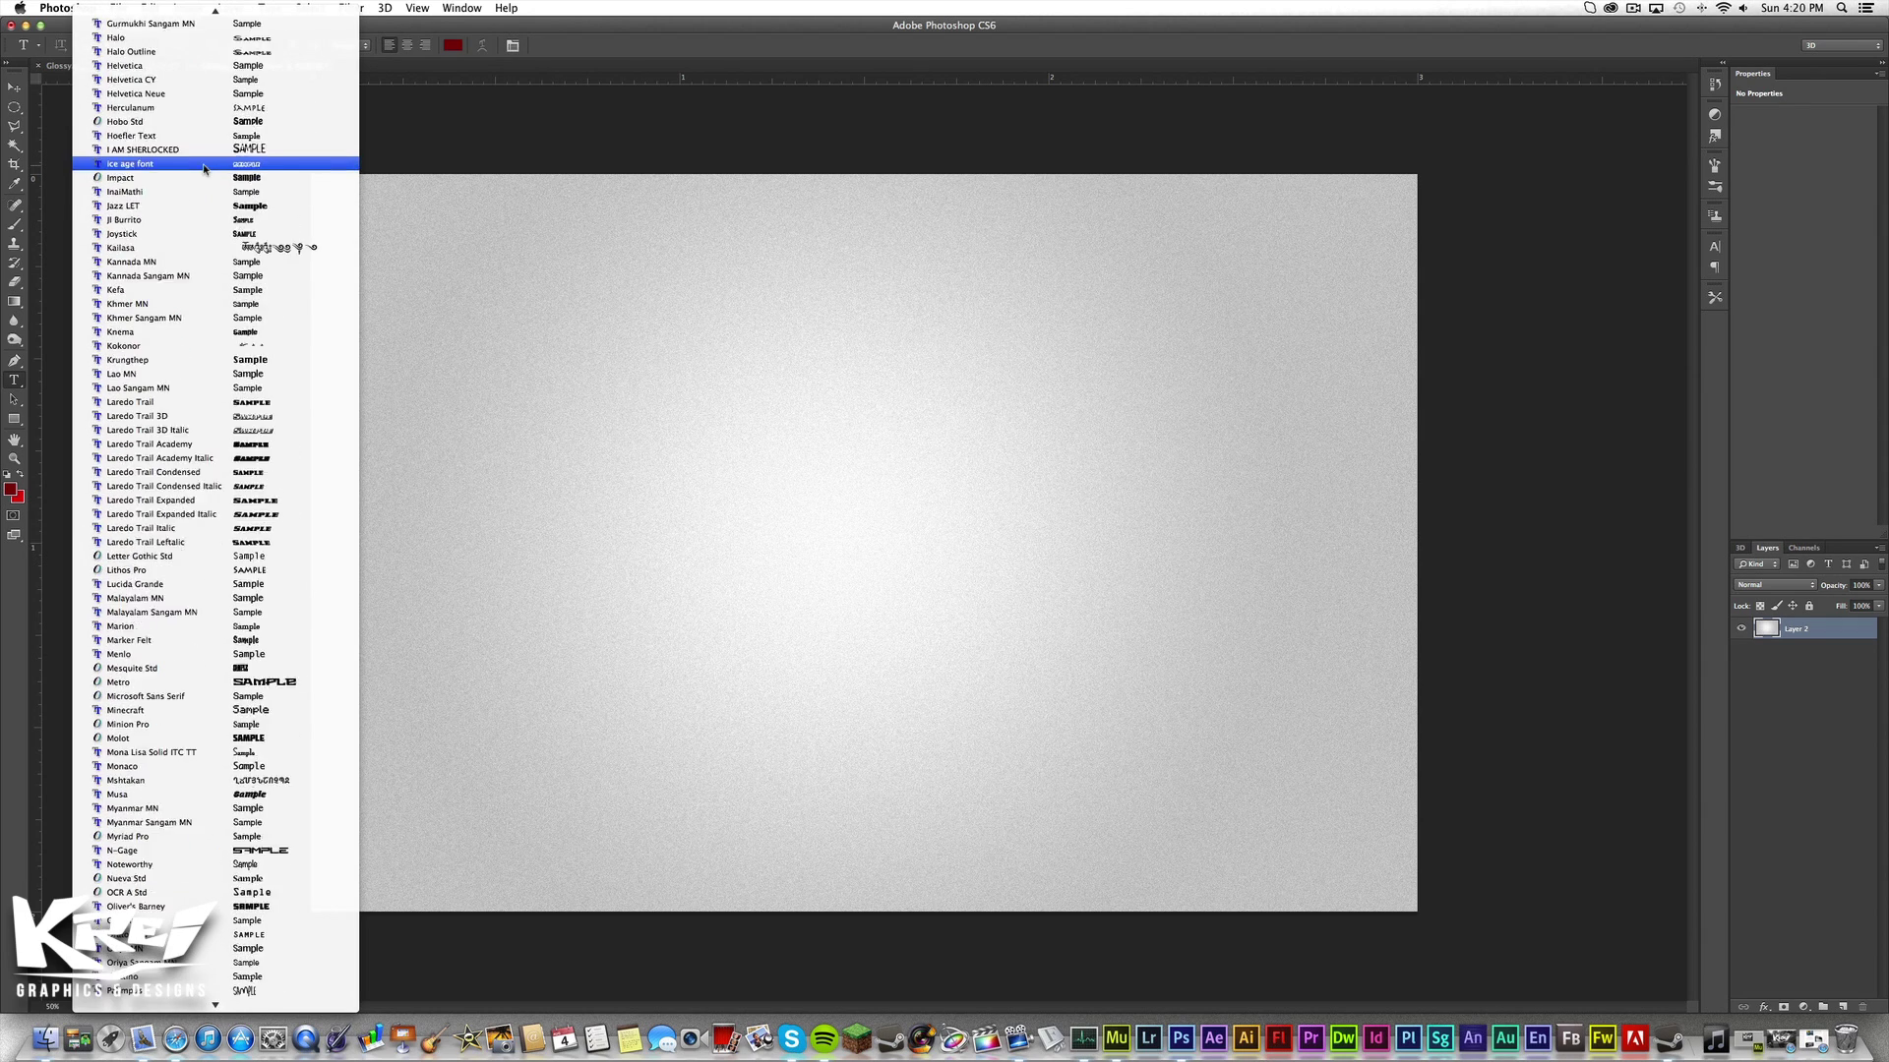
{"action": "scroll", "coordinate": [203, 167], "scroll_direction": "down", "scroll_amount": 6}
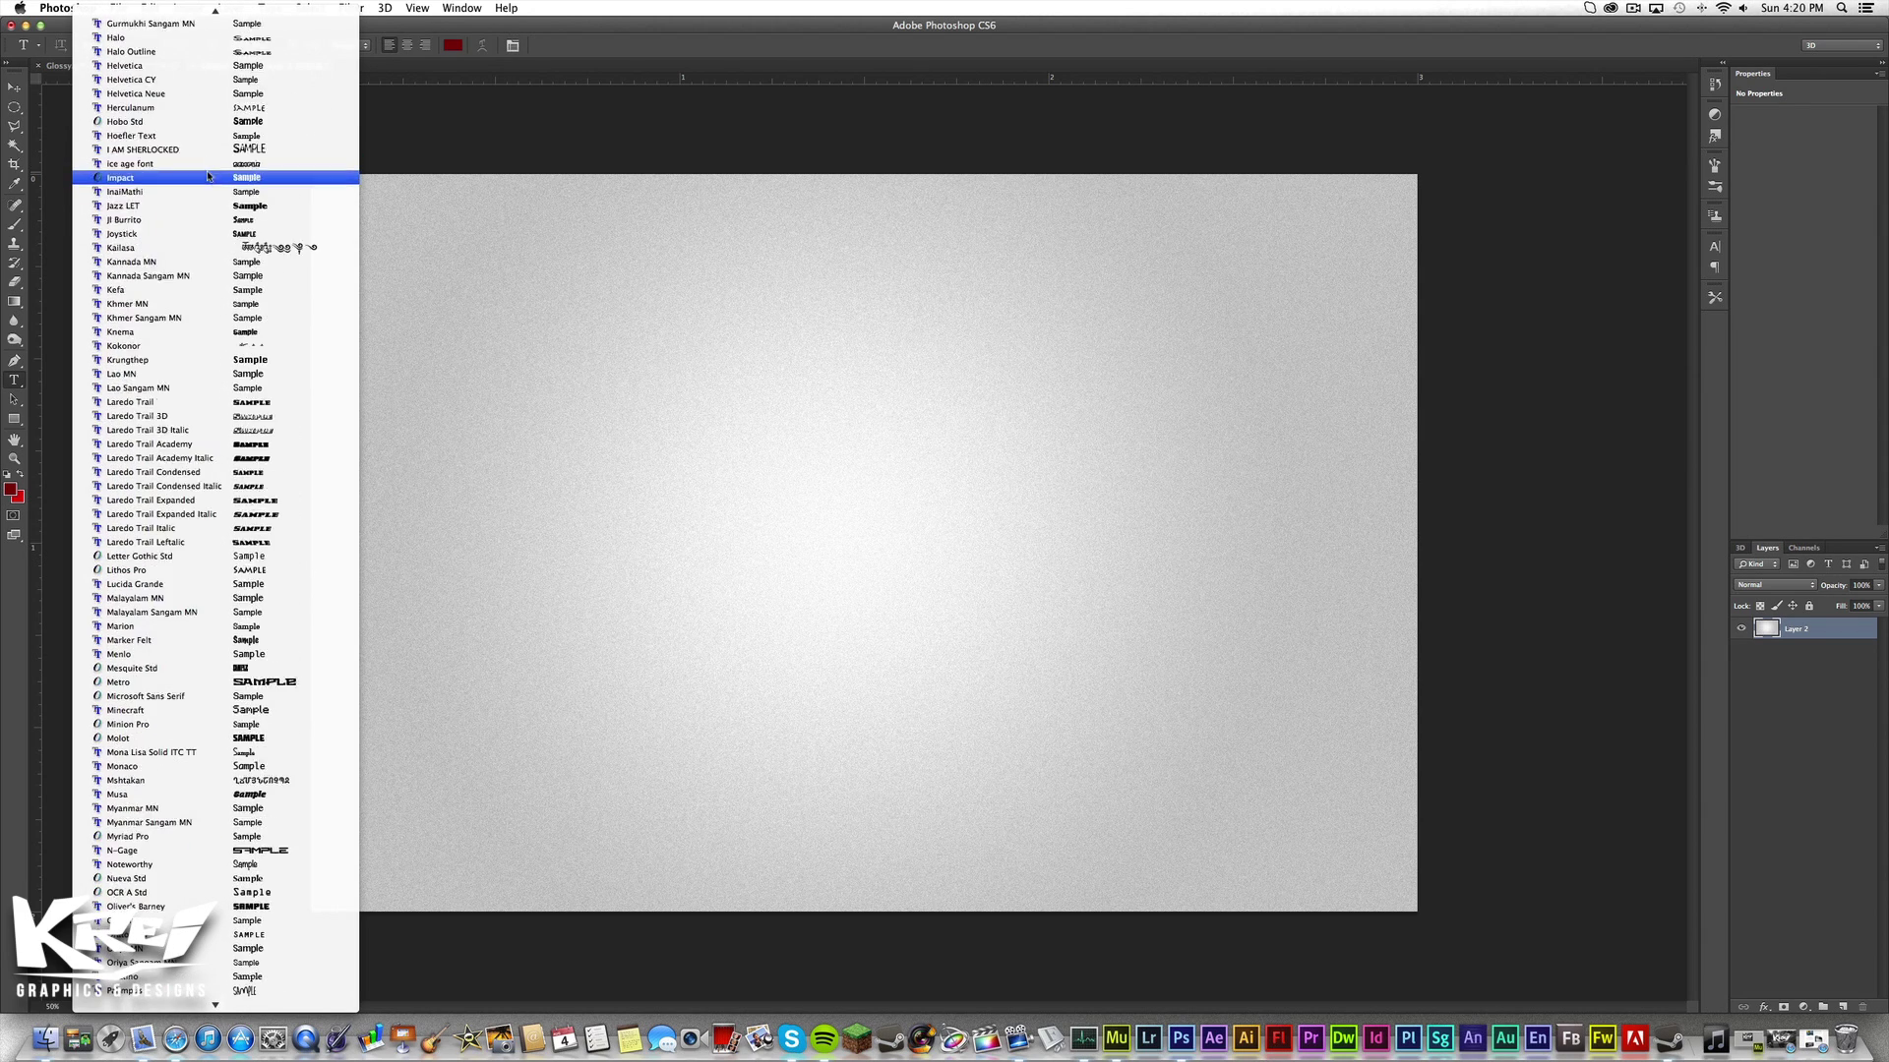
{"action": "scroll", "coordinate": [204, 167], "scroll_direction": "up", "scroll_amount": 10}
{"action": "scroll", "coordinate": [218, 209], "scroll_direction": "up", "scroll_amount": 3}
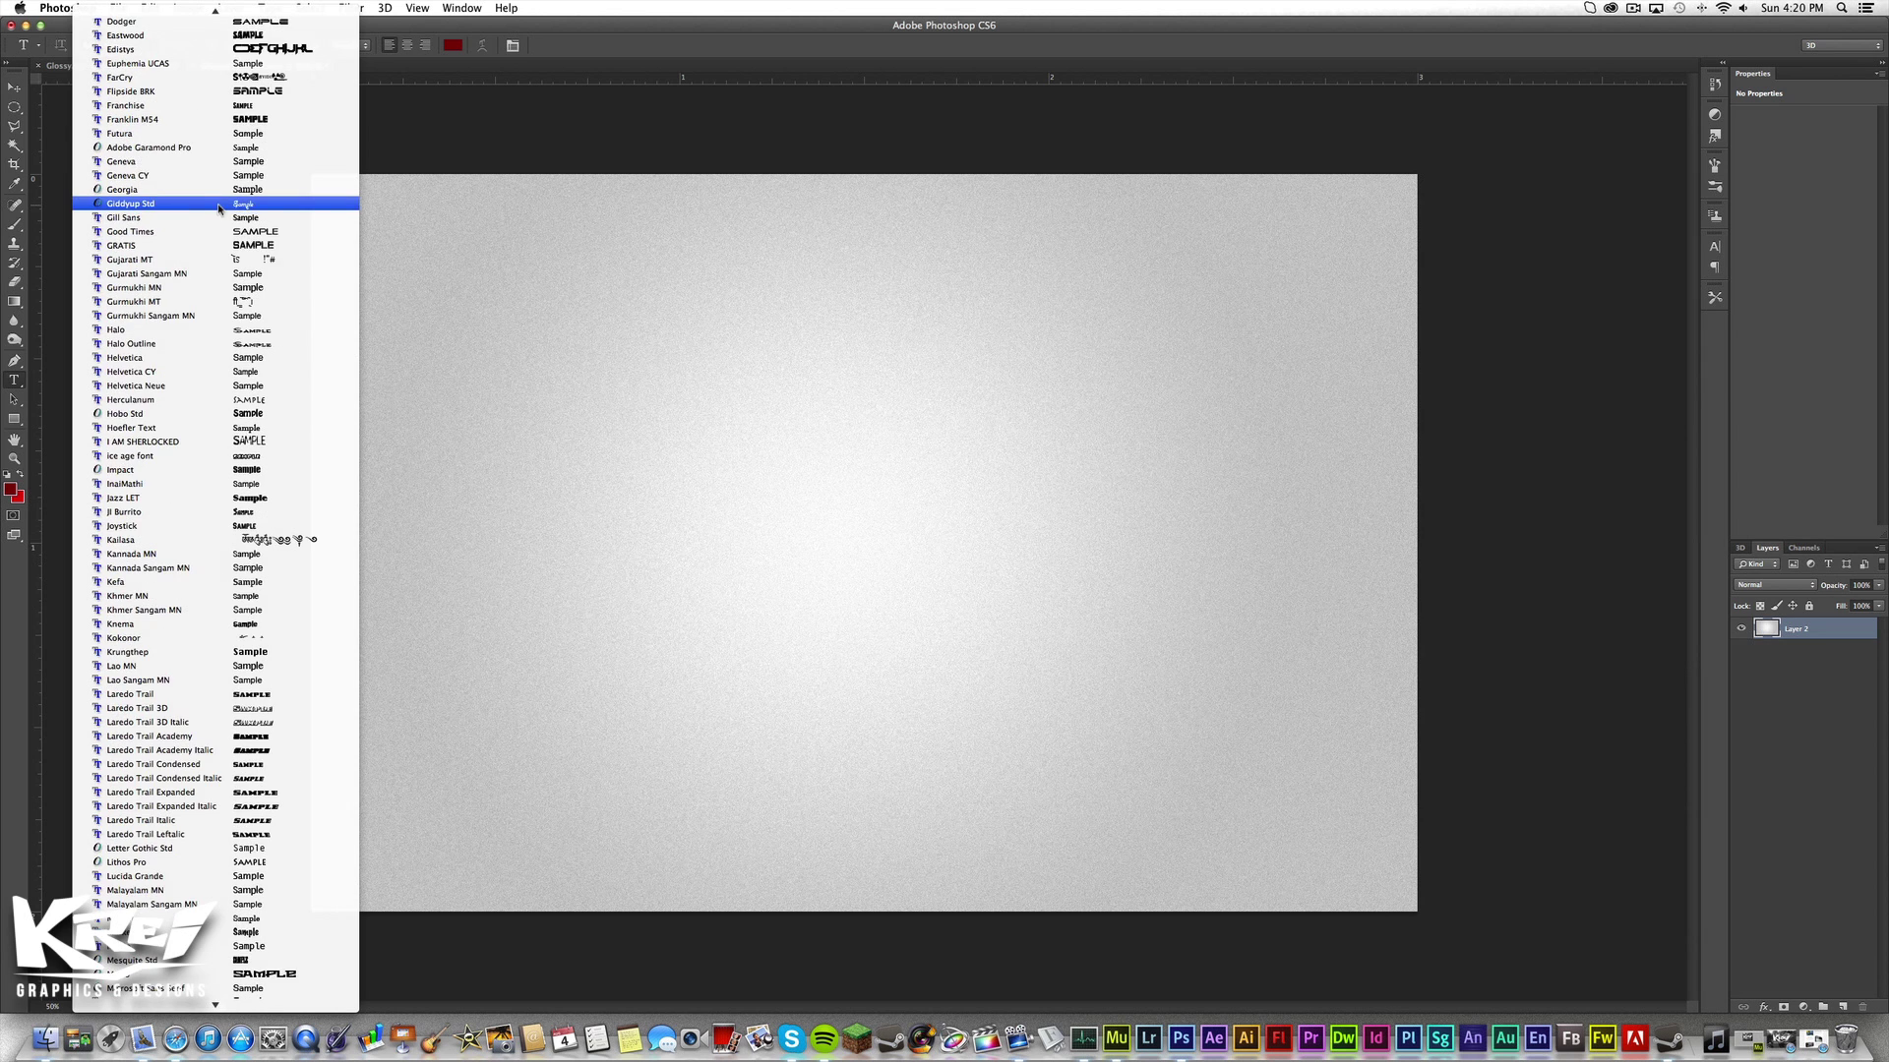
{"action": "left_click", "coordinate": [217, 120]}
{"action": "left_click", "coordinate": [568, 522]}
{"action": "left_click", "coordinate": [293, 45]}
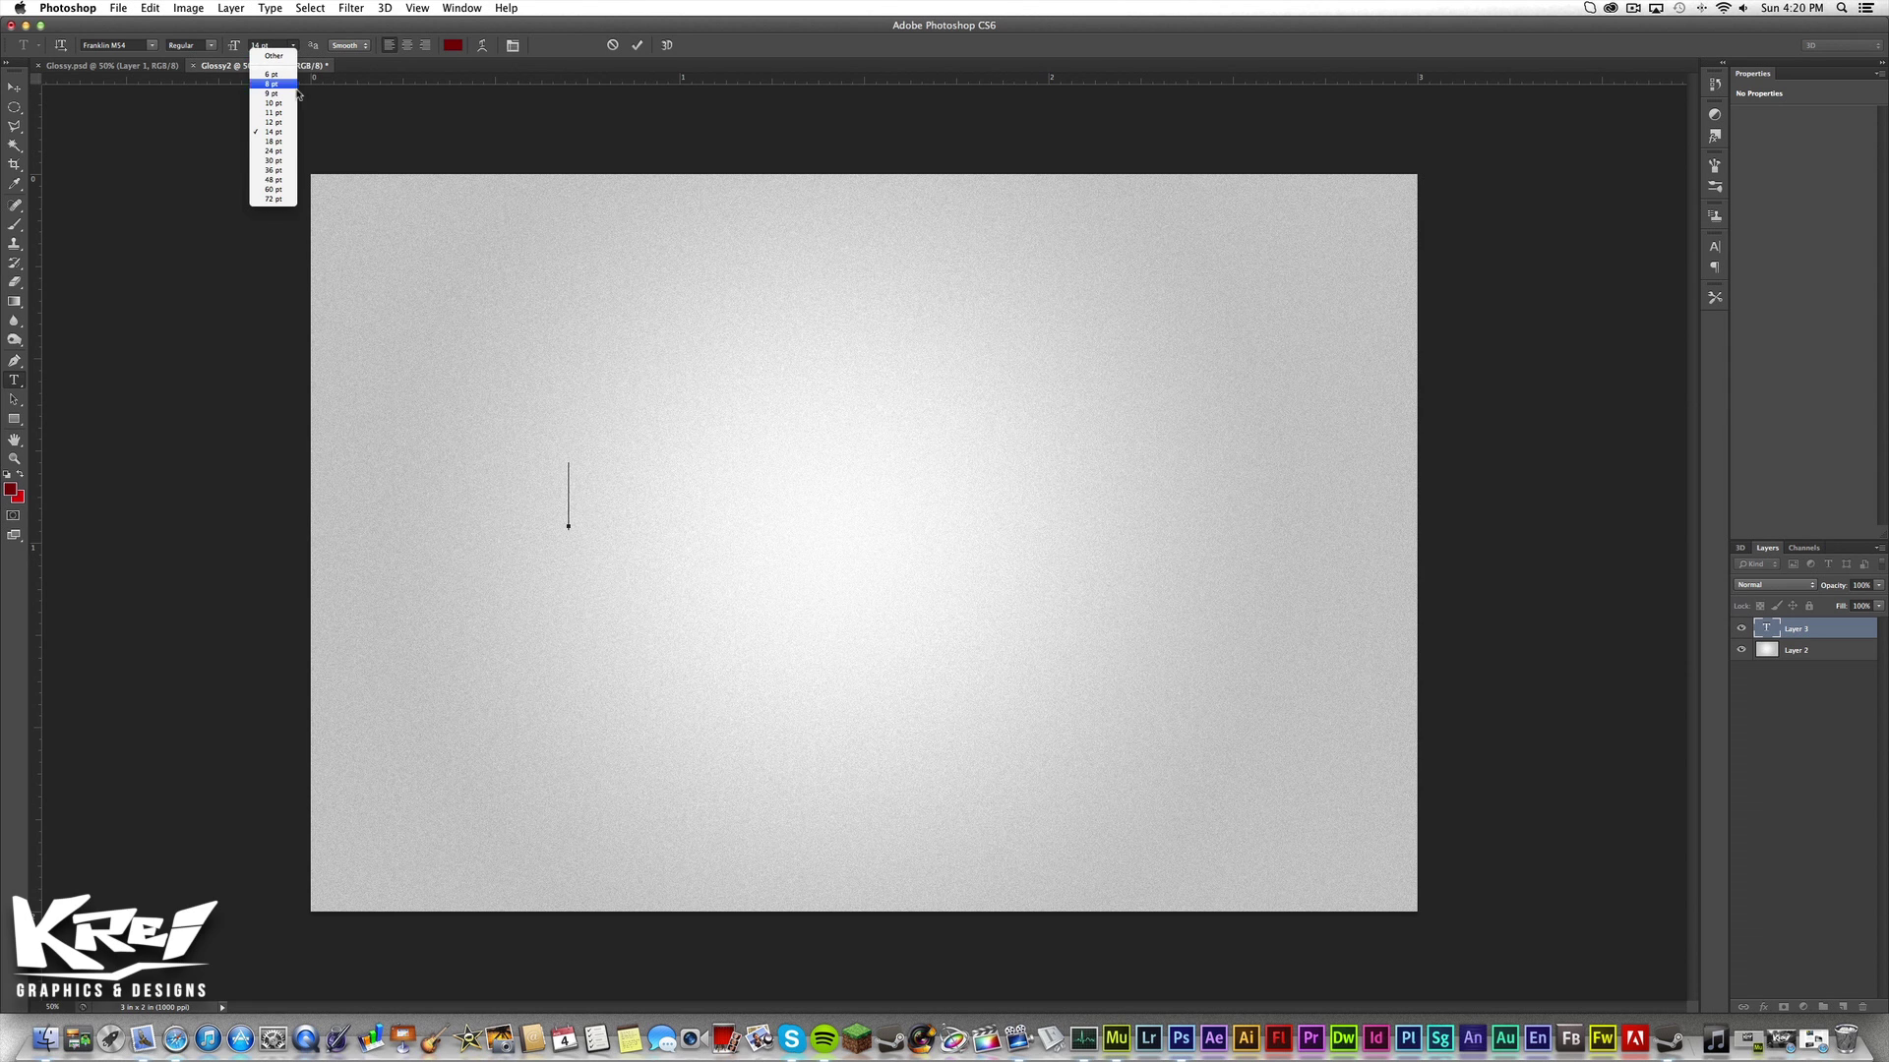
{"action": "left_click", "coordinate": [280, 189]}
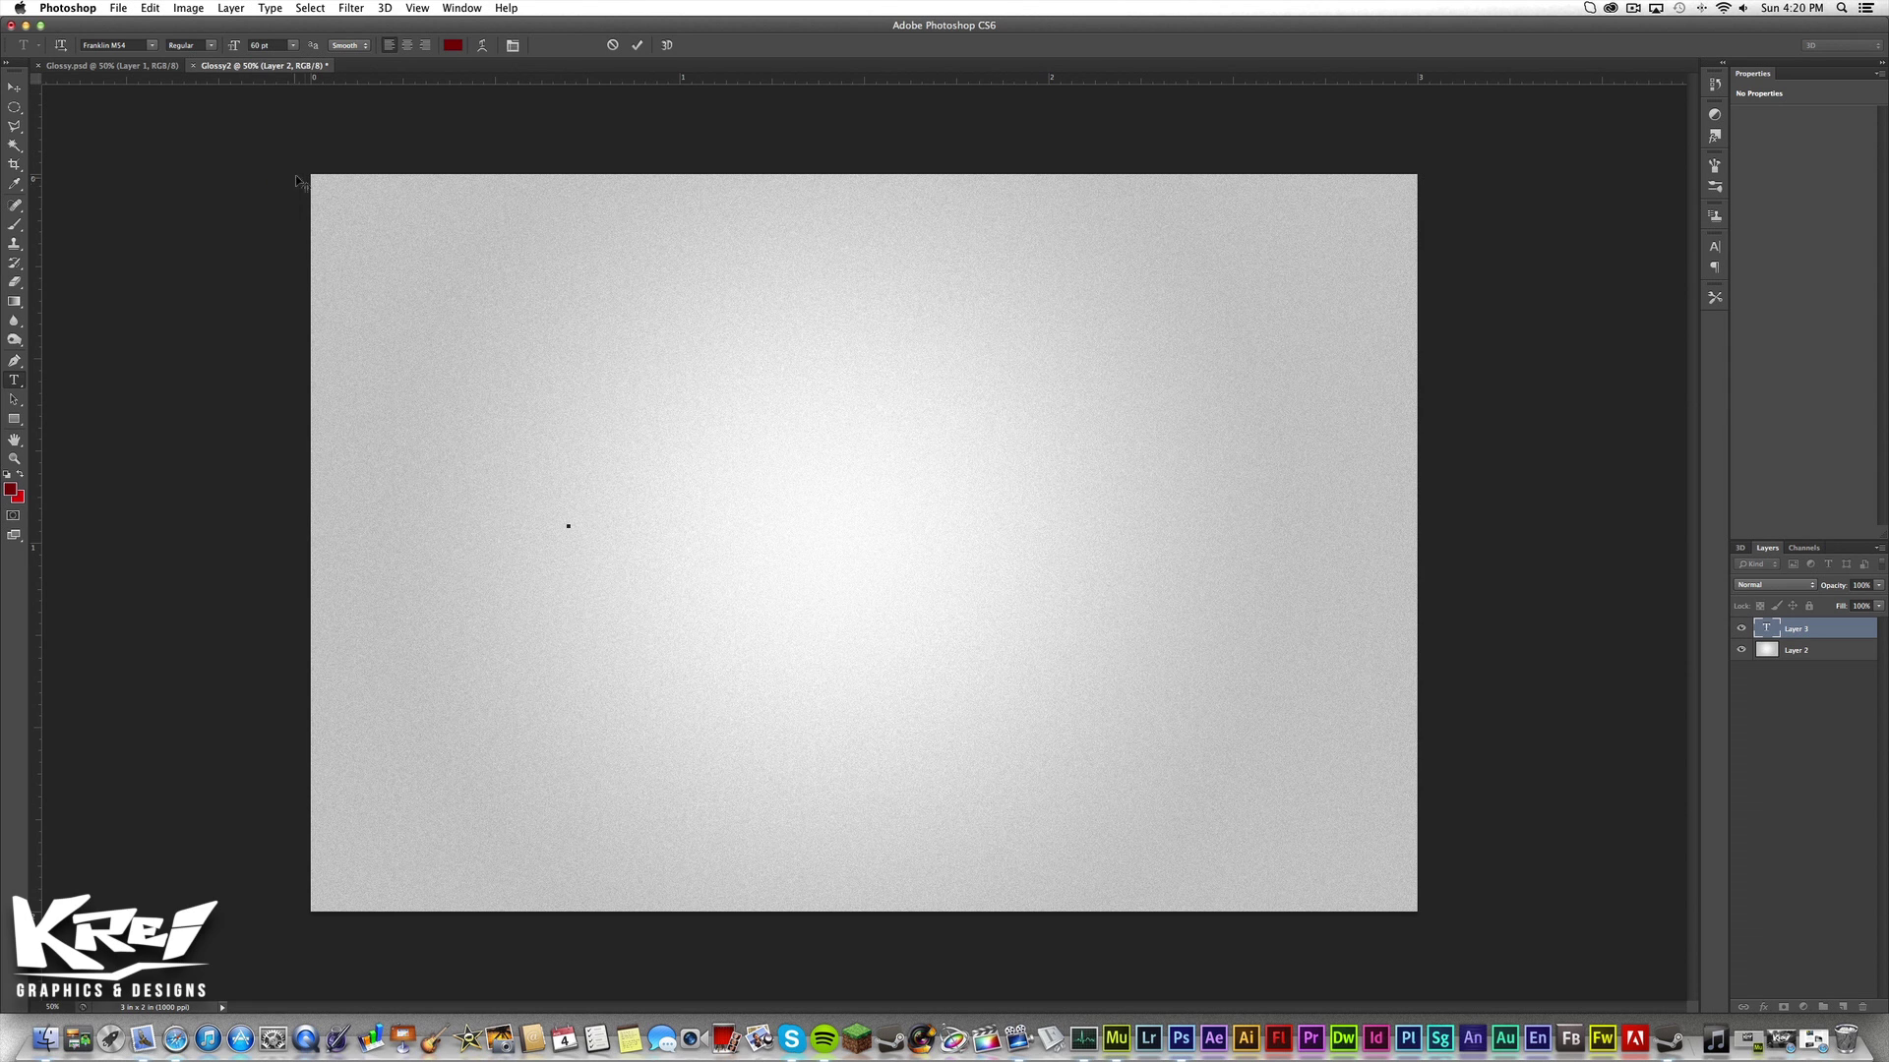
{"action": "left_click_drag", "start_coordinate": [620, 615], "coordinate": [539, 692]}
Set the text colour to black, #000000.
{"action": "left_click", "coordinate": [11, 490]}
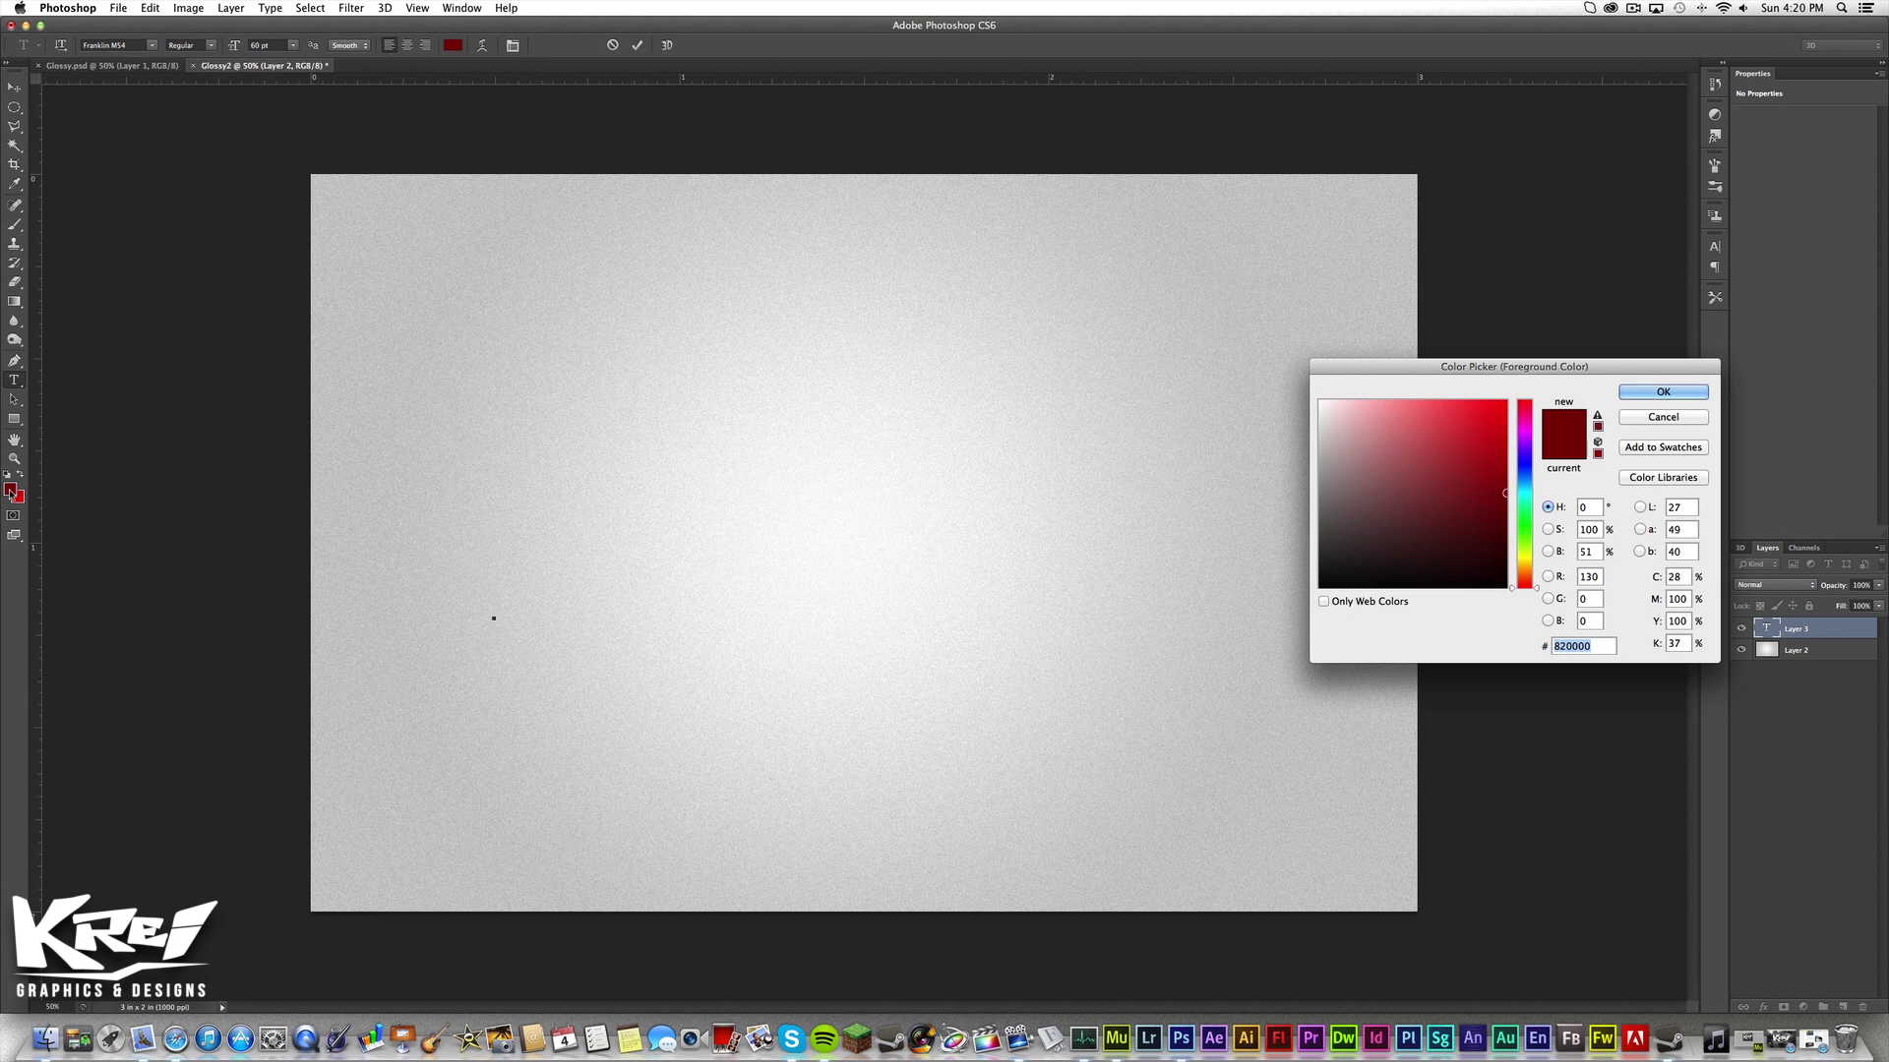
{"action": "type", "text": "000000"}
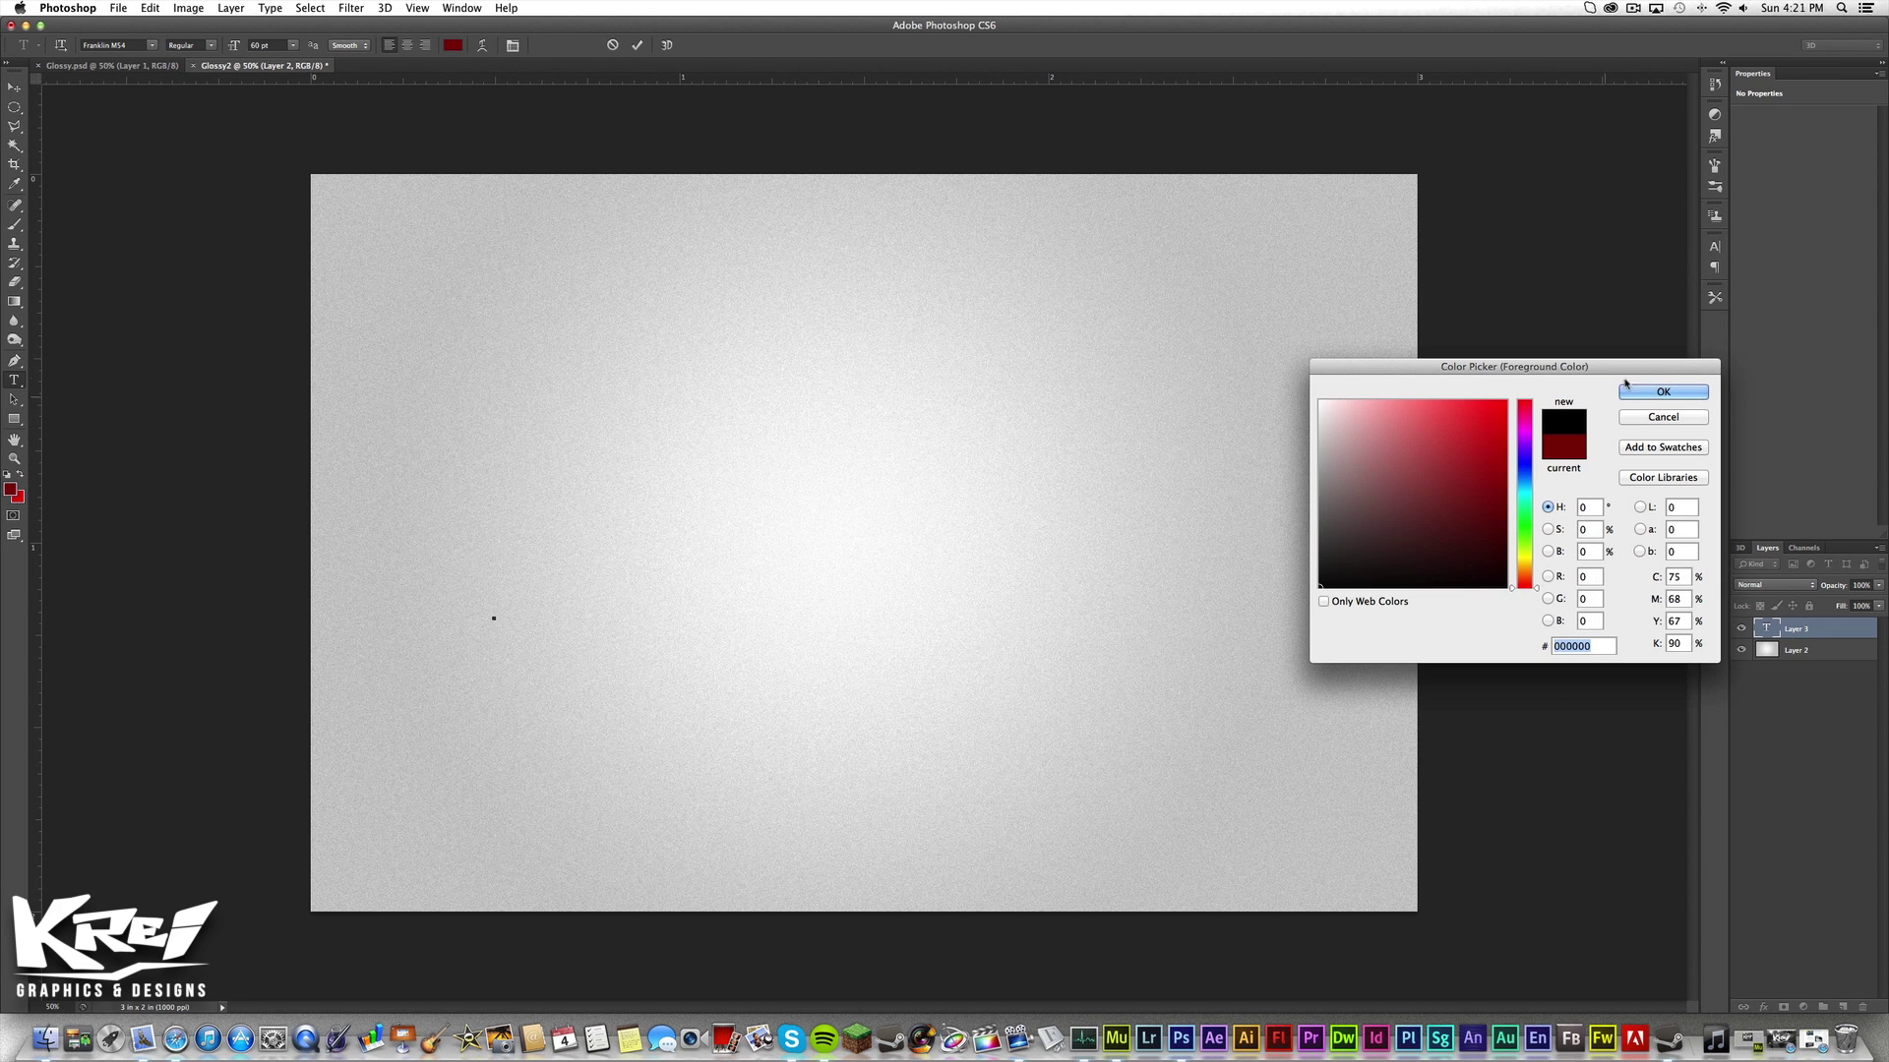
{"action": "left_click", "coordinate": [1647, 394]}
Type GLOSSY, move it left and up, and commit the text.
{"action": "type", "text": "GLO"}
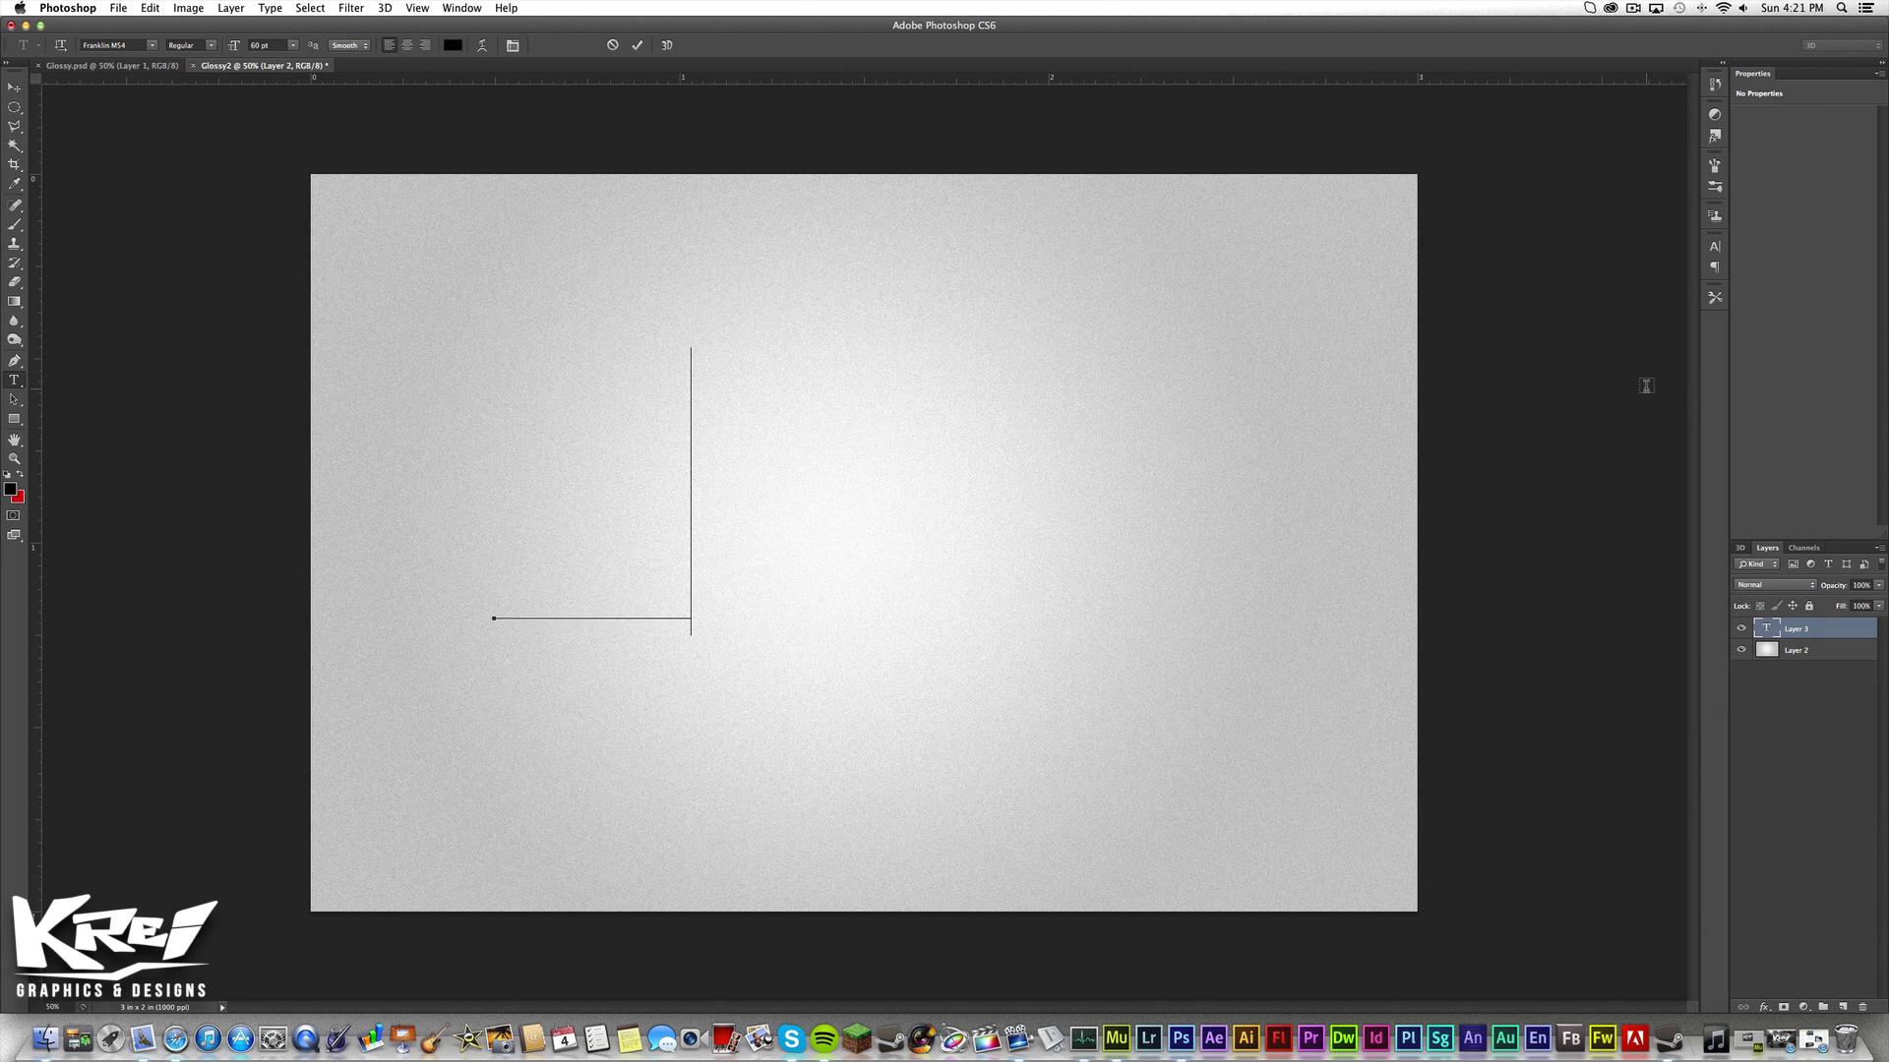
{"action": "type", "text": "S"}
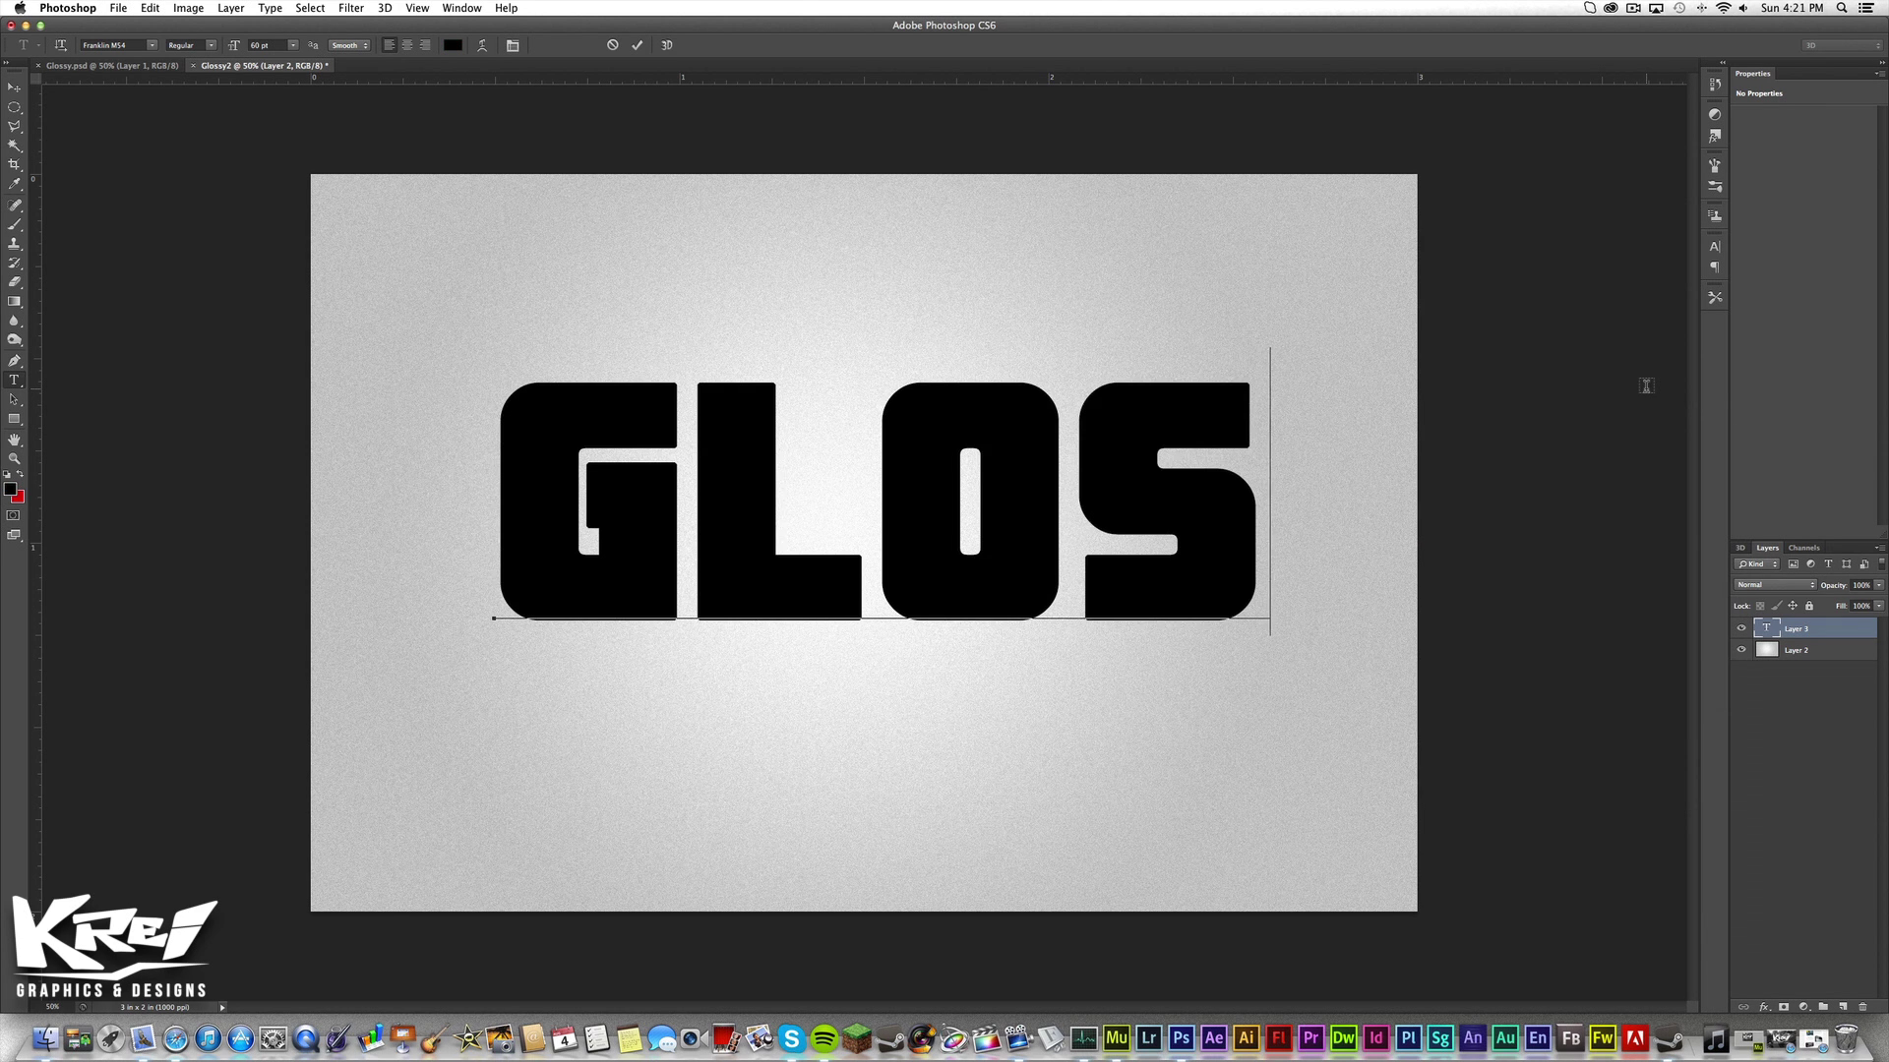
{"action": "type", "text": "SY"}
{"action": "left_click_drag", "start_coordinate": [1193, 696], "coordinate": [1085, 668]}
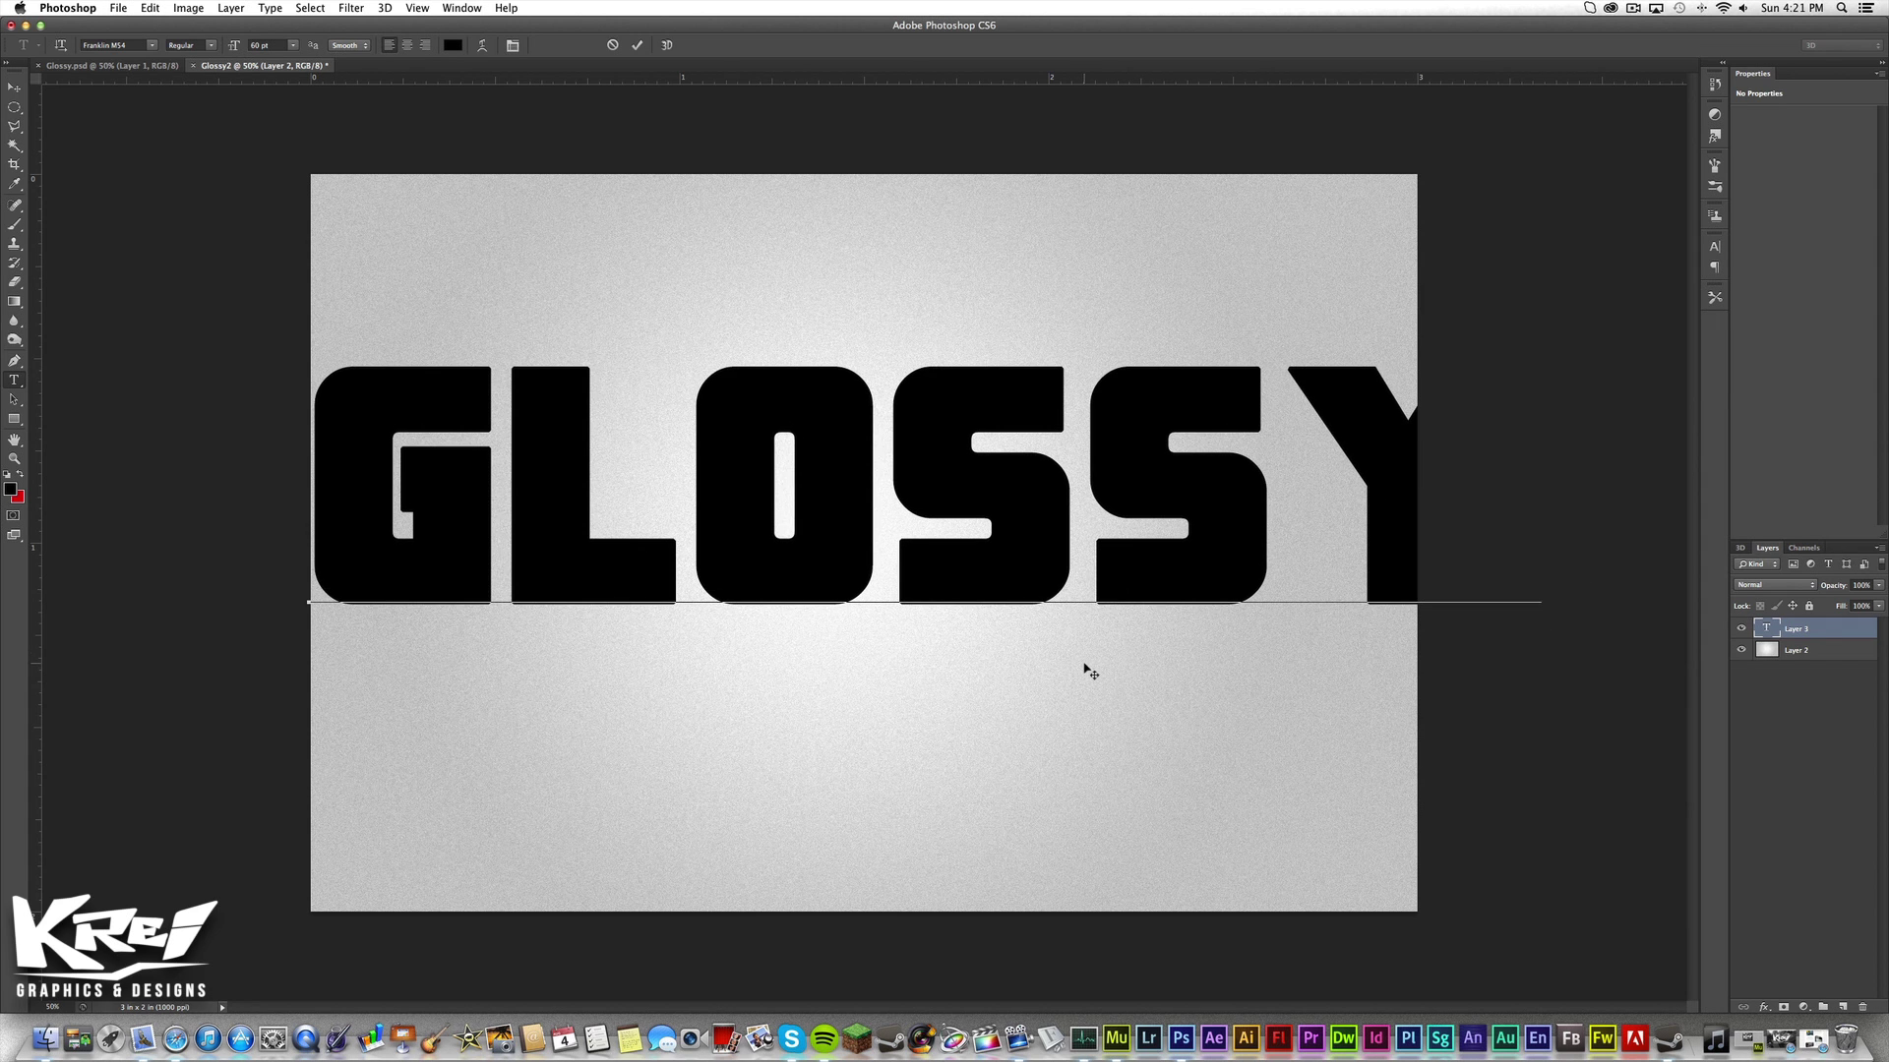
{"action": "left_click", "coordinate": [1797, 638]}
Scale GLOSSY down proportionally to about 48.56 pt and centre it on the canvas.
{"action": "key", "text": "super+t"}
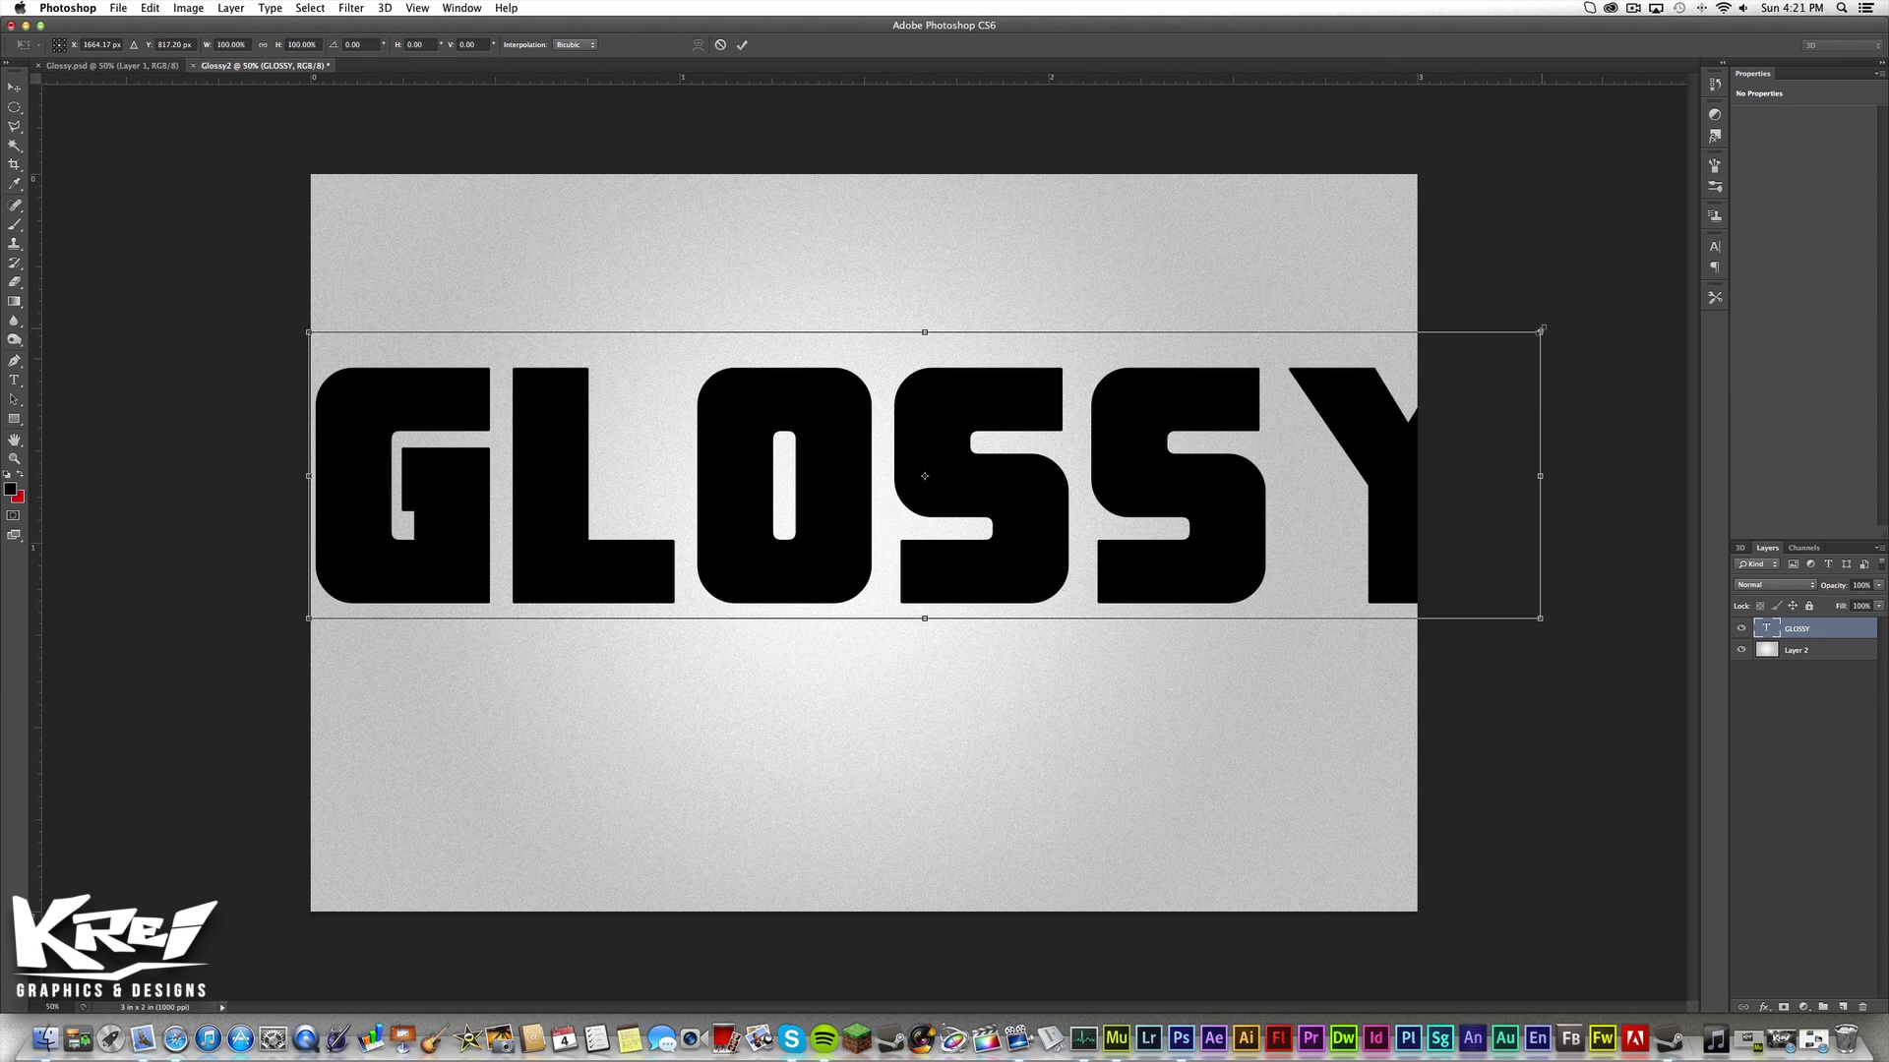
{"action": "left_click_drag", "start_coordinate": [1539, 333], "coordinate": [1429, 379]}
{"action": "left_click_drag", "start_coordinate": [1101, 491], "coordinate": [1080, 518]}
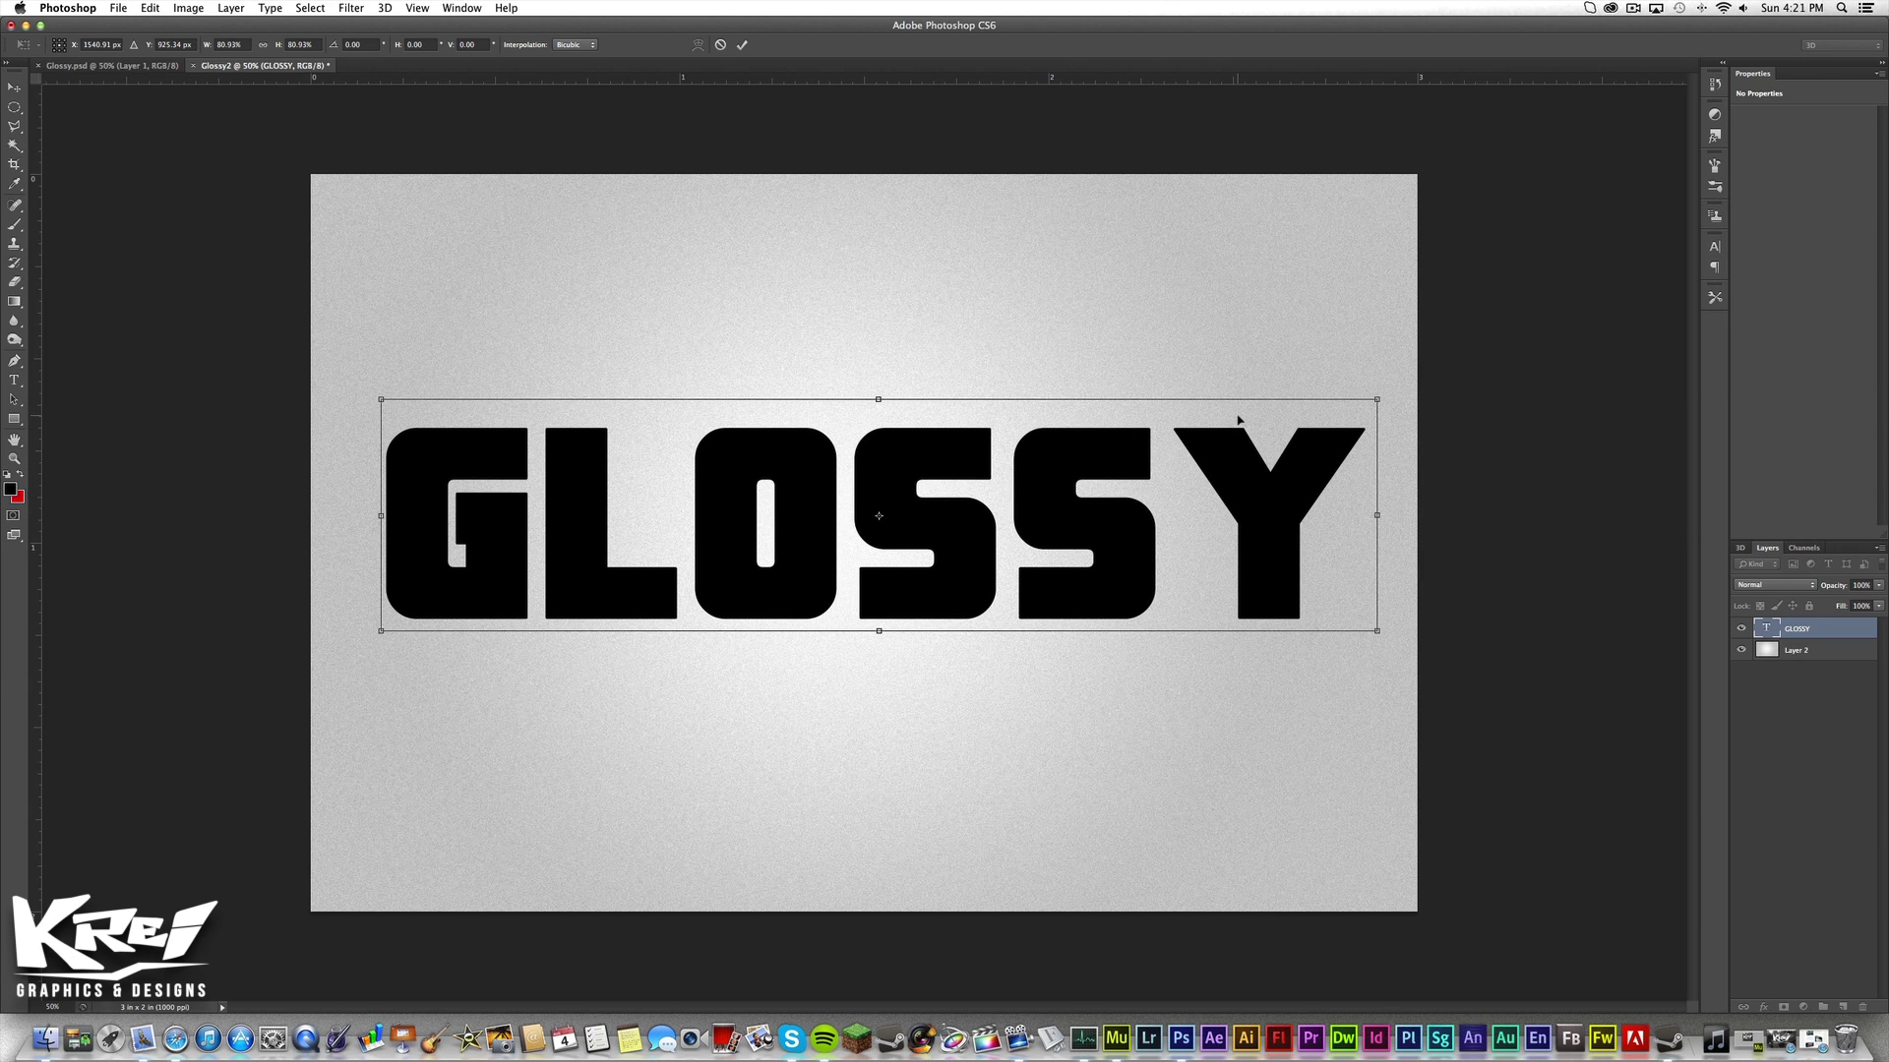
{"action": "key", "text": "t"}
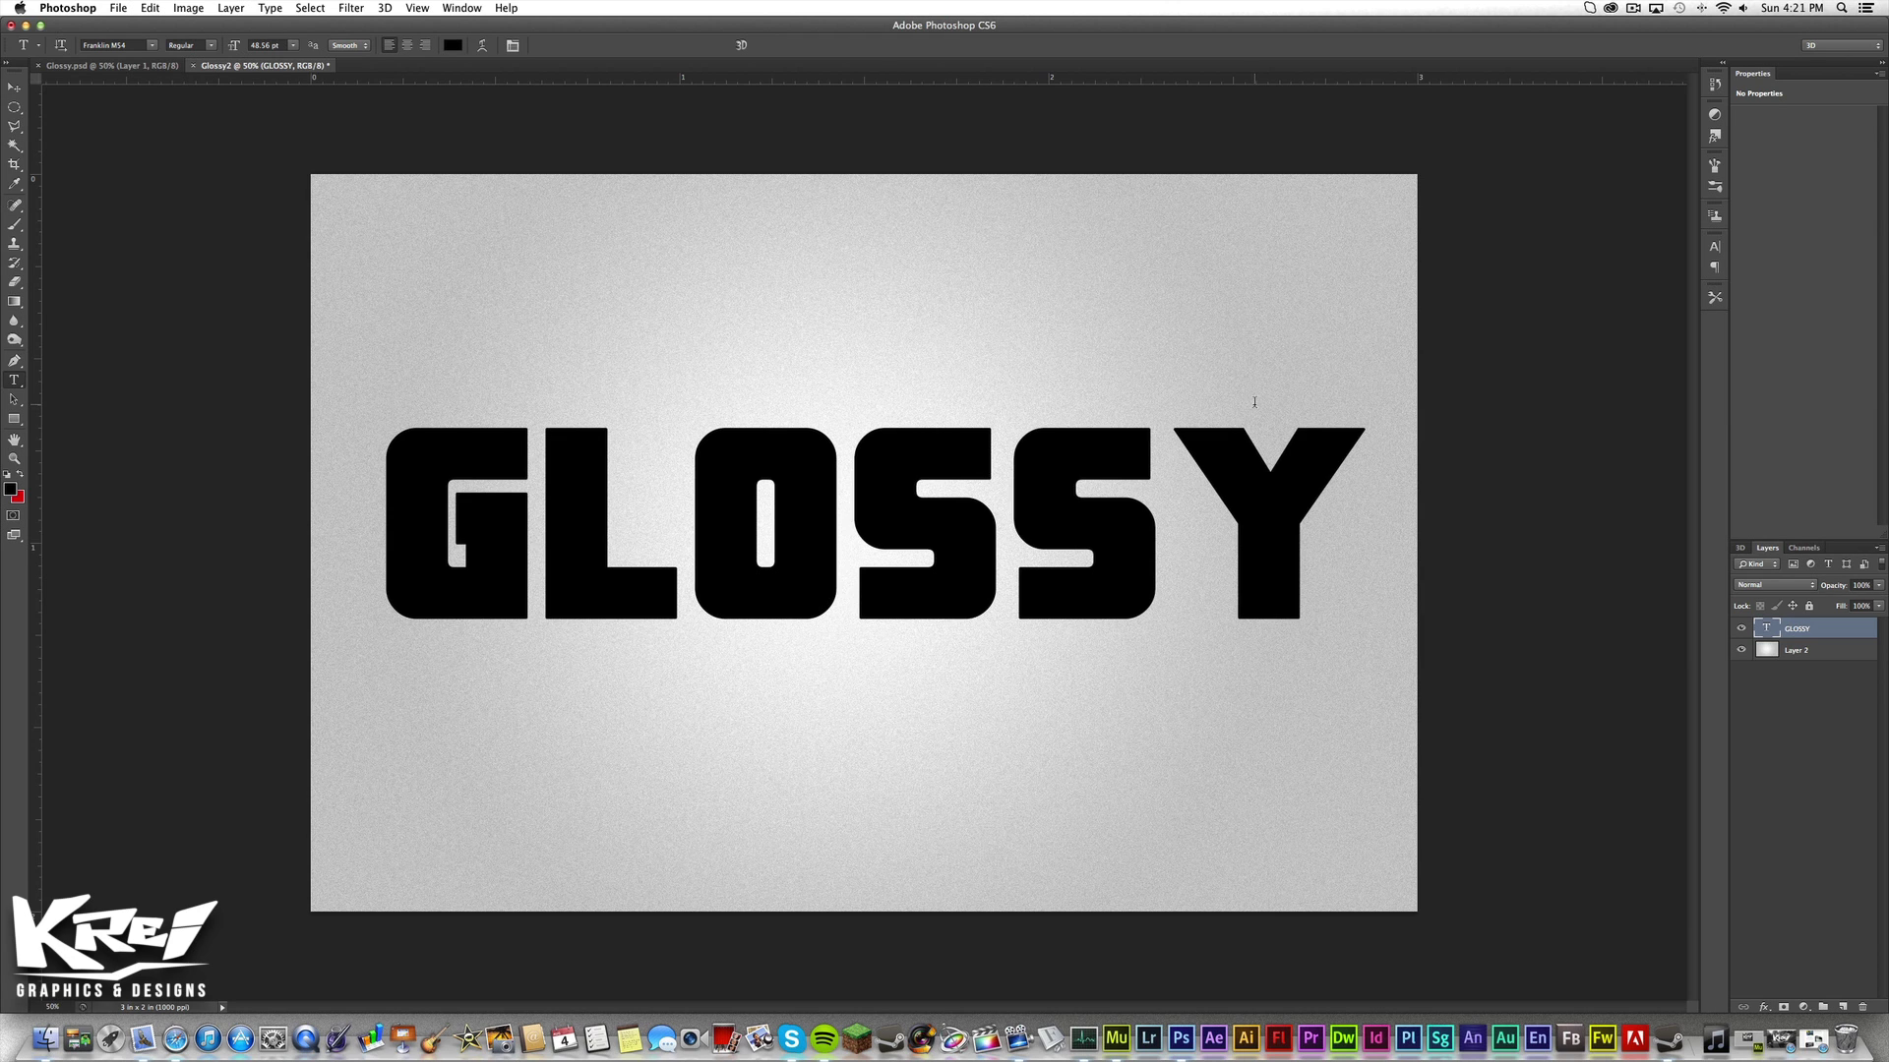
Set the background colour to the dark grey sampled from the letter Y.
{"action": "left_click", "coordinate": [18, 497]}
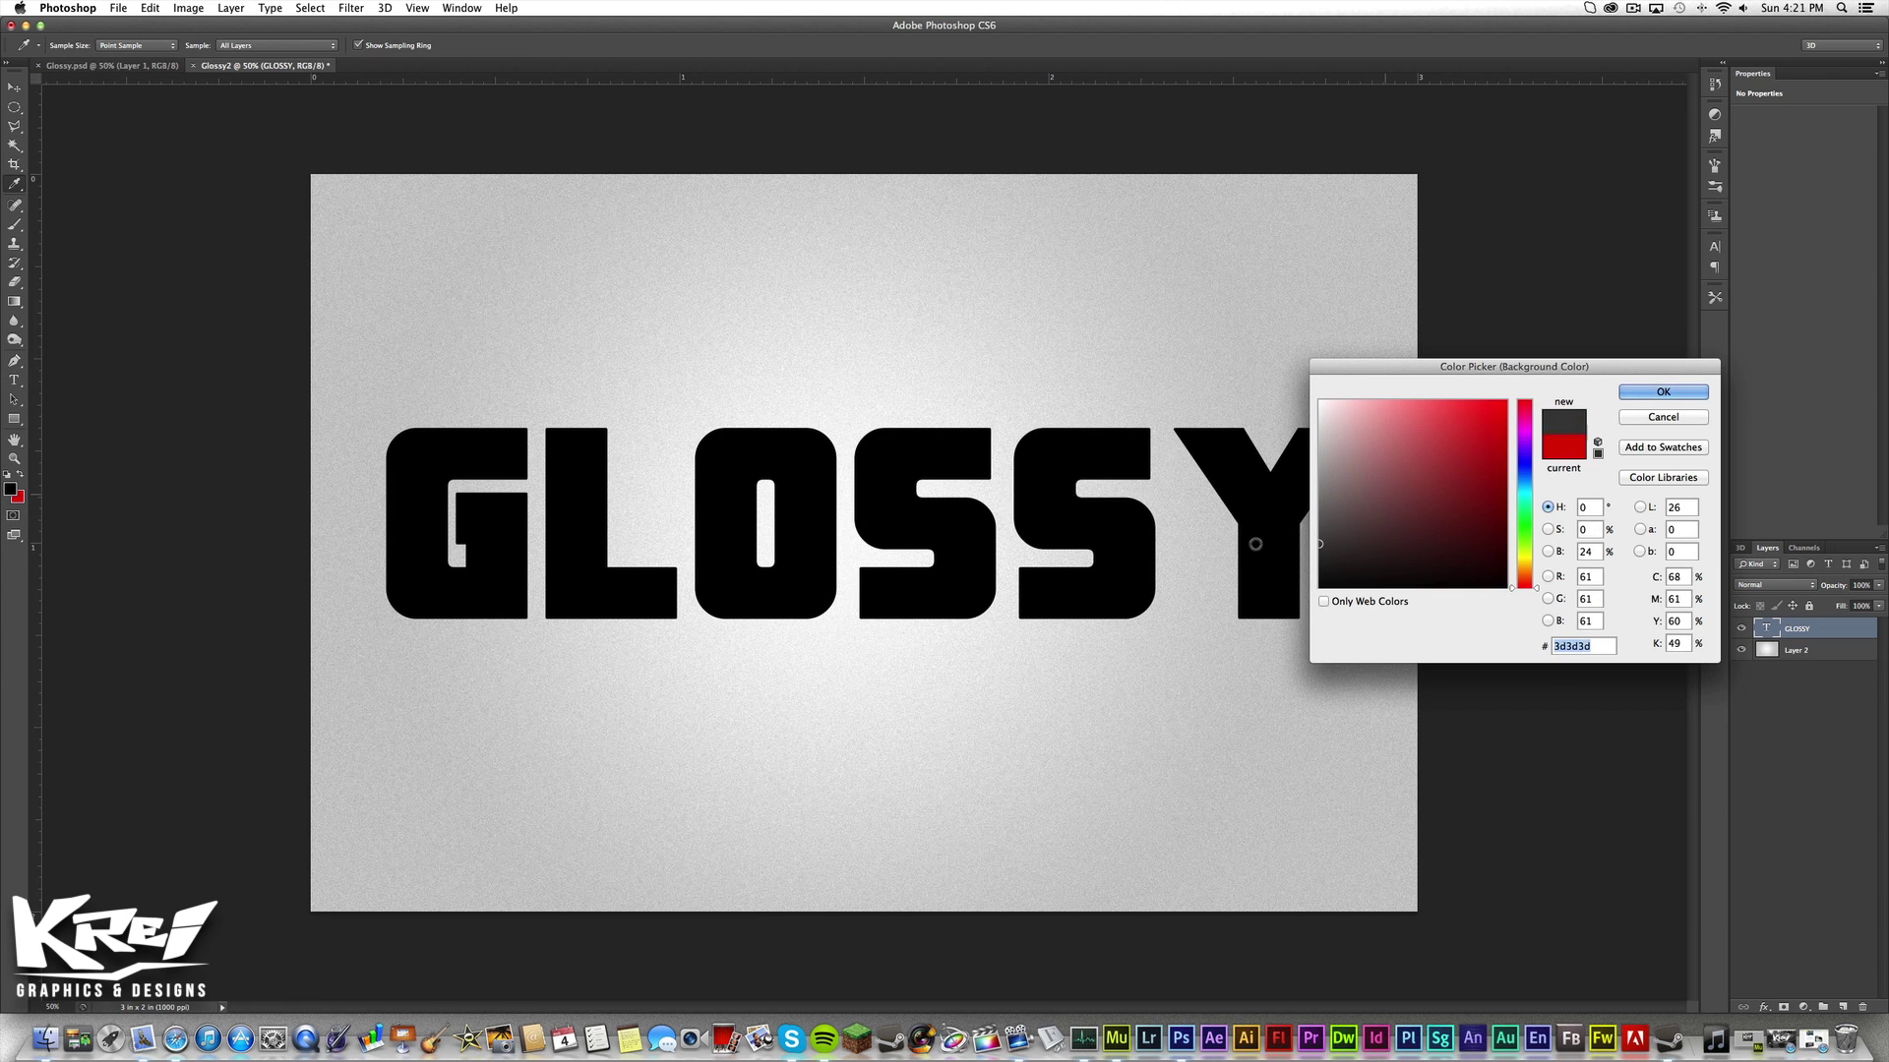
{"action": "left_click", "coordinate": [1251, 546]}
{"action": "left_click", "coordinate": [1662, 392]}
Add a Foreground-to-Background Gradient Overlay to GLOSSY with stops at 34% black and 74% dark grey.
{"action": "double_click", "coordinate": [1838, 632]}
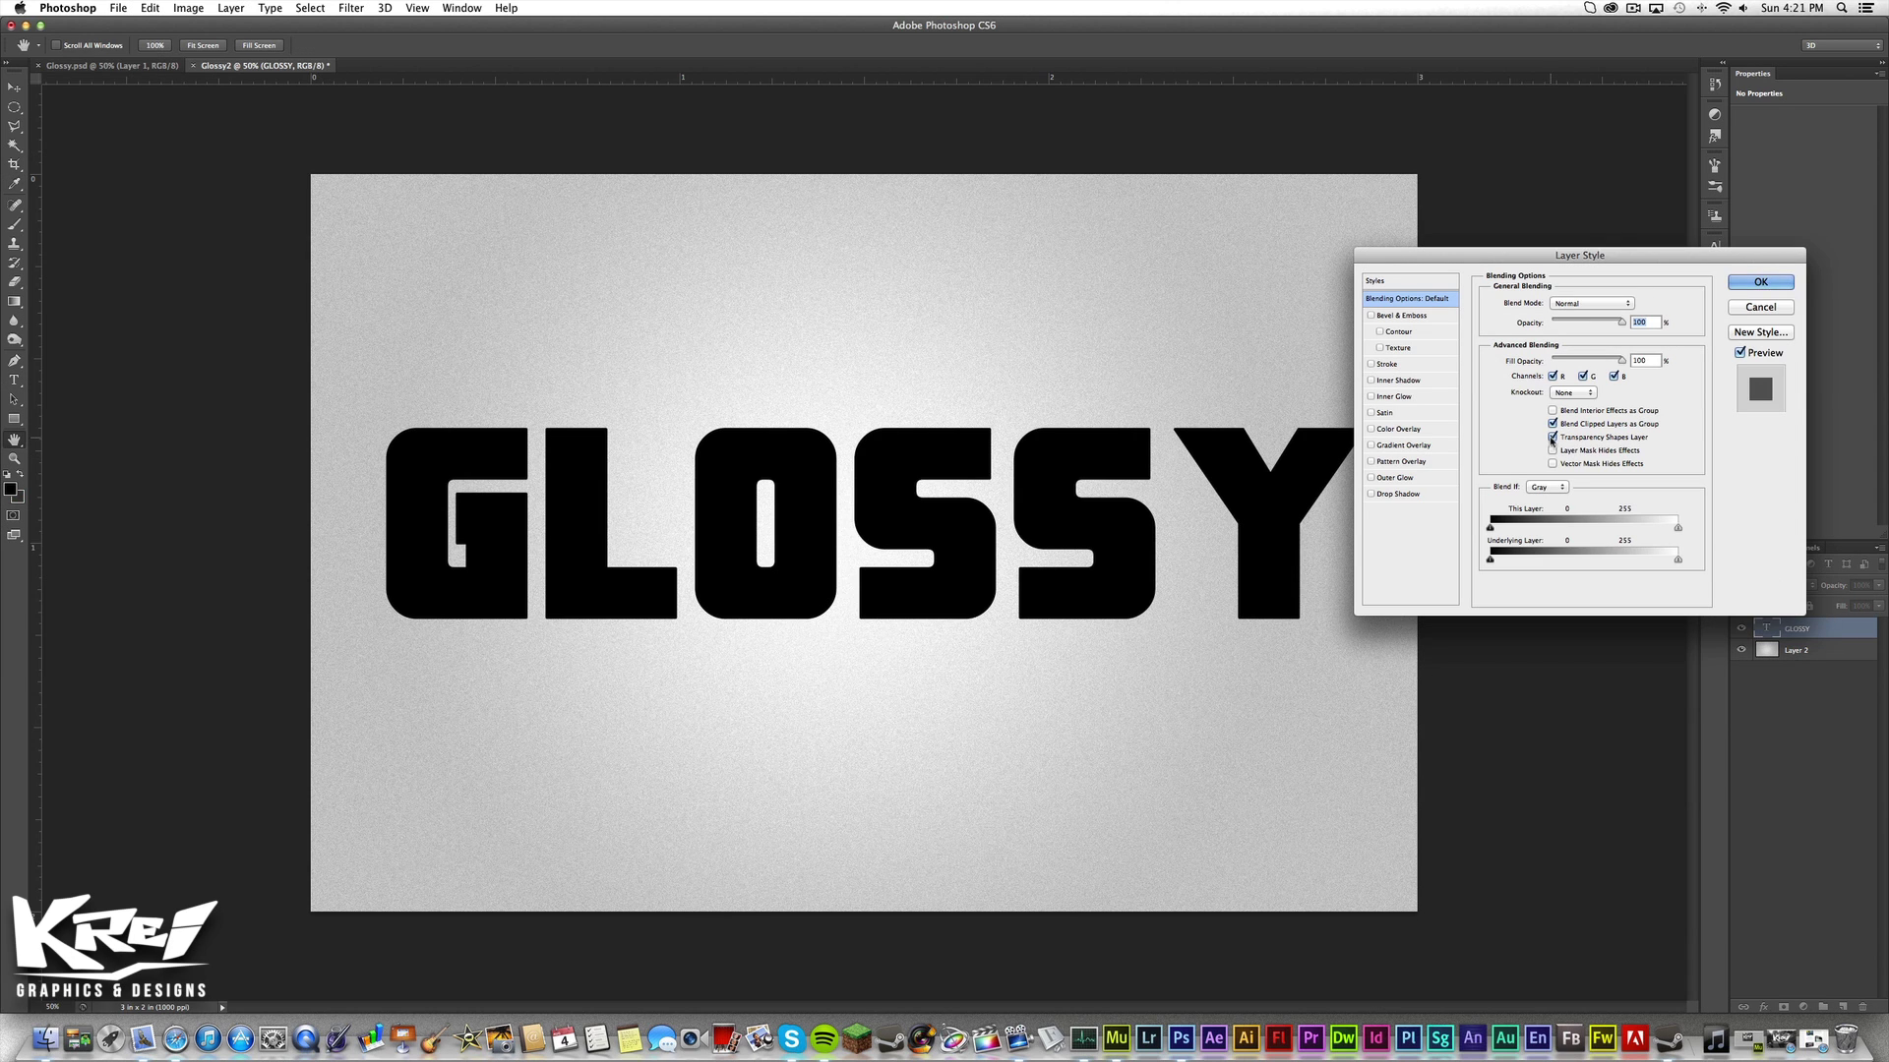
{"action": "left_click", "coordinate": [1406, 445]}
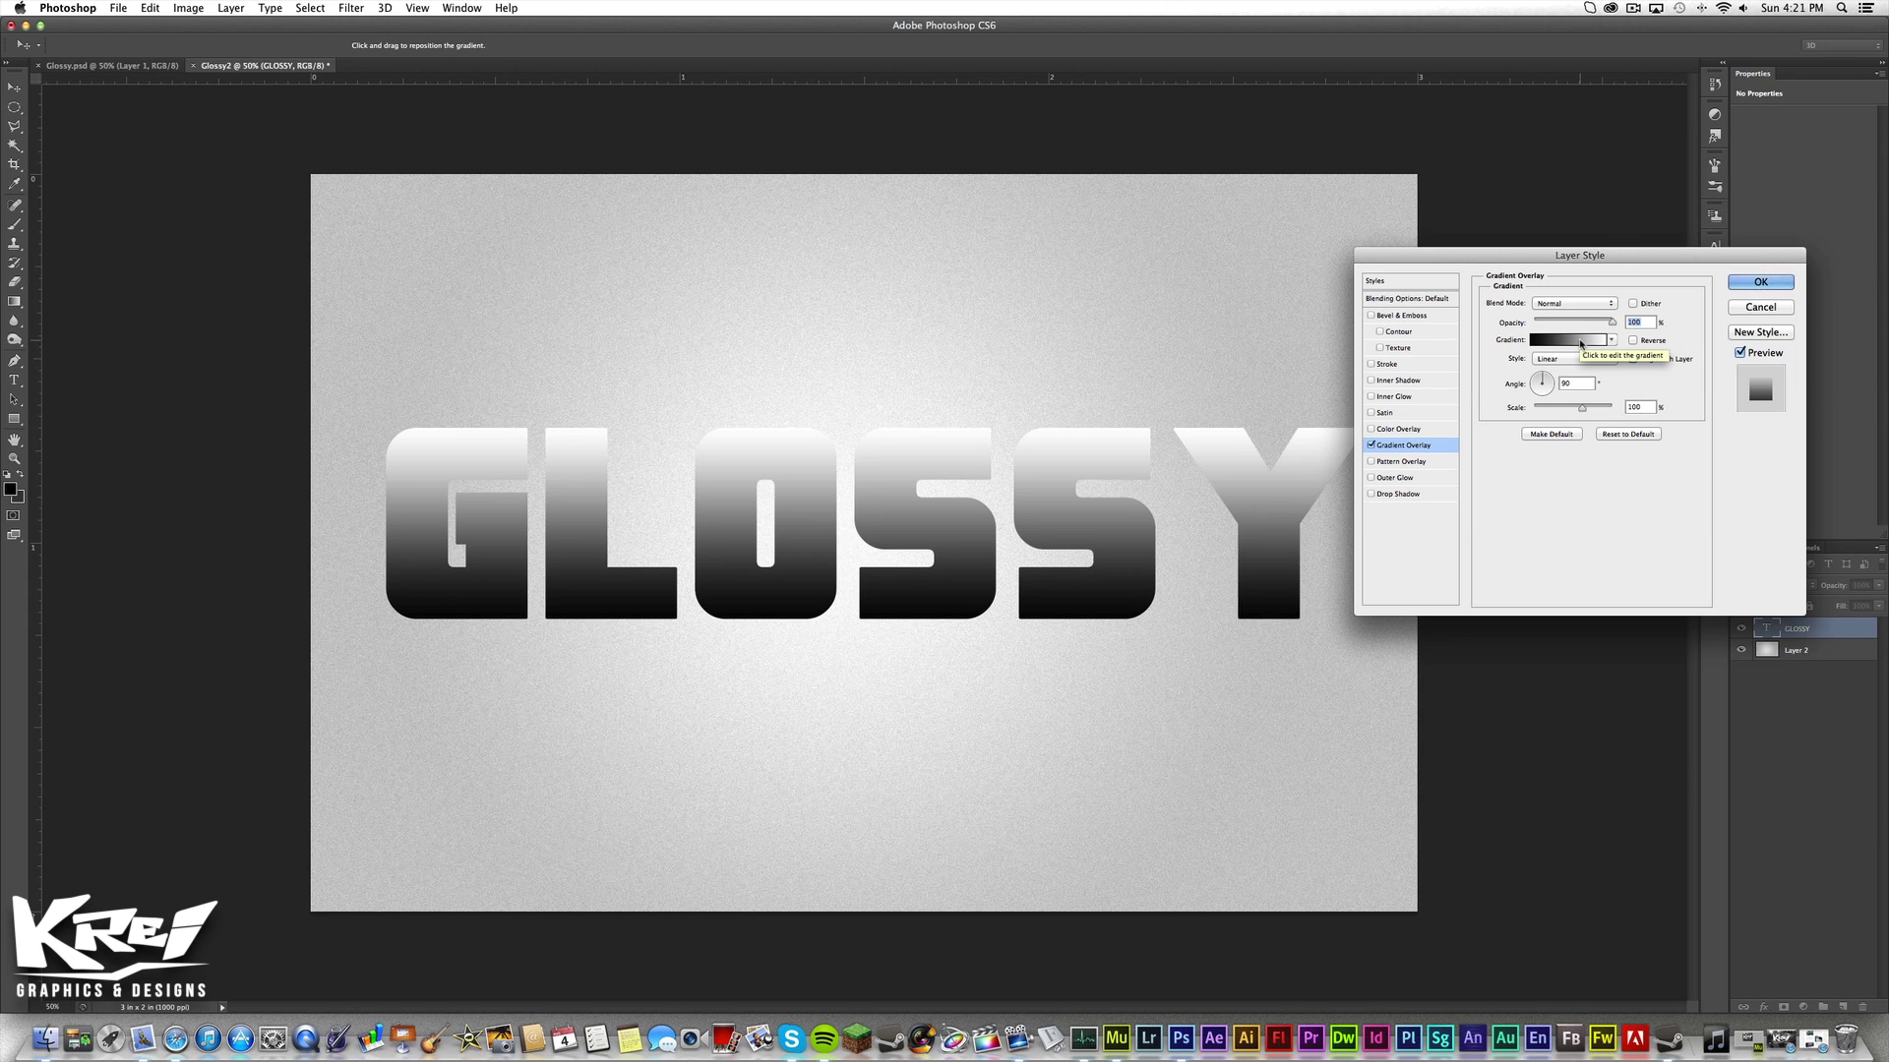
{"action": "left_click", "coordinate": [1581, 341]}
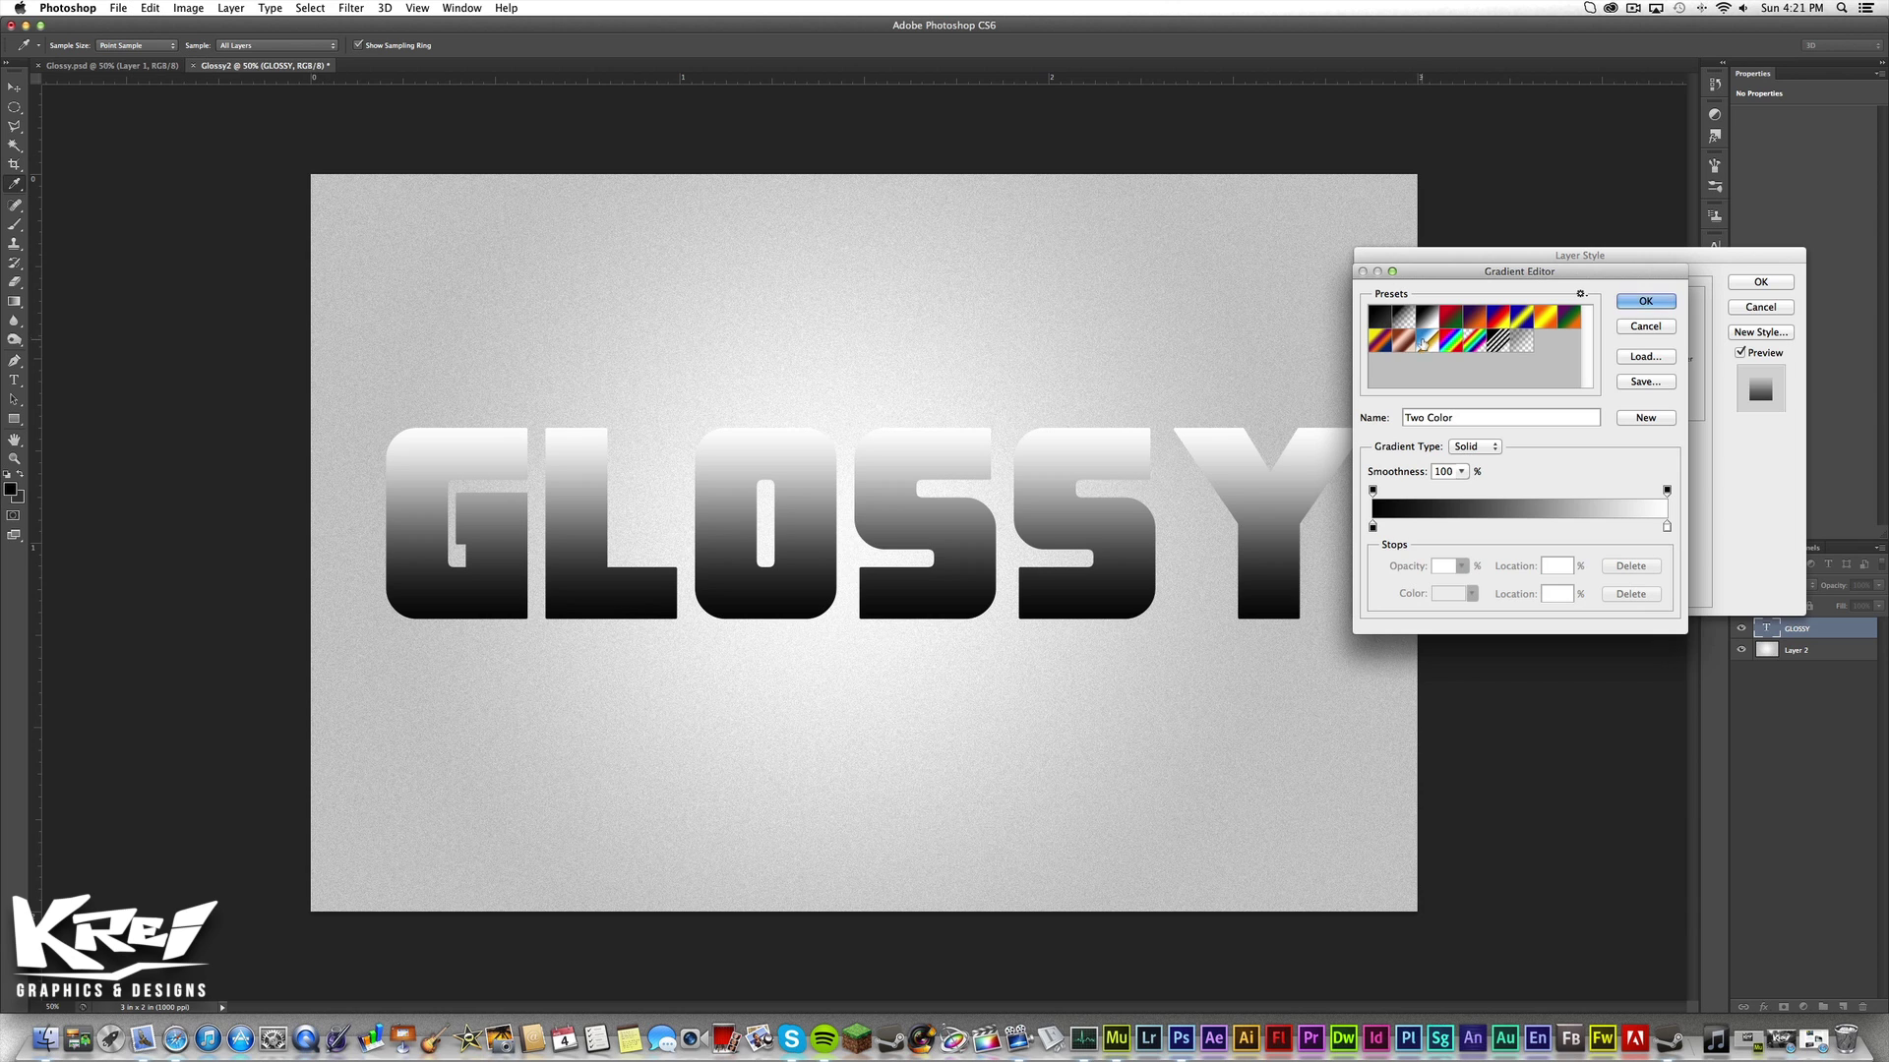
{"action": "left_click", "coordinate": [1380, 320]}
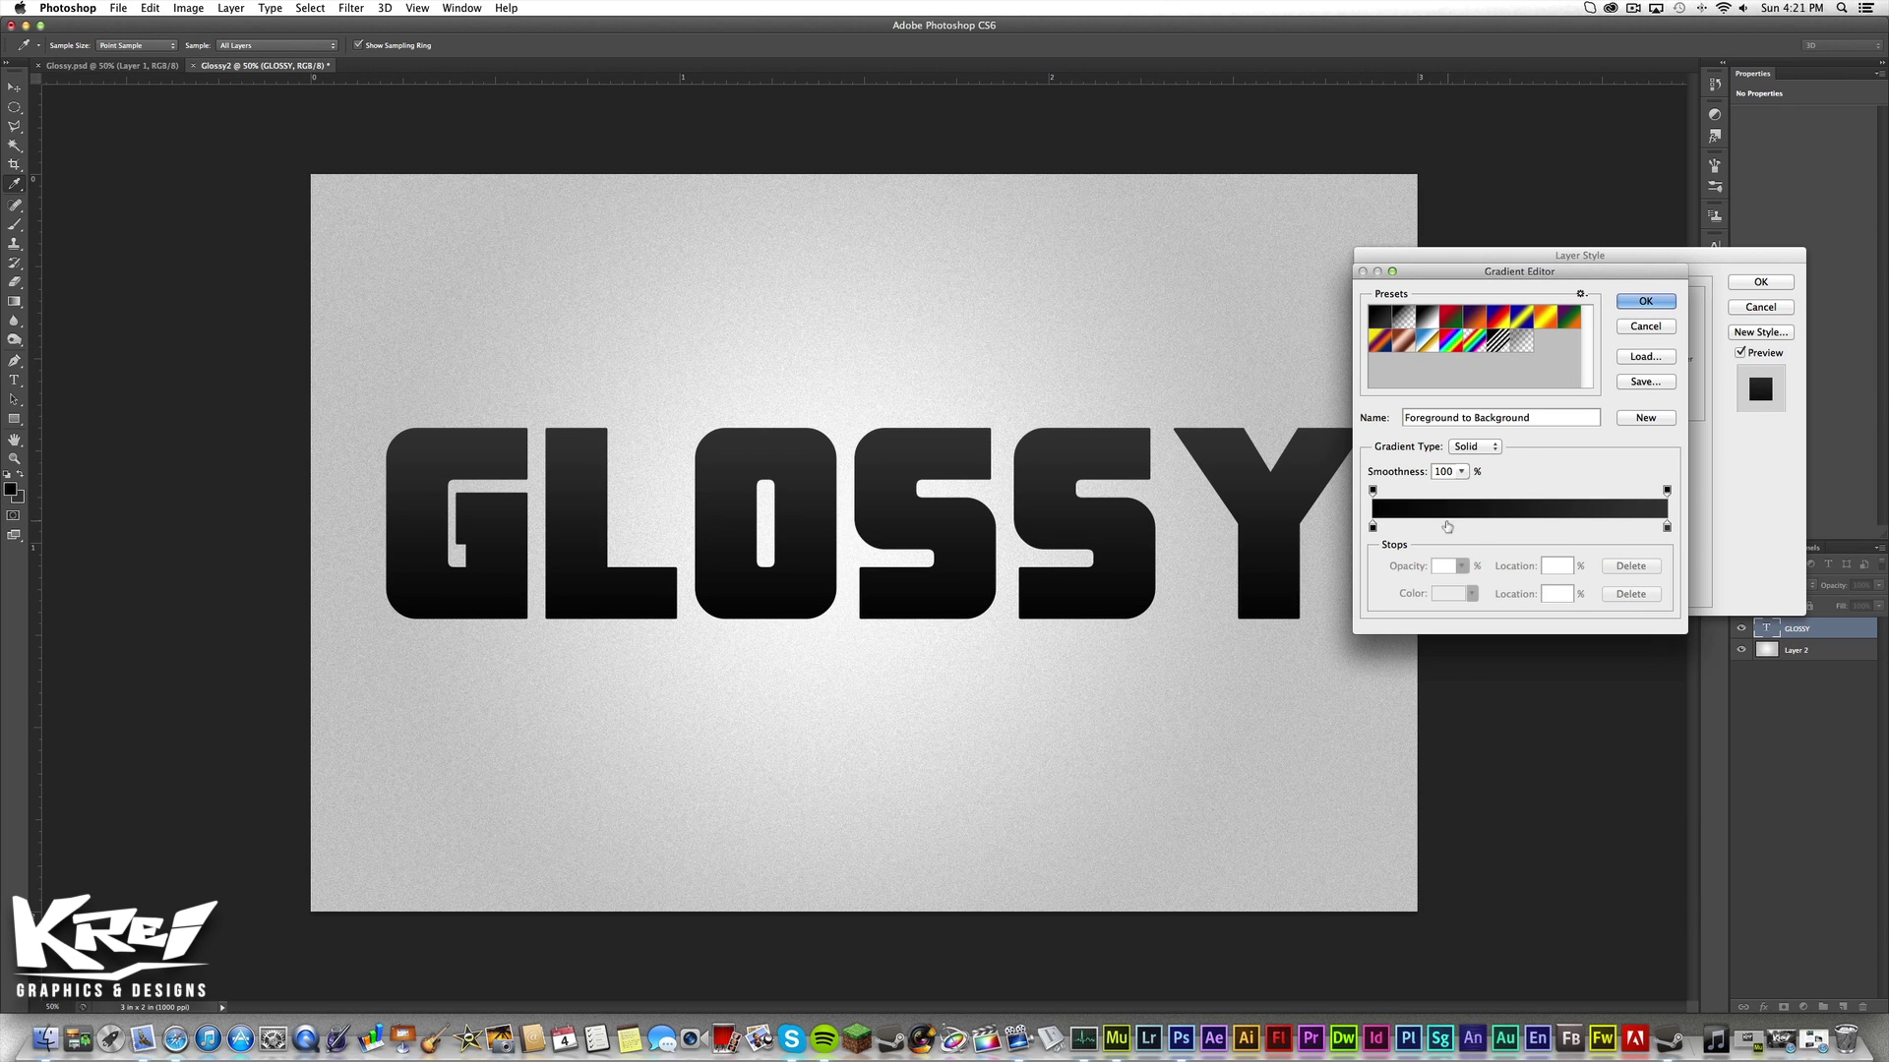
{"action": "left_click_drag", "start_coordinate": [1420, 527], "coordinate": [1481, 524]}
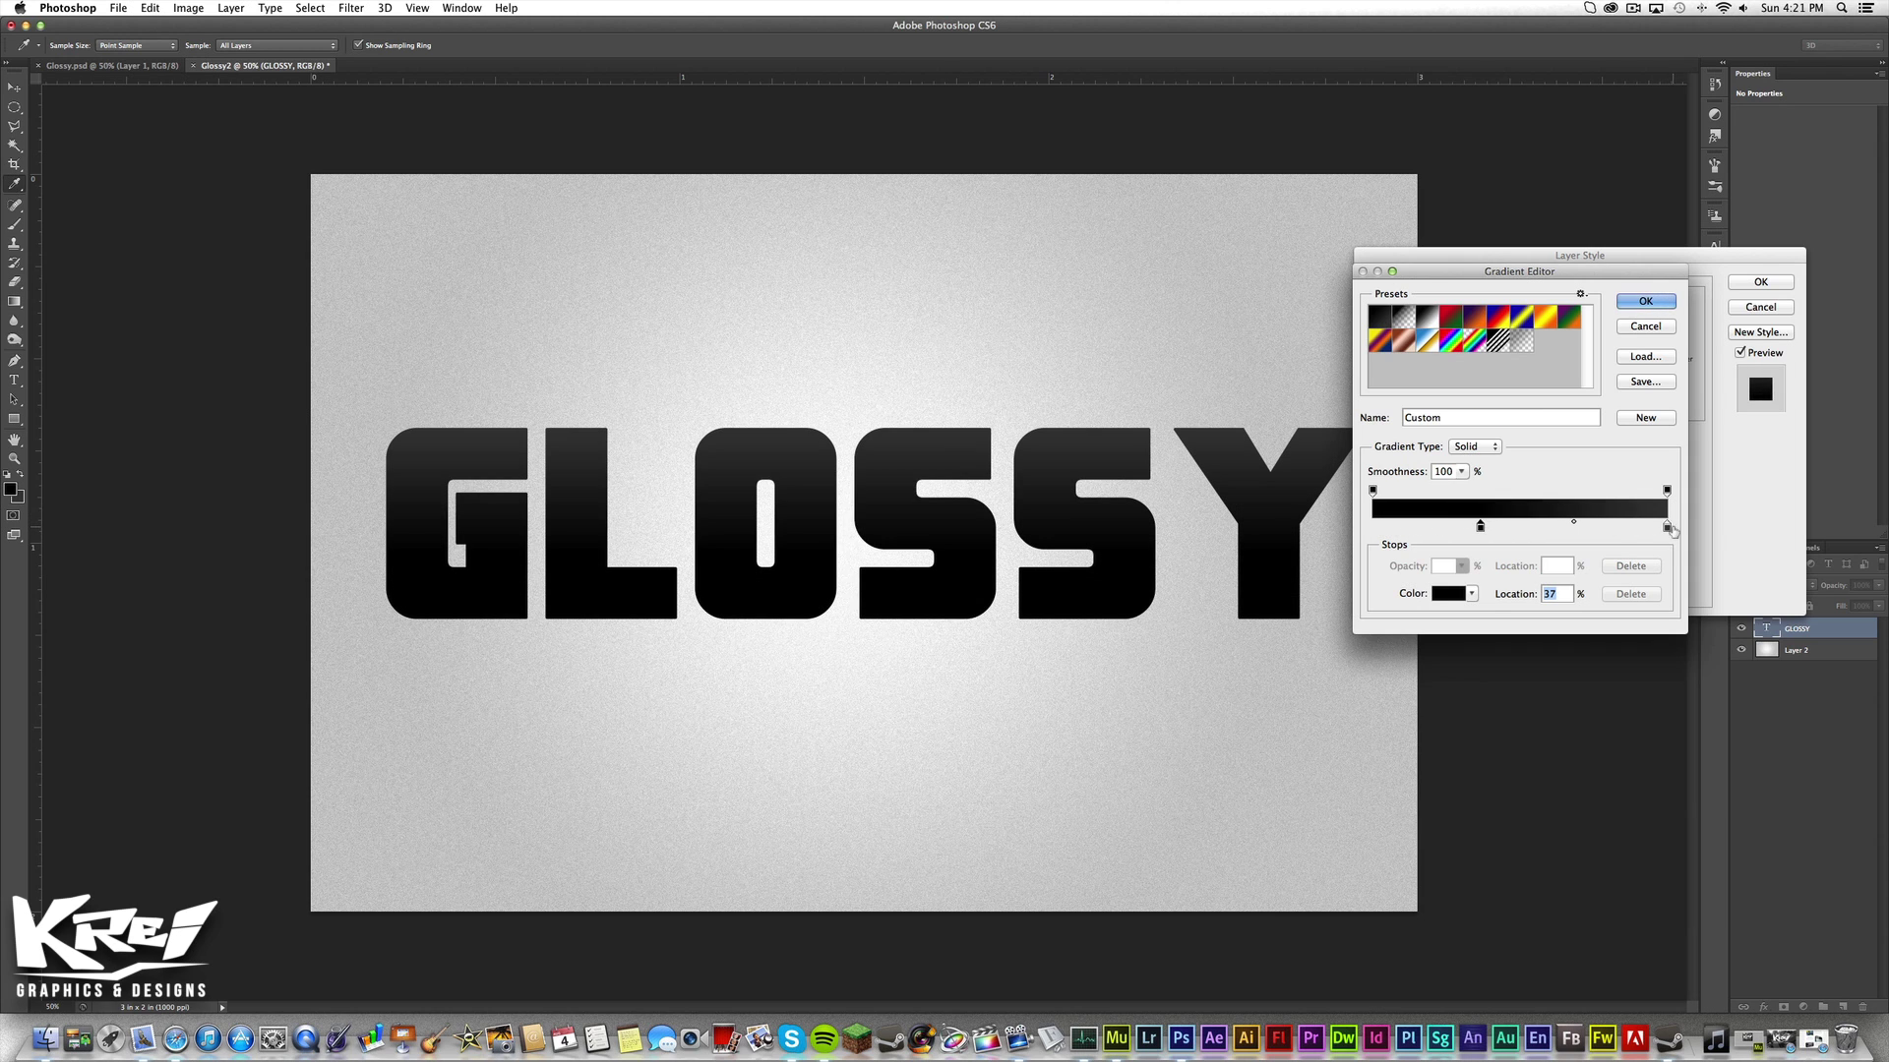
{"action": "left_click_drag", "start_coordinate": [1671, 530], "coordinate": [1590, 532]}
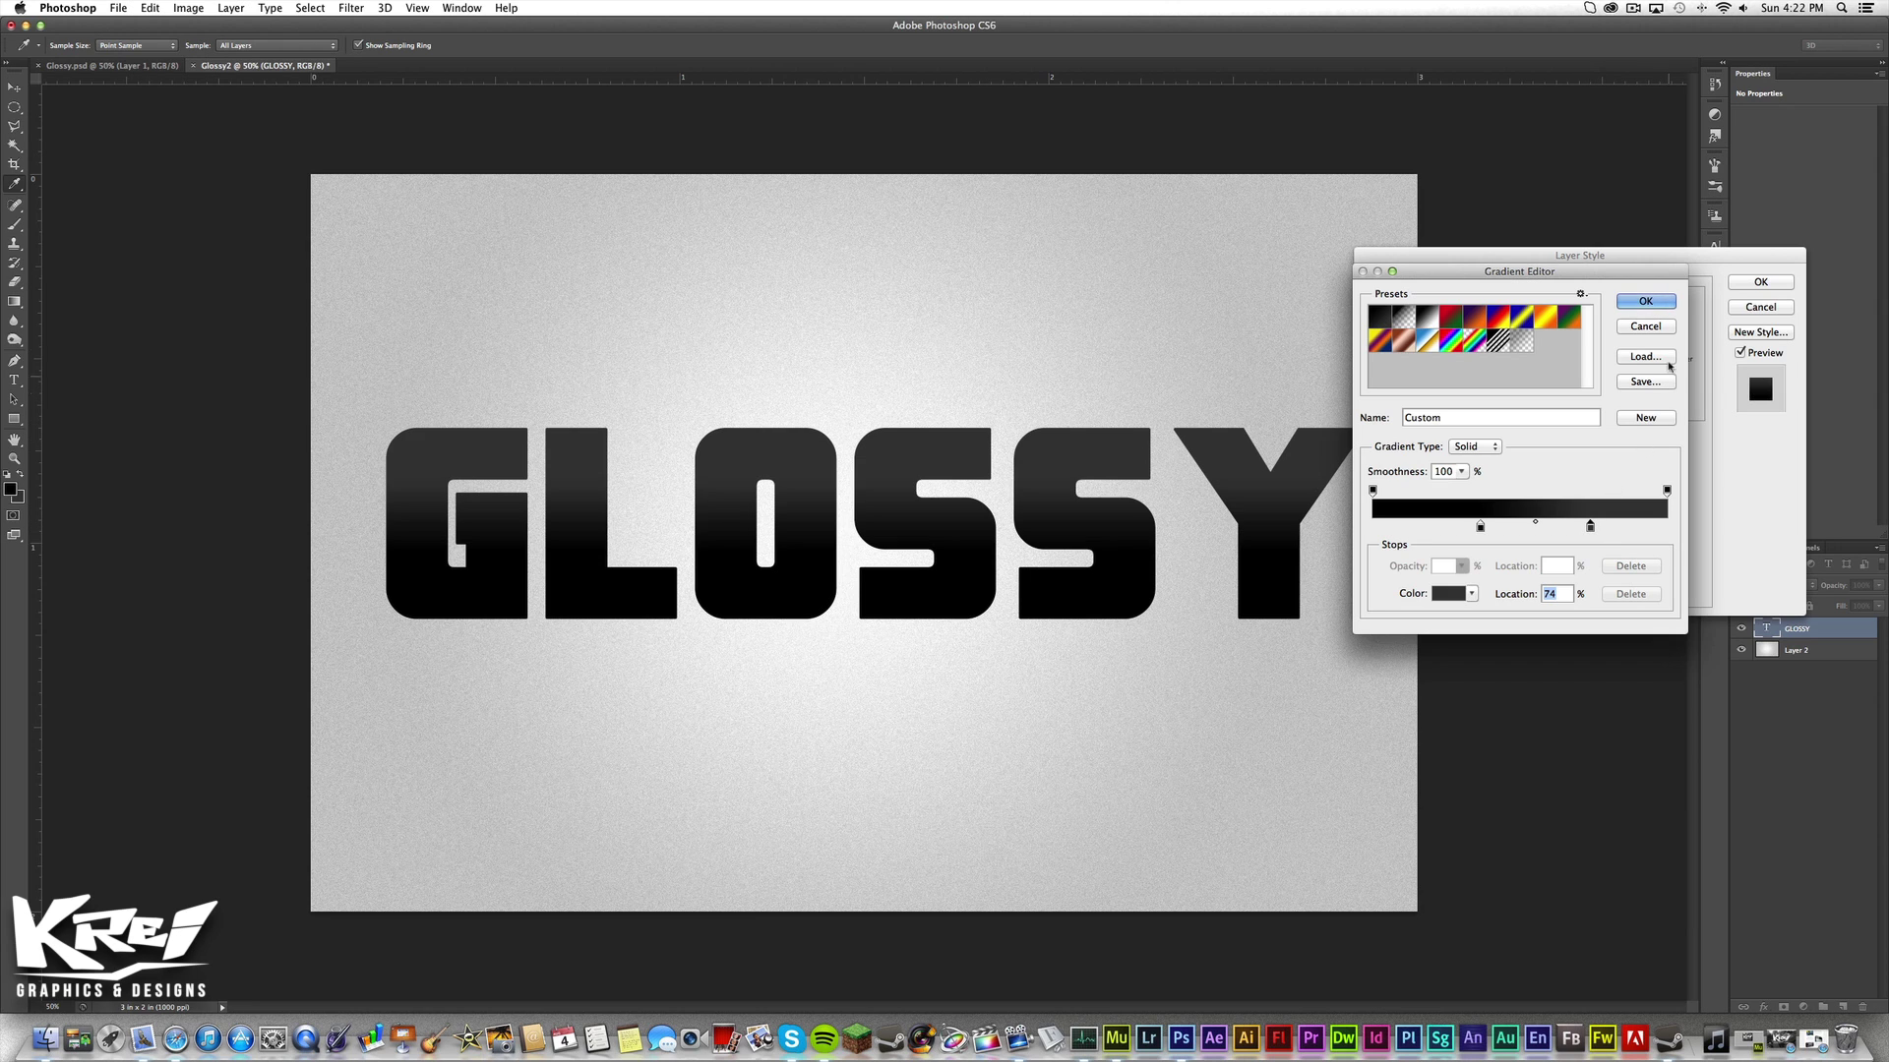
{"action": "left_click", "coordinate": [1644, 301]}
{"action": "left_click", "coordinate": [1760, 282]}
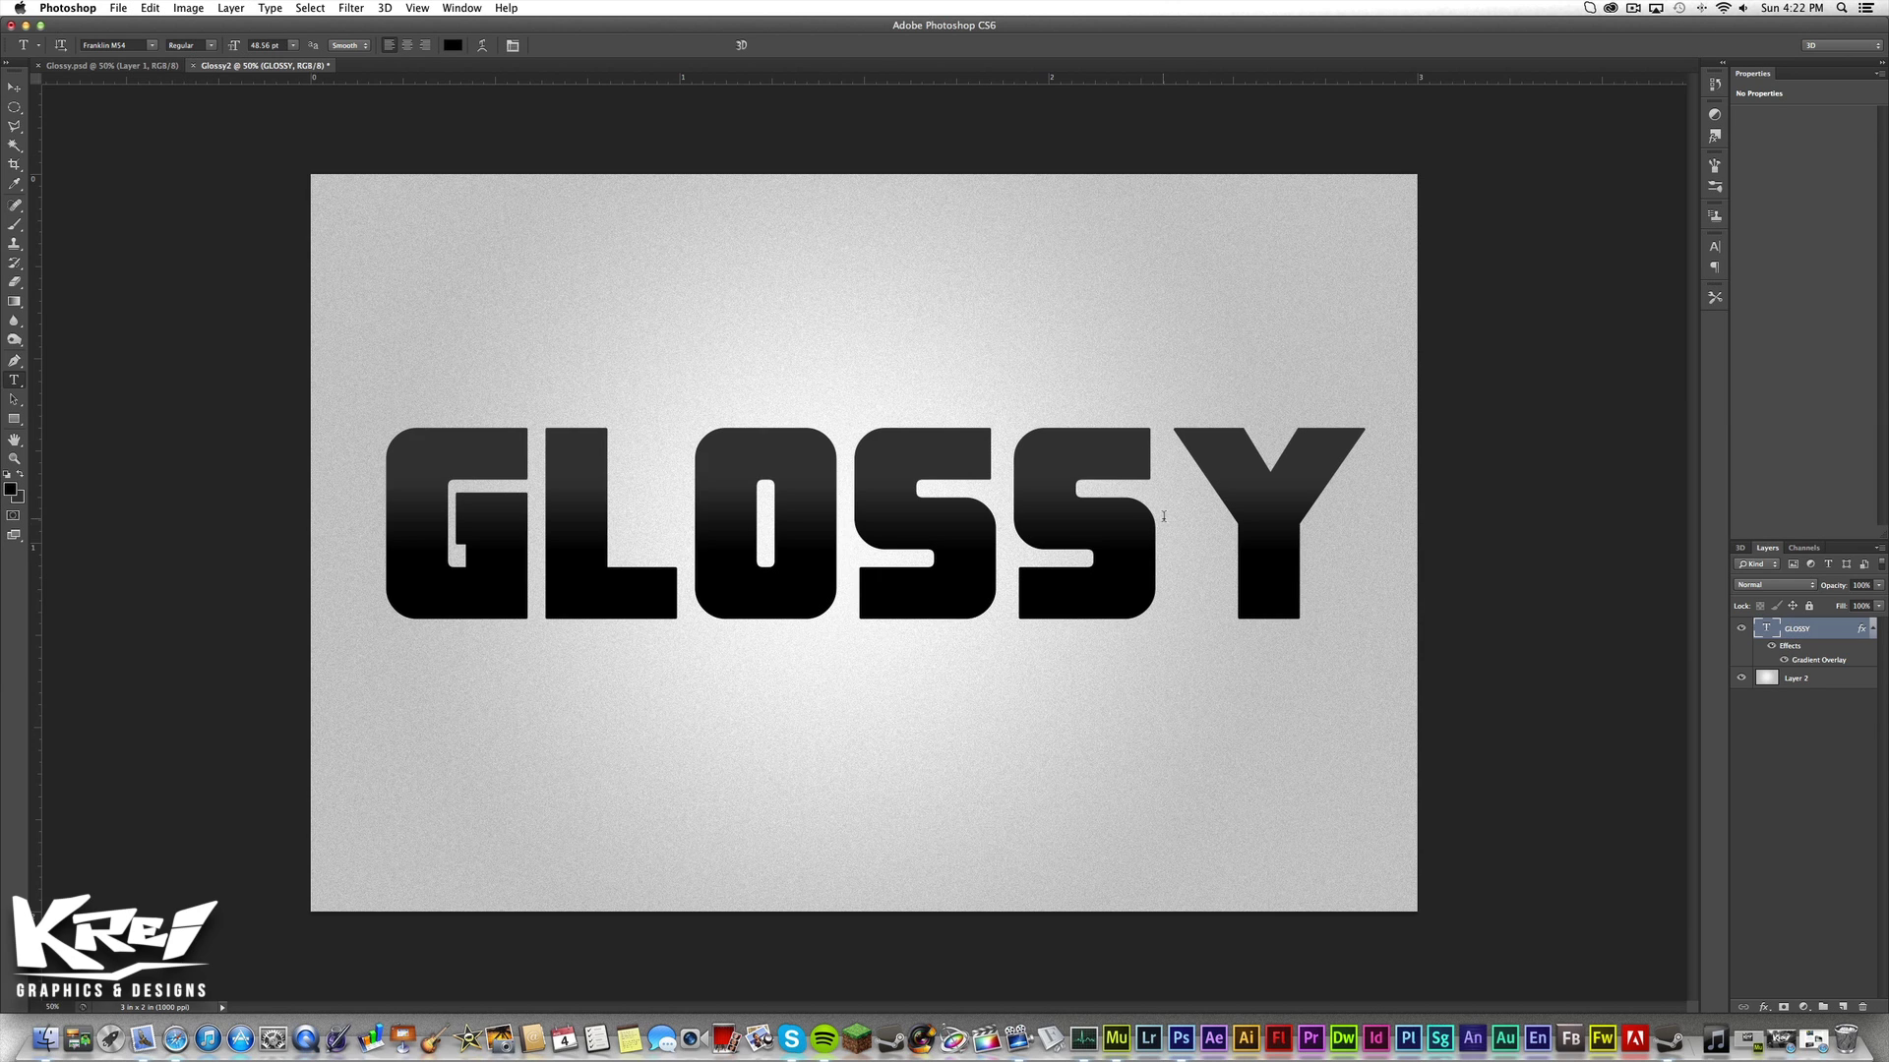
Add a Satin effect to GLOSSY at 100% opacity with adjusted size and slightly larger distance.
{"action": "double_click", "coordinate": [1834, 634]}
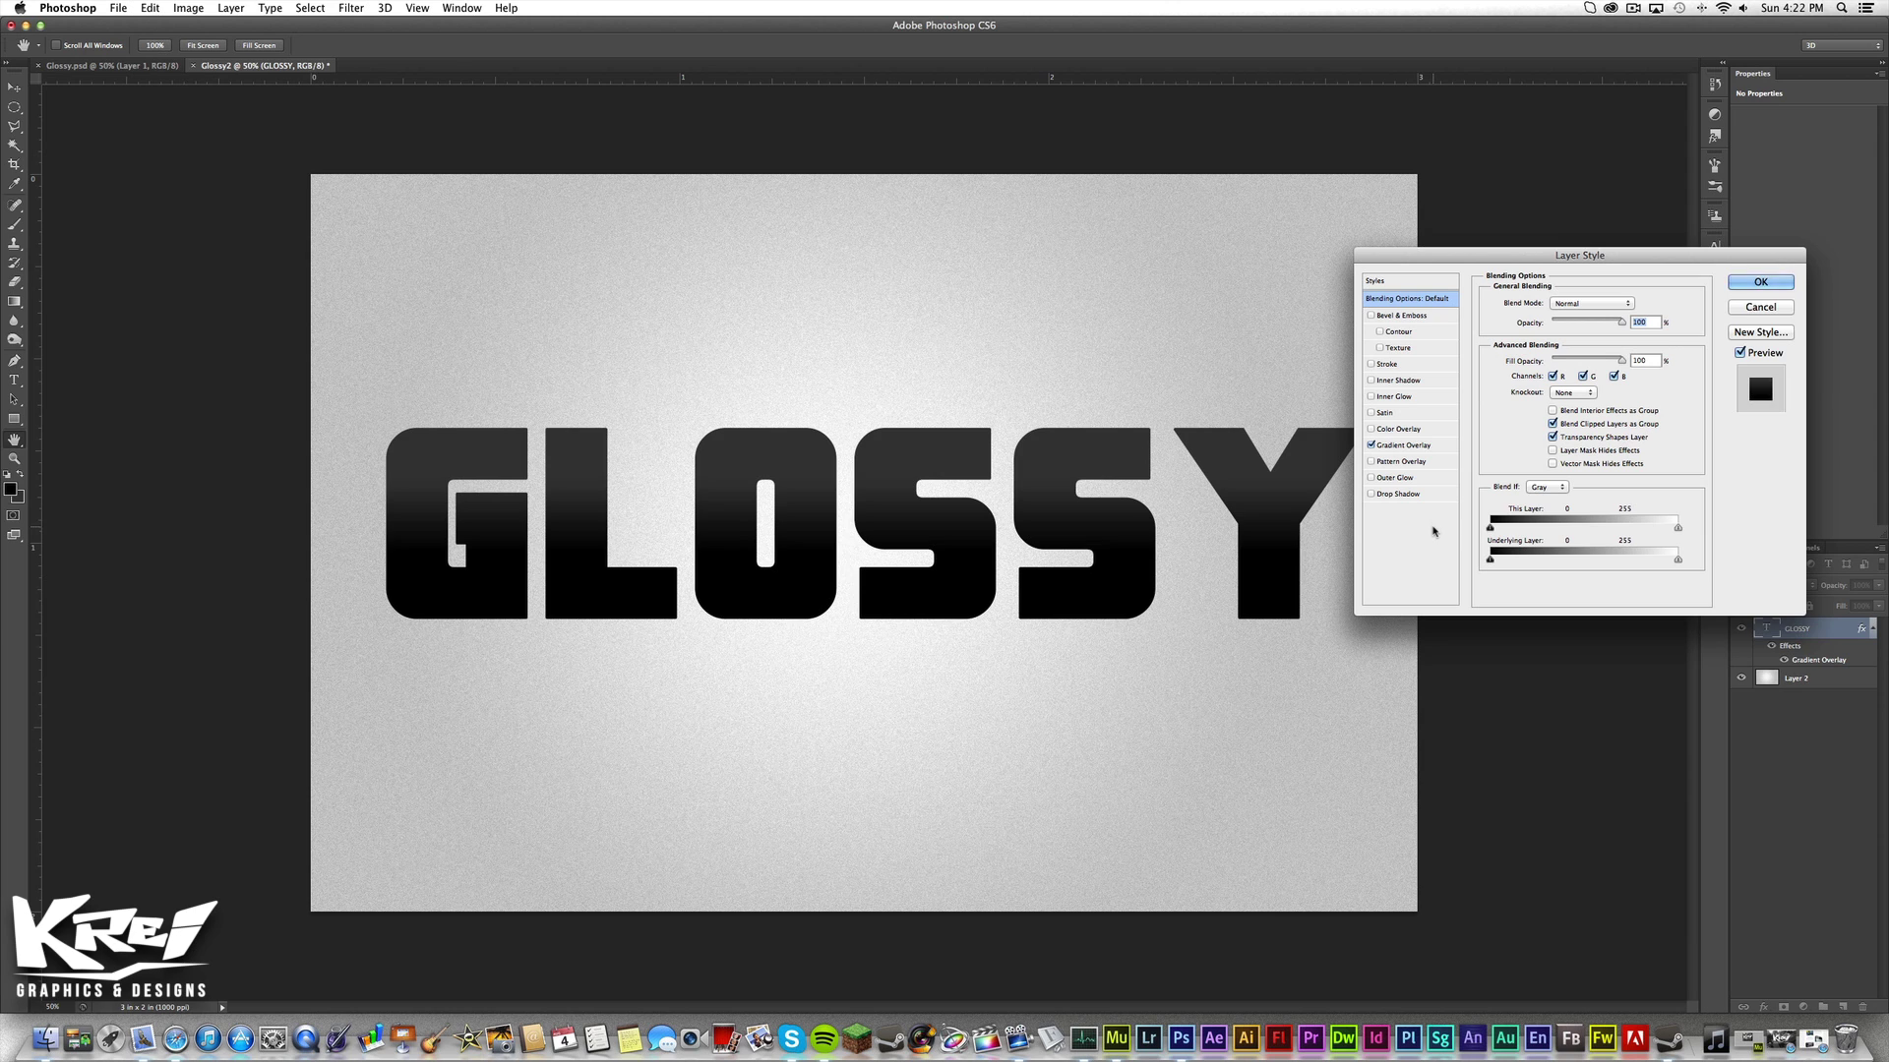
{"action": "left_click", "coordinate": [1394, 416]}
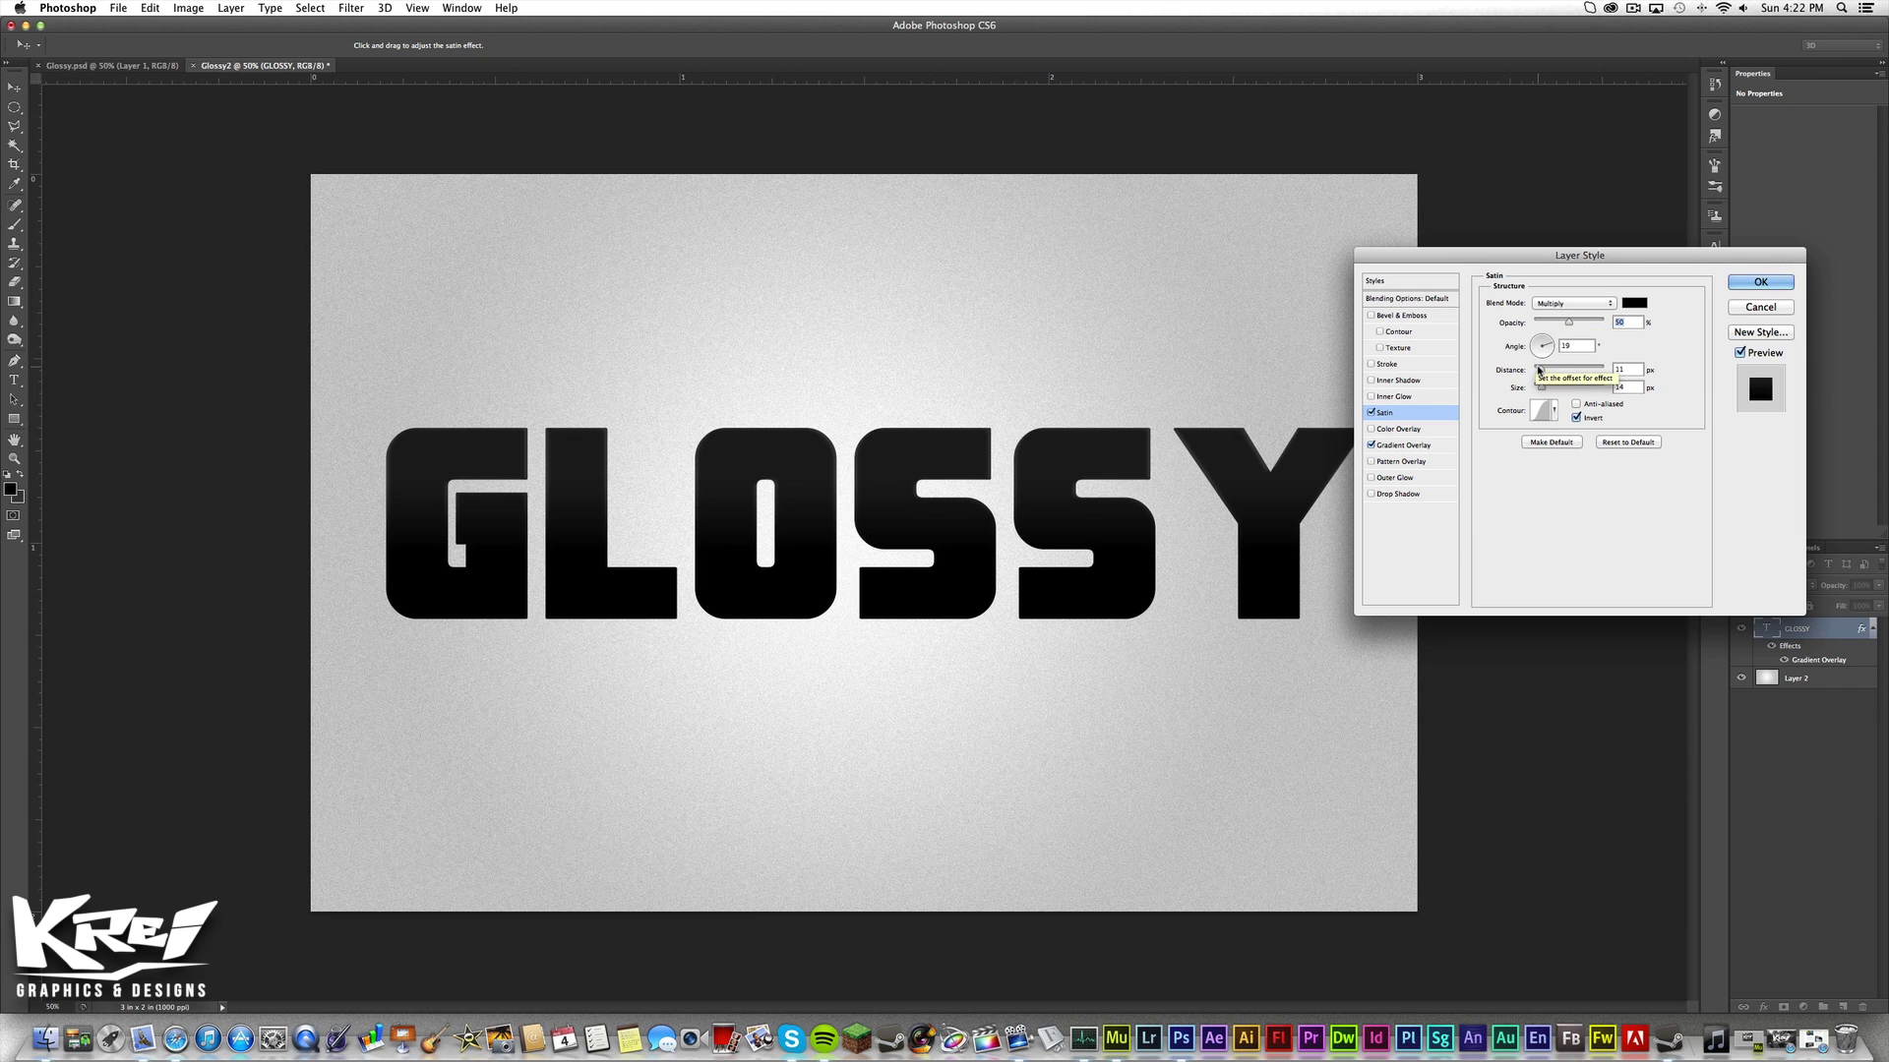
{"action": "left_click_drag", "start_coordinate": [1567, 322], "coordinate": [1646, 321]}
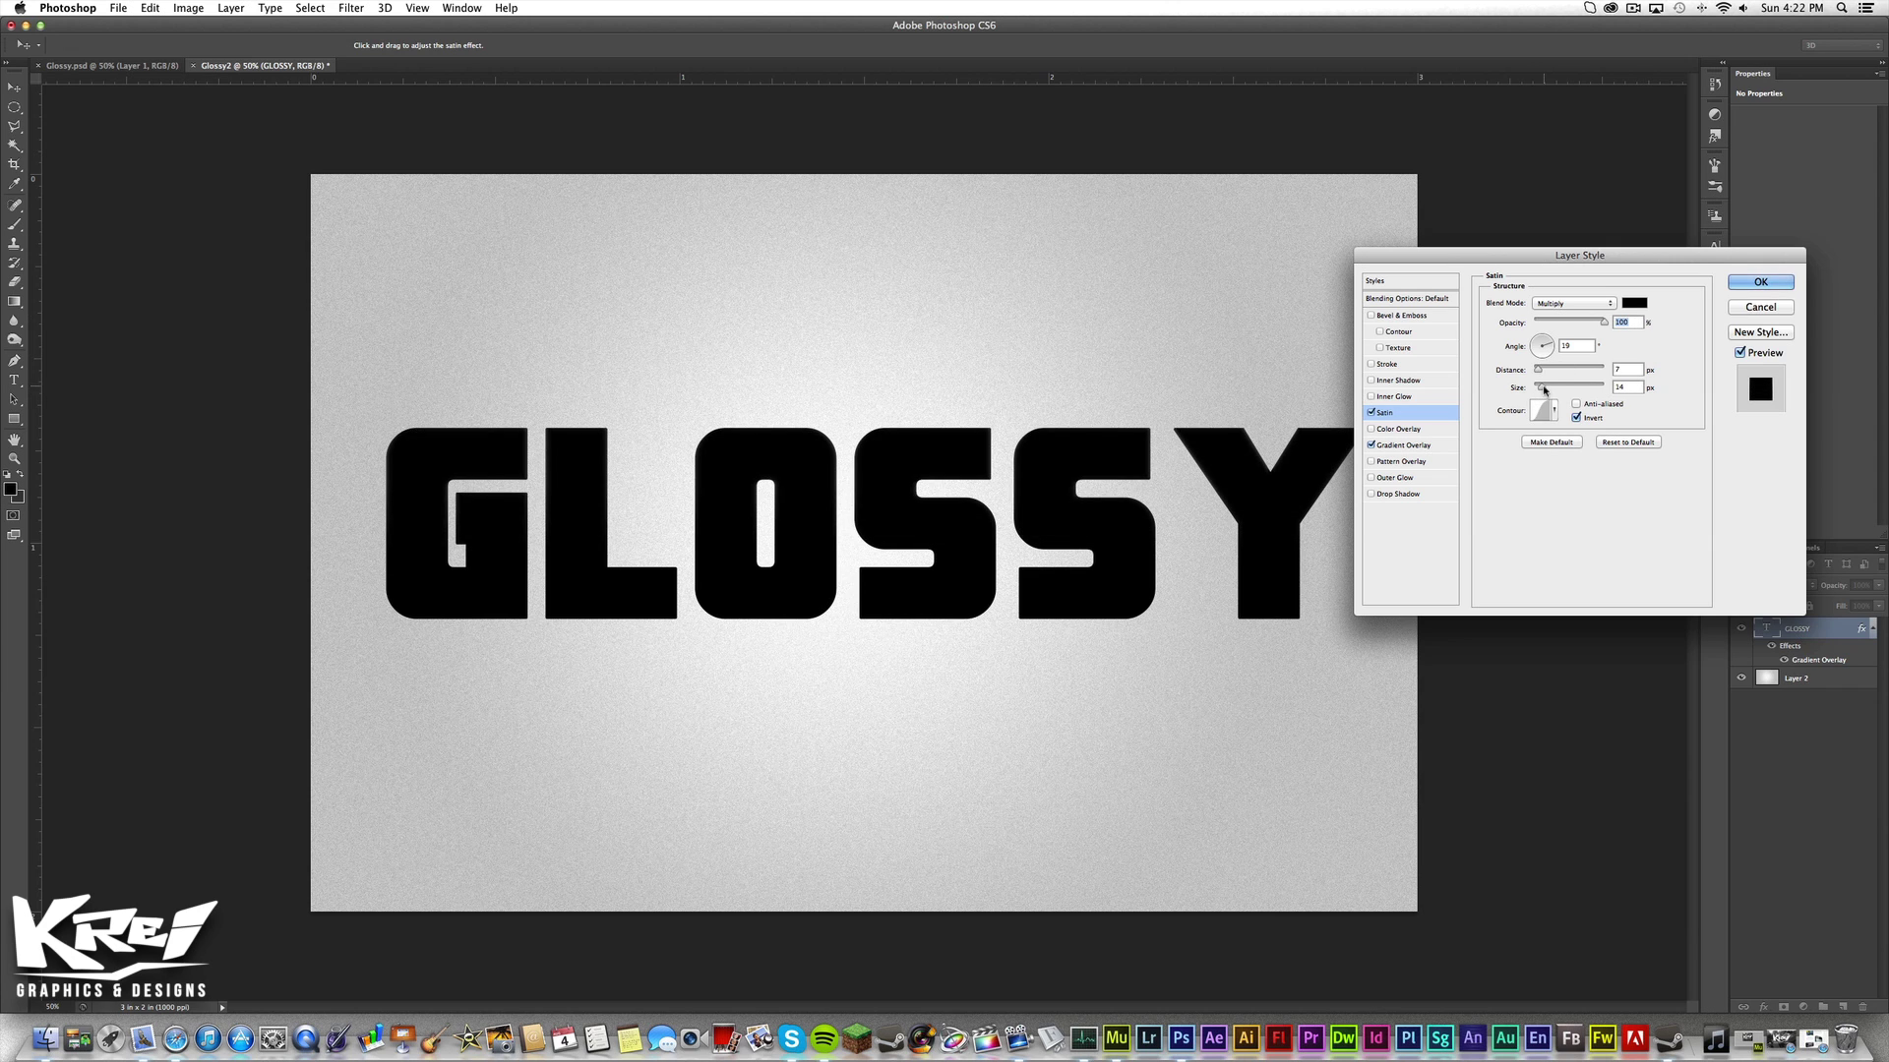
{"action": "left_click_drag", "start_coordinate": [1539, 388], "coordinate": [1529, 390]}
{"action": "left_click_drag", "start_coordinate": [1541, 372], "coordinate": [1543, 372]}
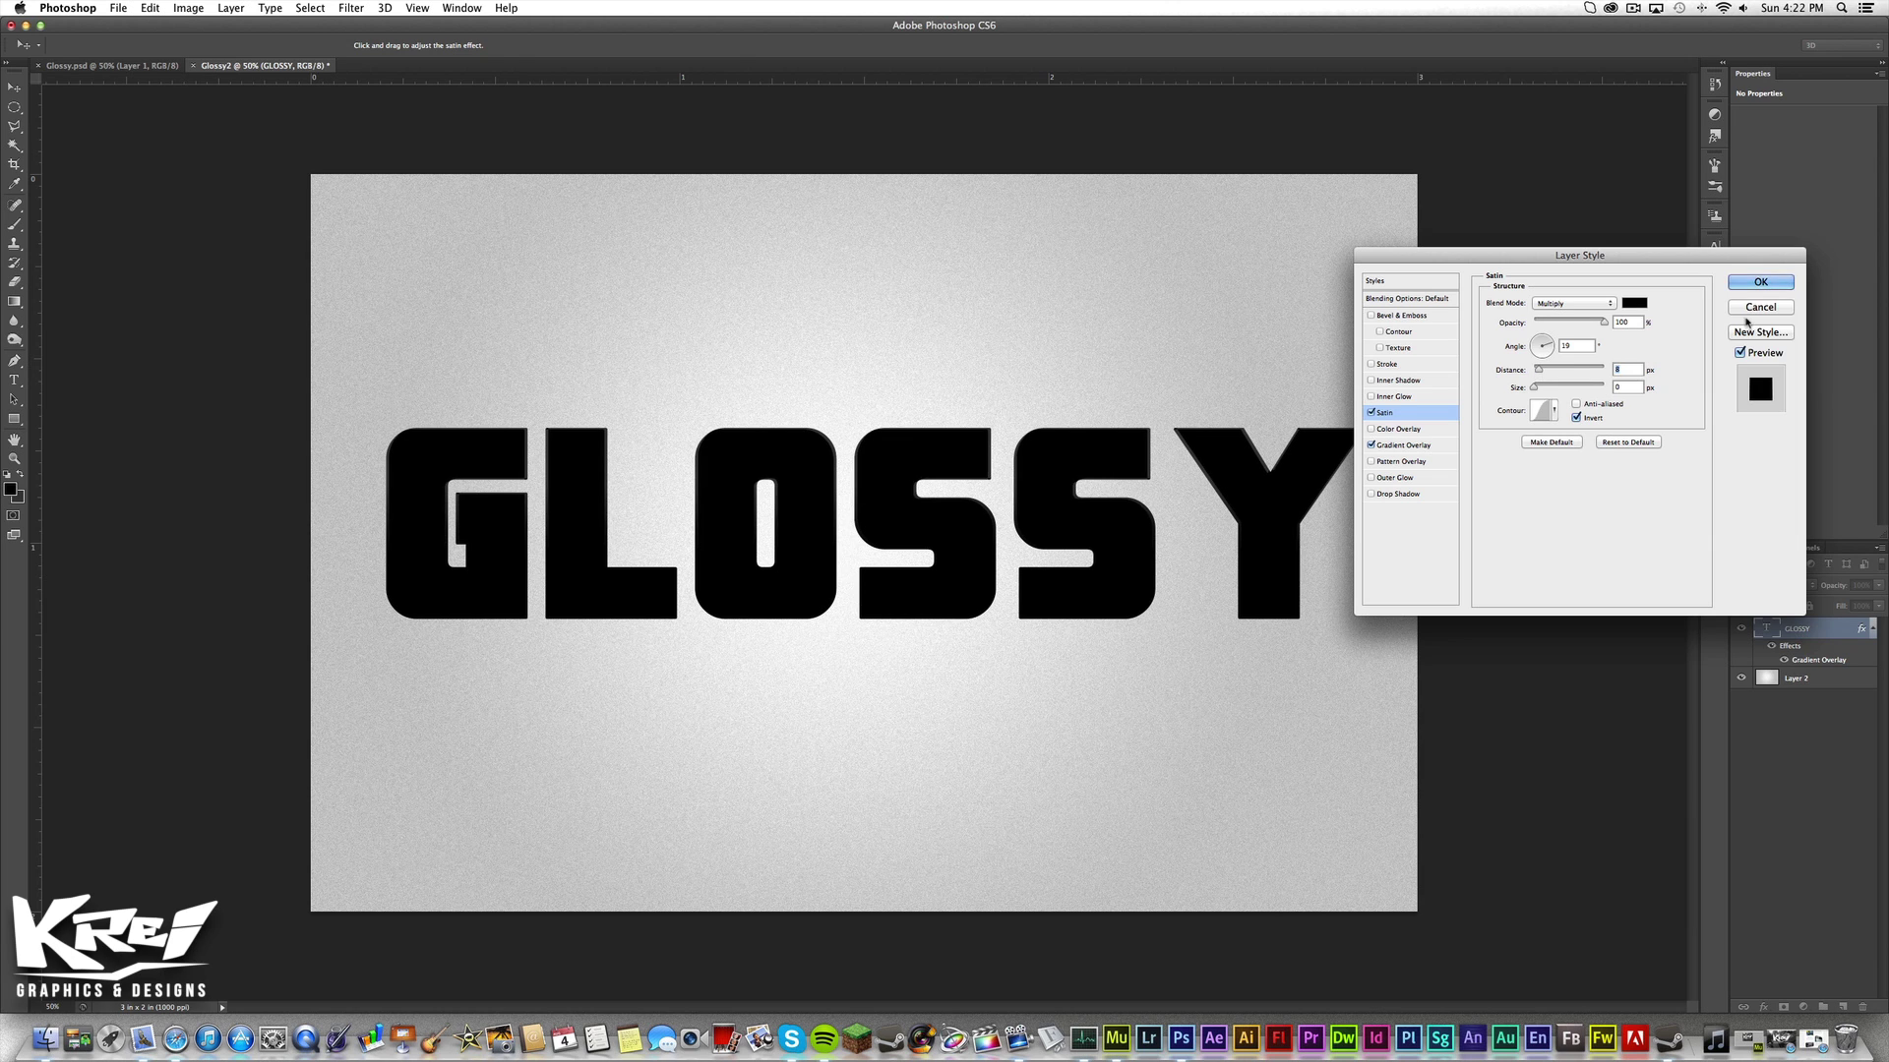
{"action": "left_click", "coordinate": [1760, 282]}
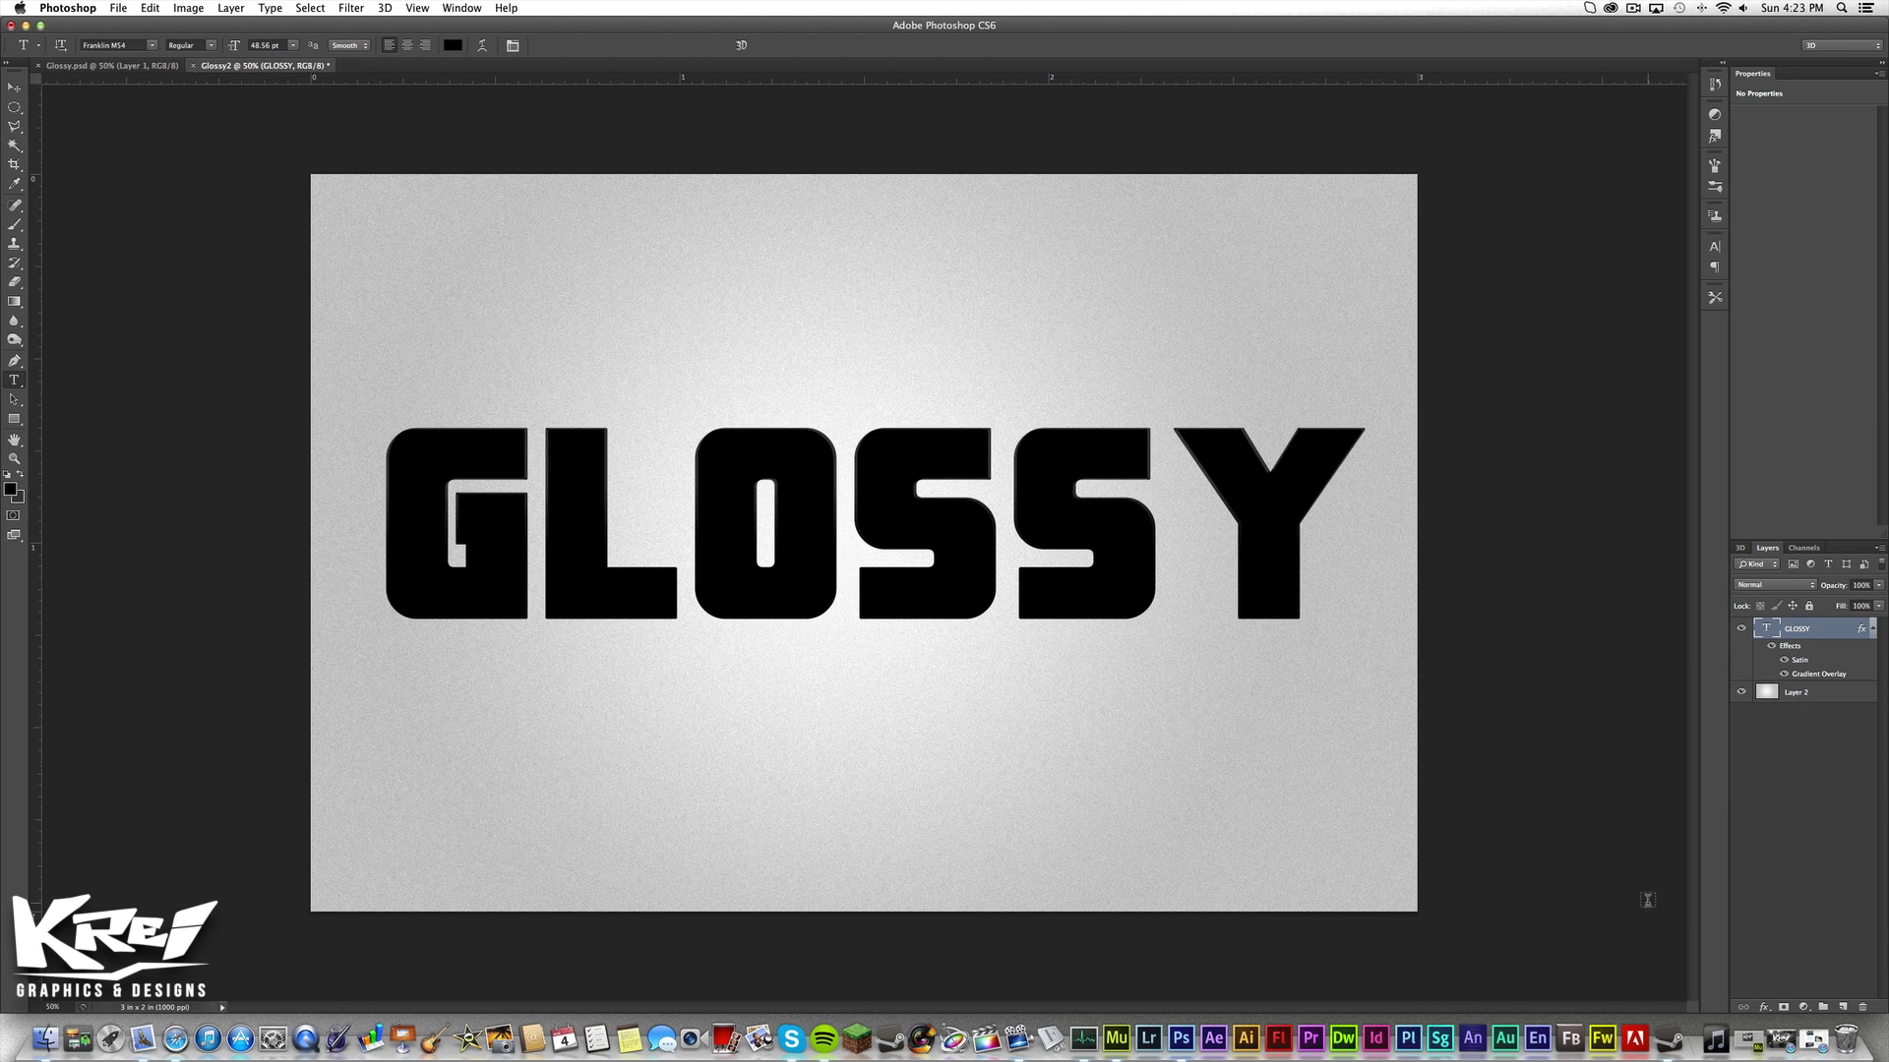
Add a new empty layer above GLOSSY.
{"action": "left_click", "coordinate": [1843, 1007]}
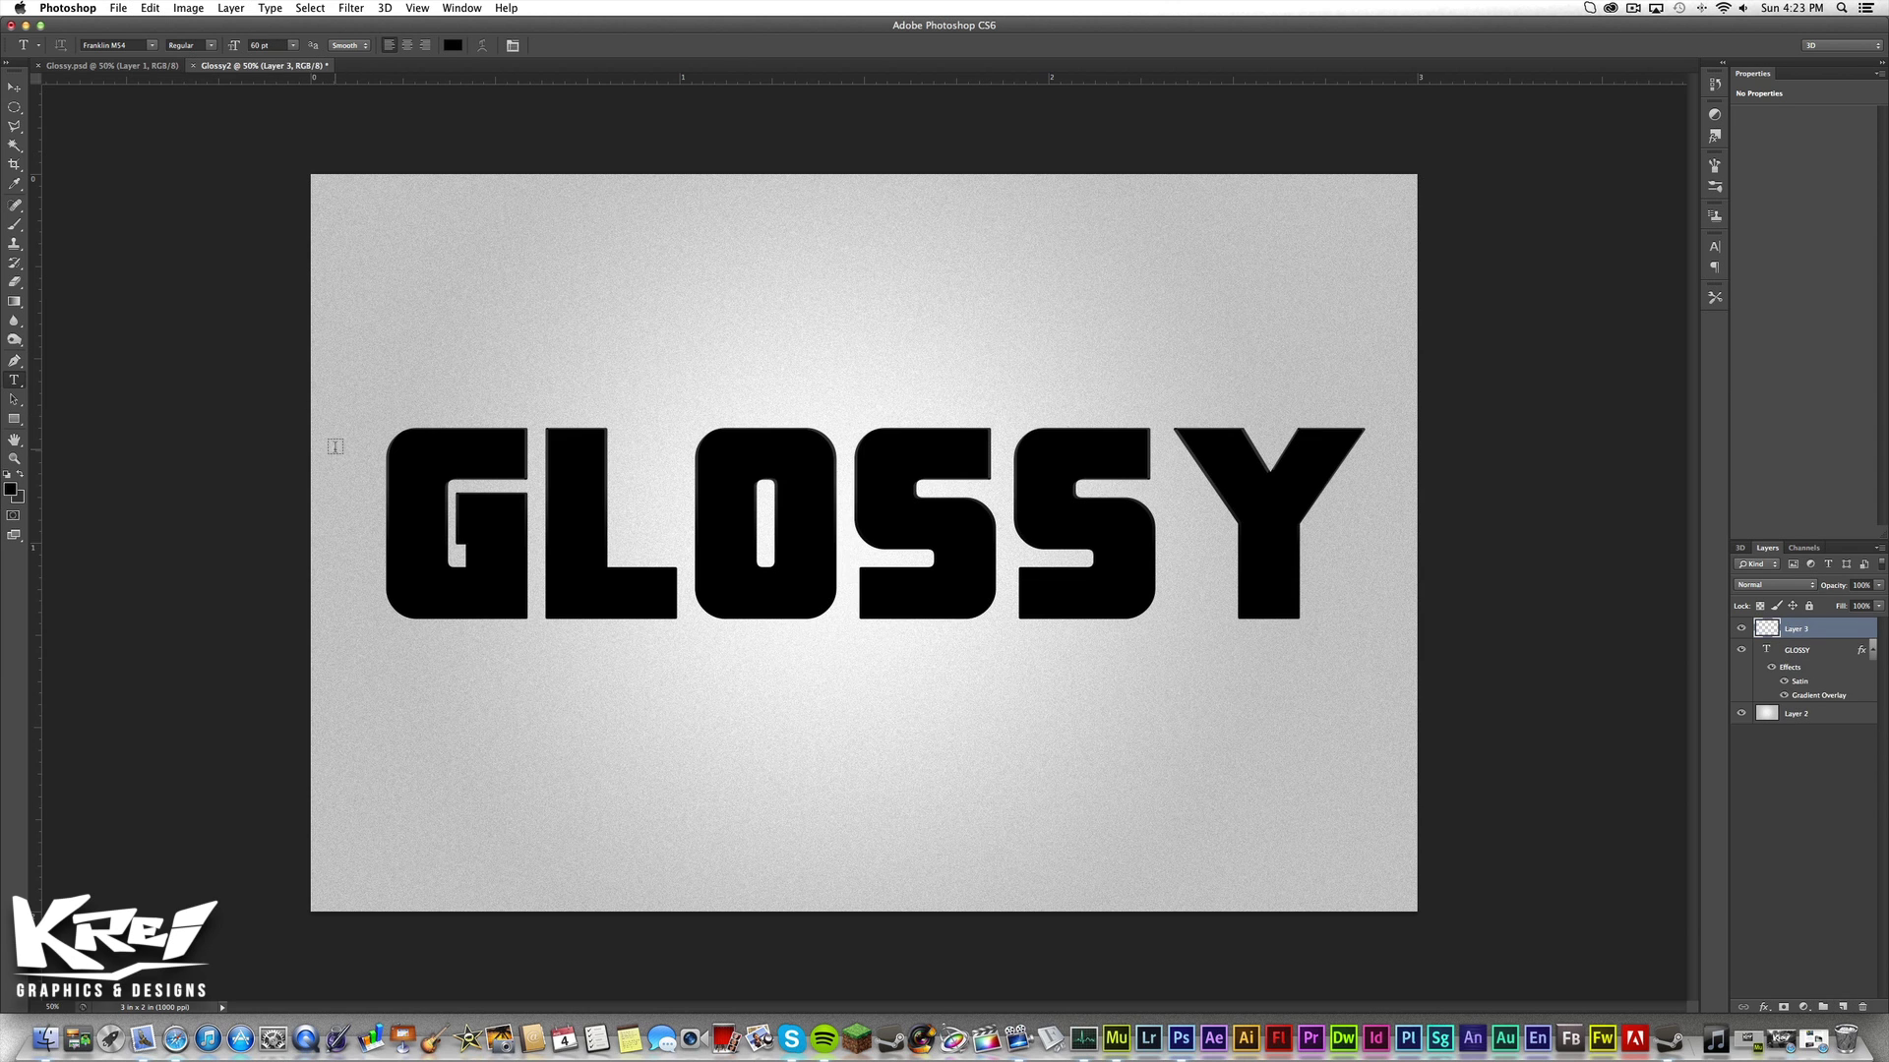
{"action": "left_click", "coordinate": [14, 108]}
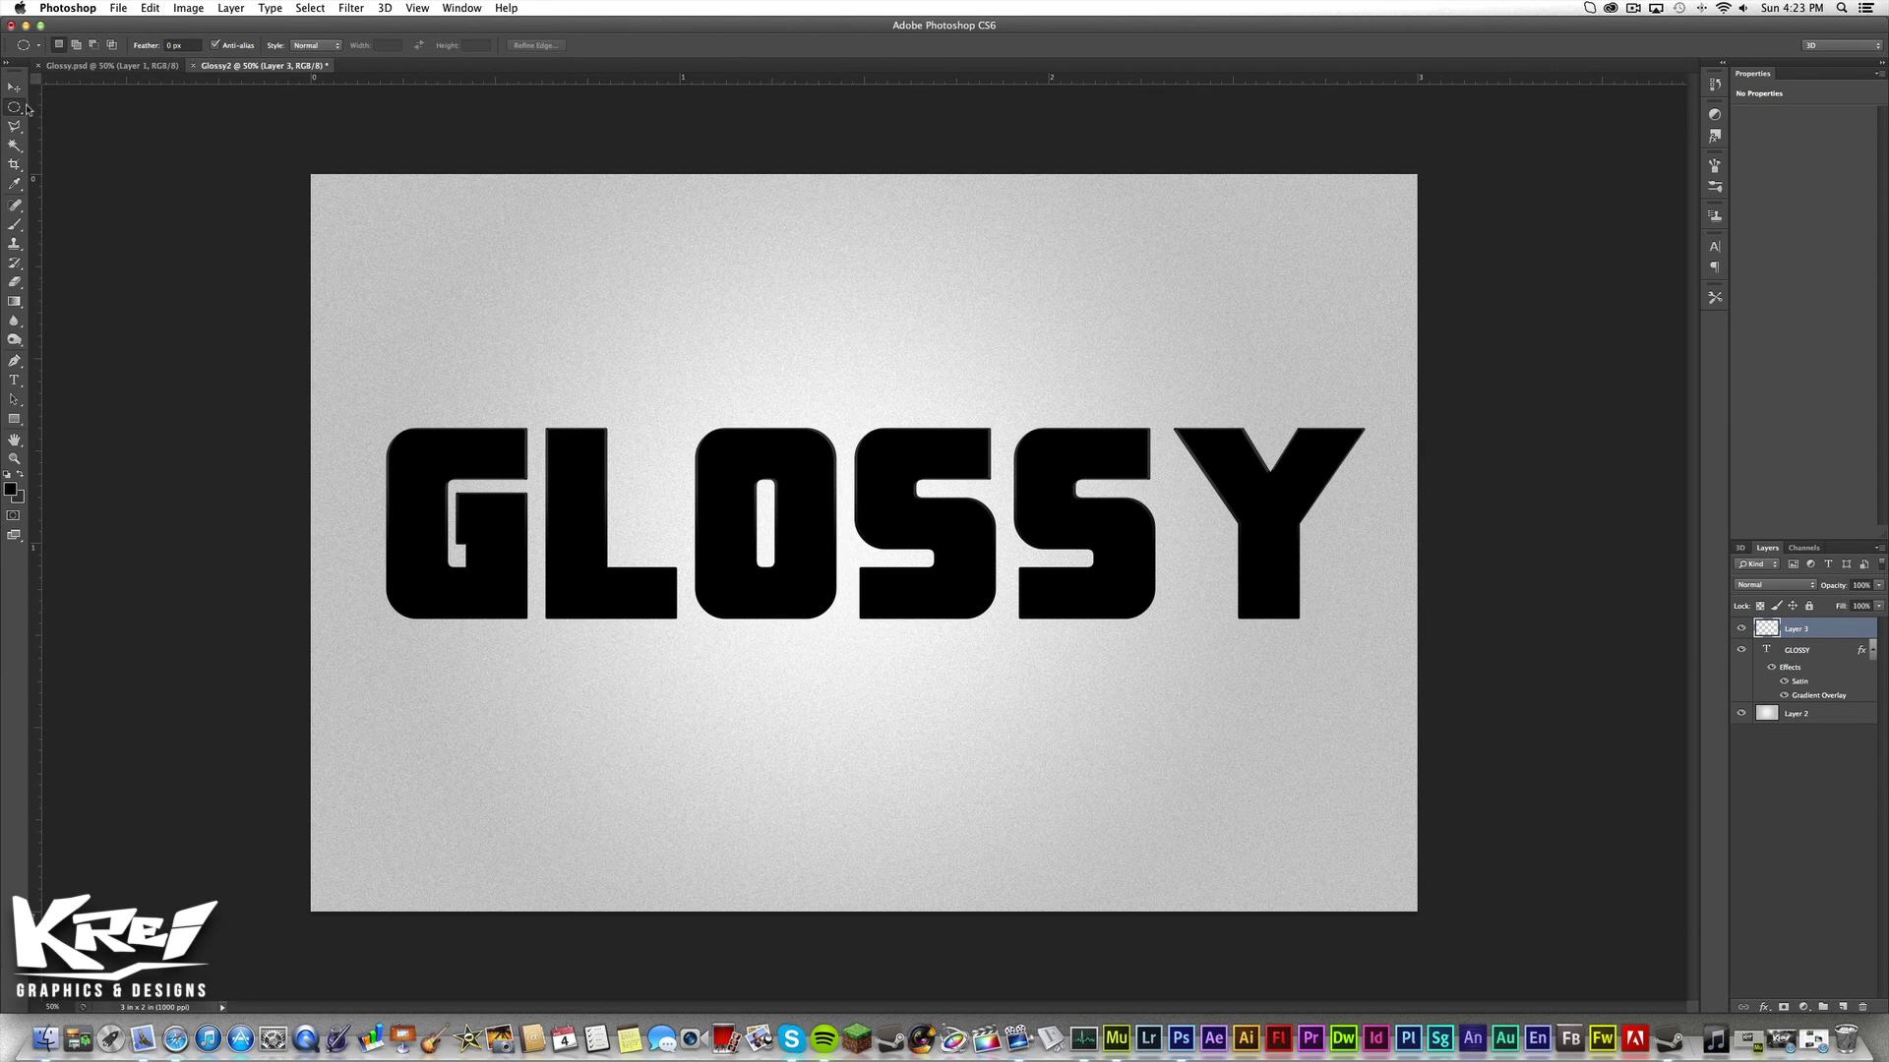
{"action": "left_click", "coordinate": [18, 109]}
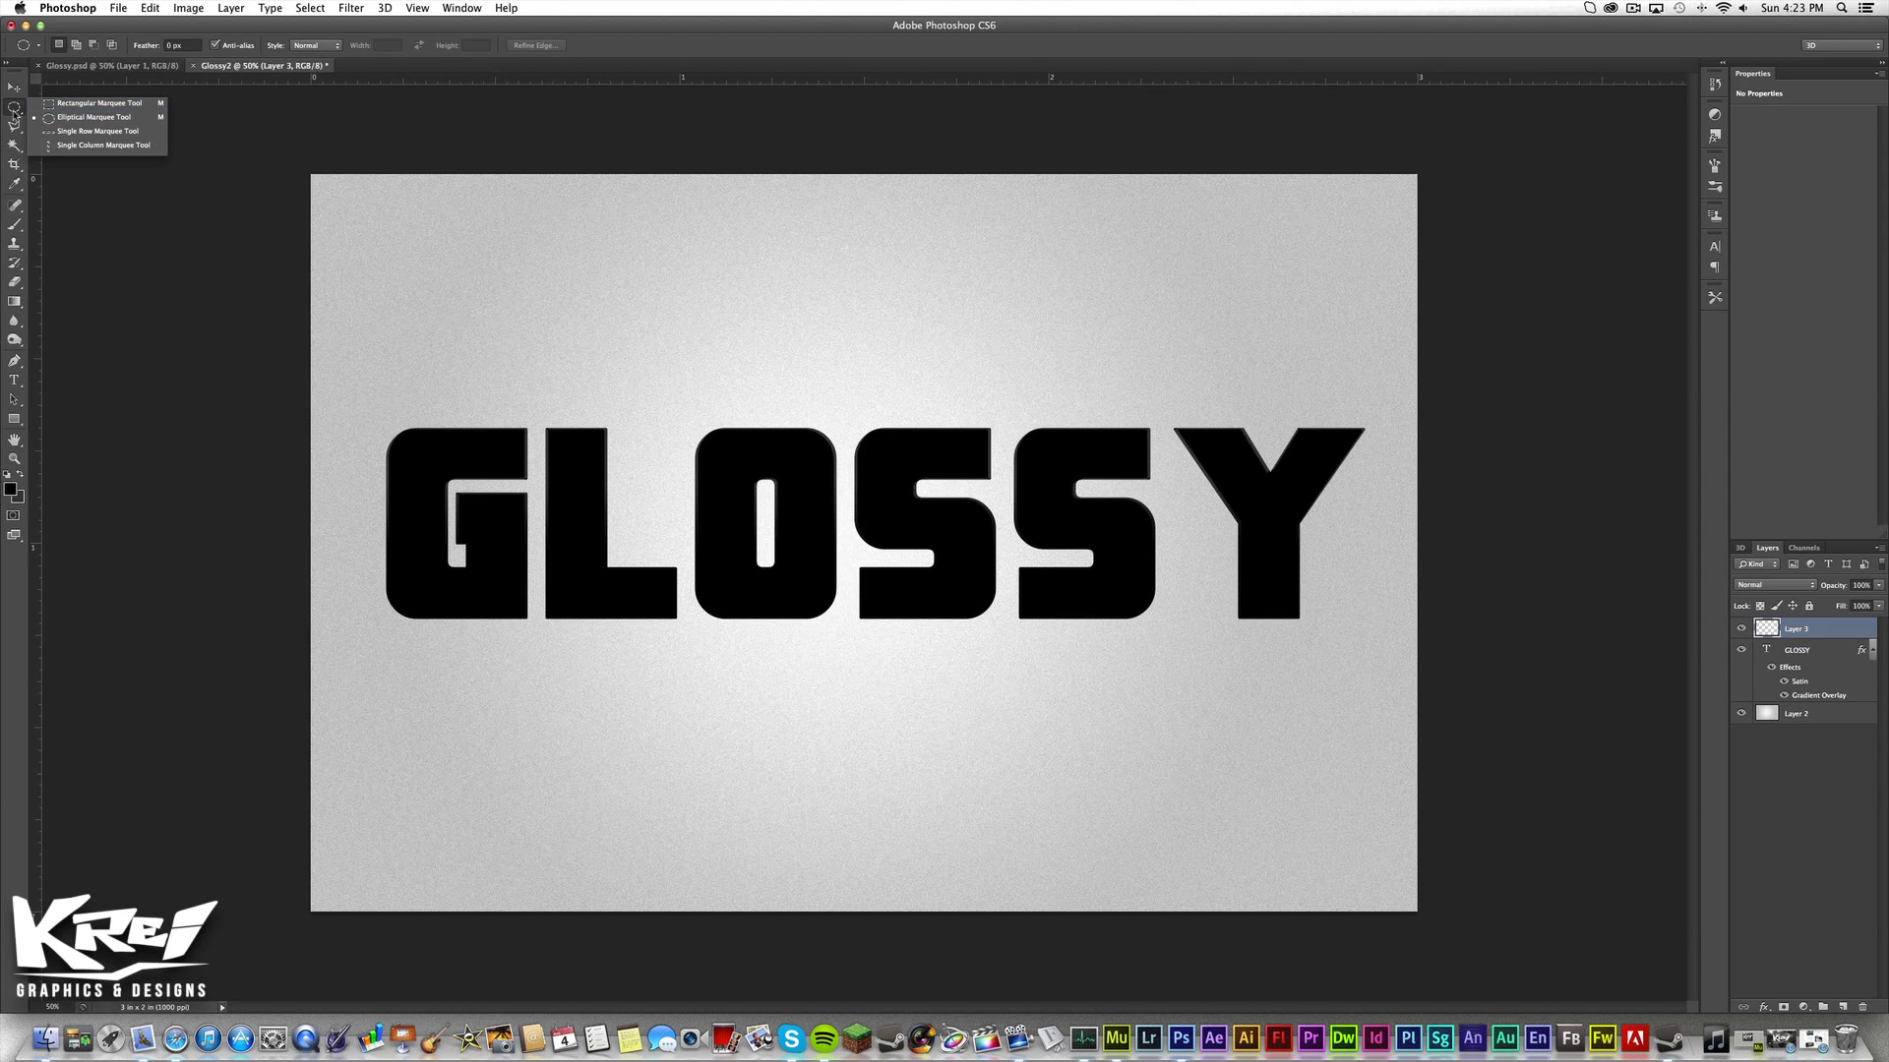
{"action": "left_click", "coordinate": [12, 112]}
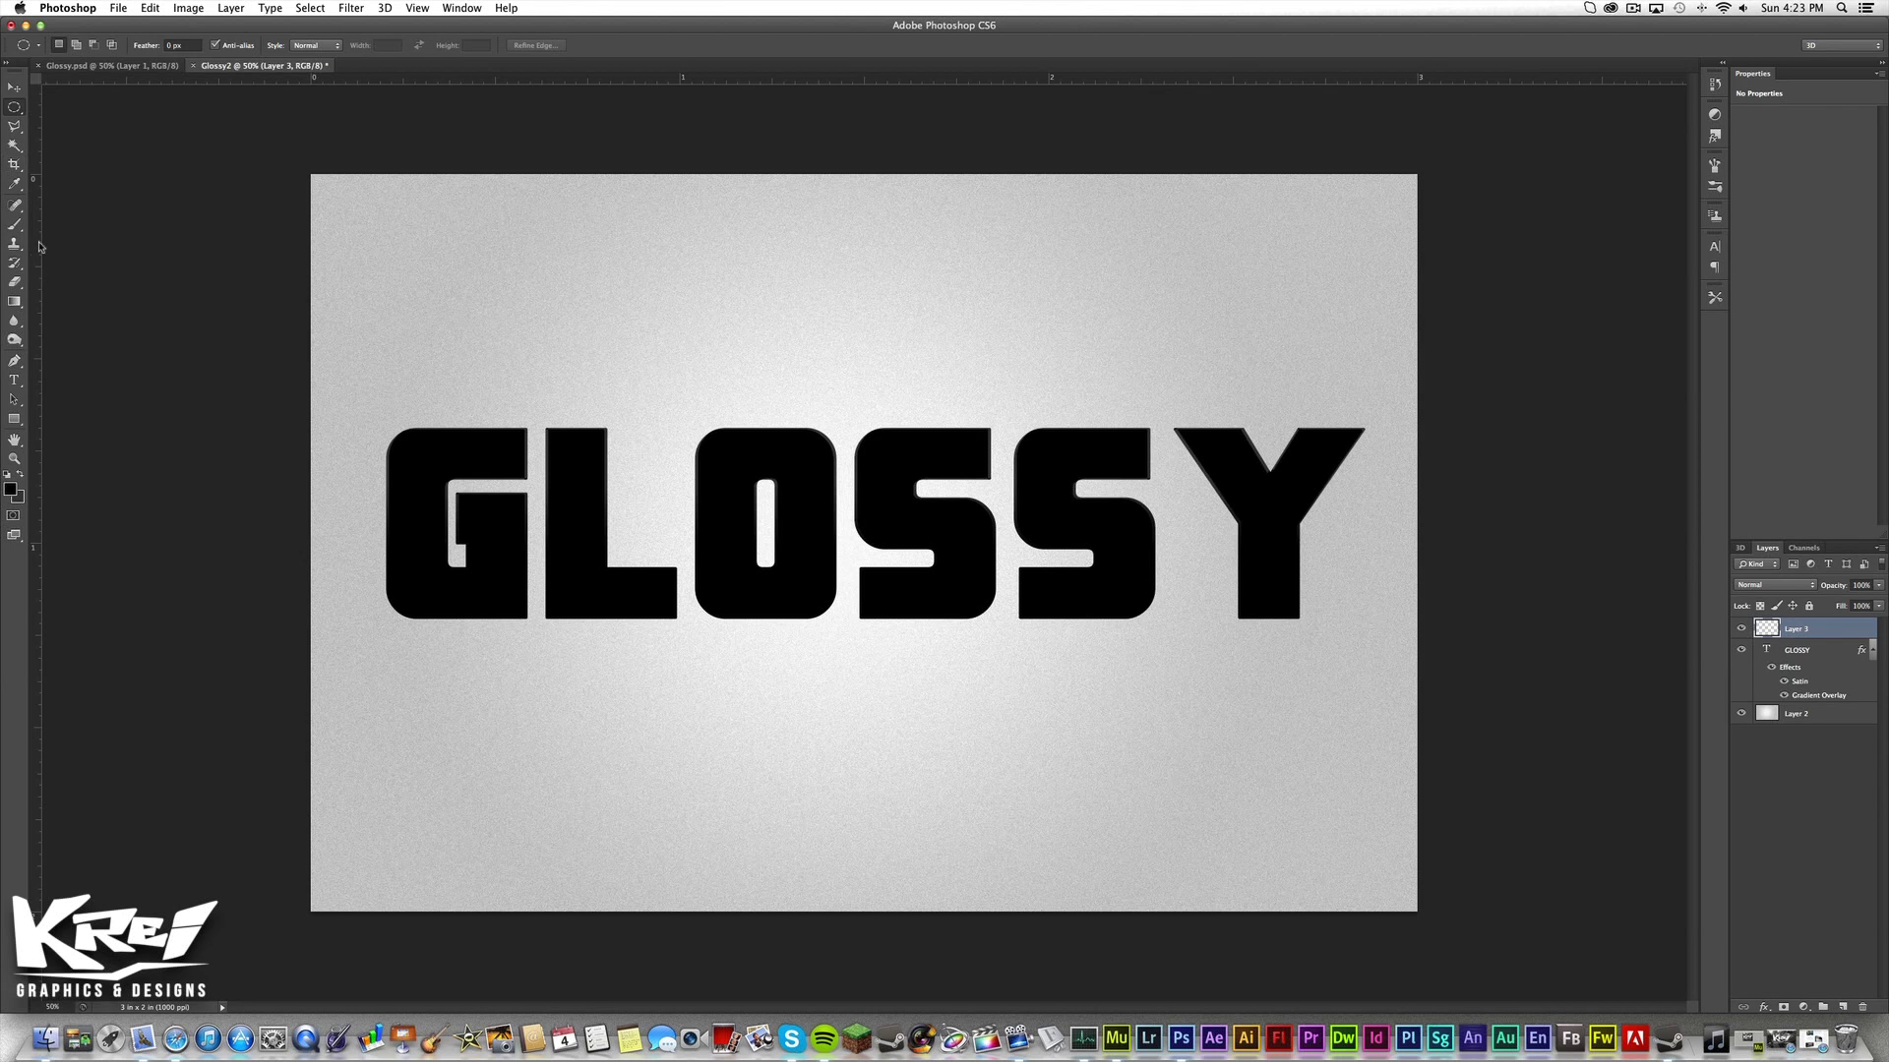
Draw a closed Pen path with a wavy bottom edge over the top half of GLOSSY.
{"action": "key", "text": "p"}
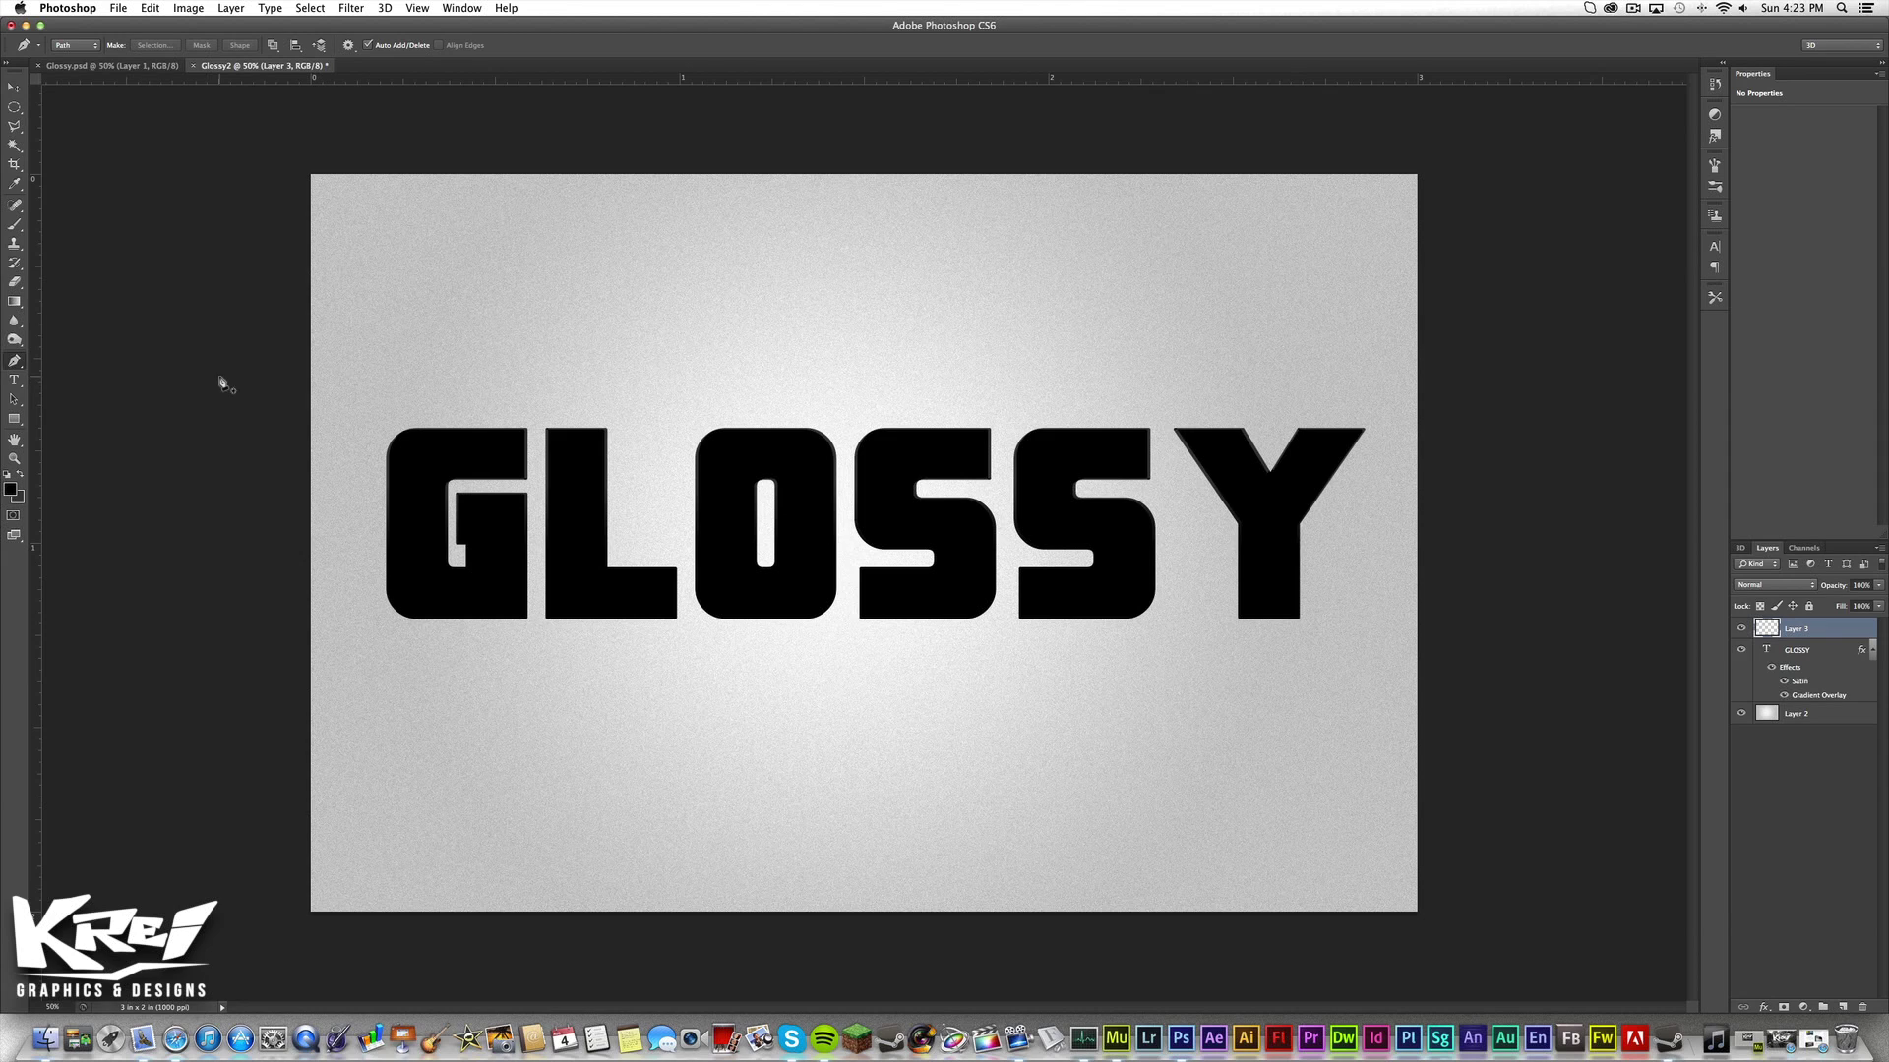
{"action": "left_click", "coordinate": [356, 467]}
{"action": "left_click_drag", "start_coordinate": [572, 557], "coordinate": [685, 556]}
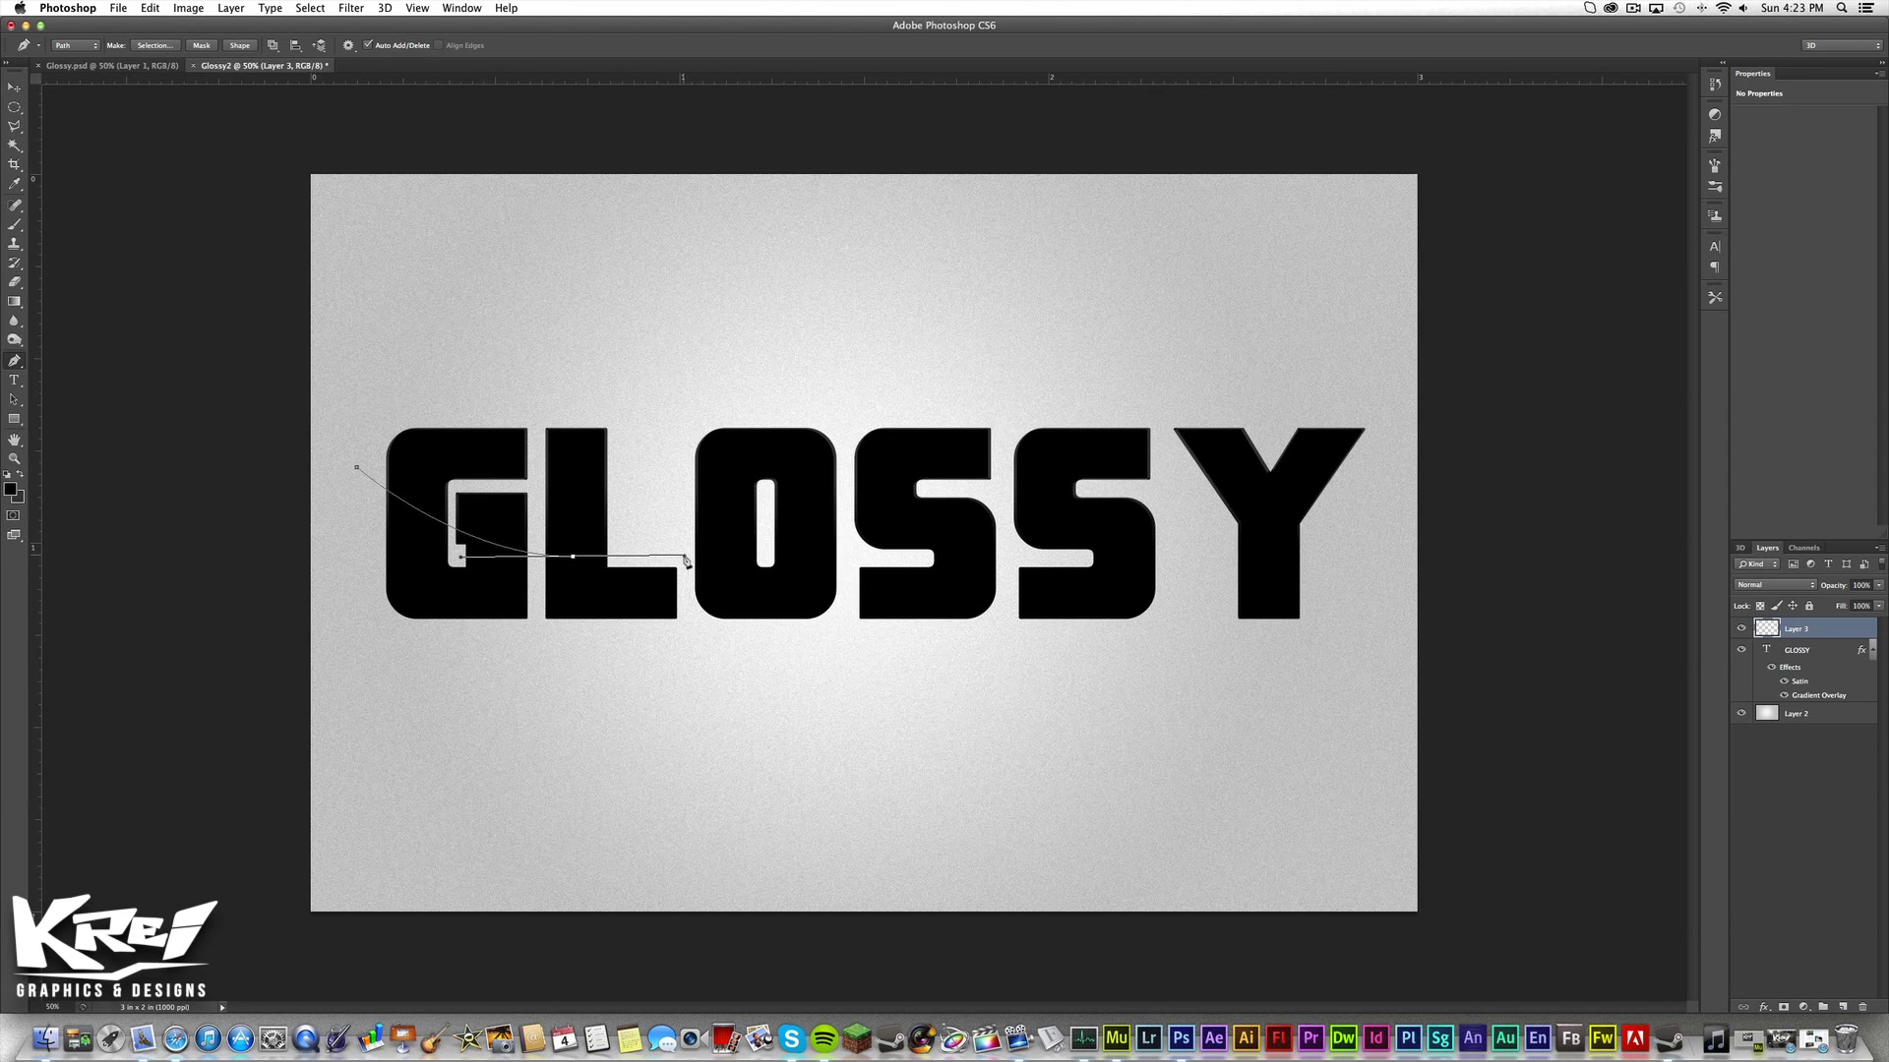
{"action": "left_click_drag", "start_coordinate": [864, 497], "coordinate": [954, 492]}
{"action": "left_click_drag", "start_coordinate": [1142, 541], "coordinate": [1337, 529]}
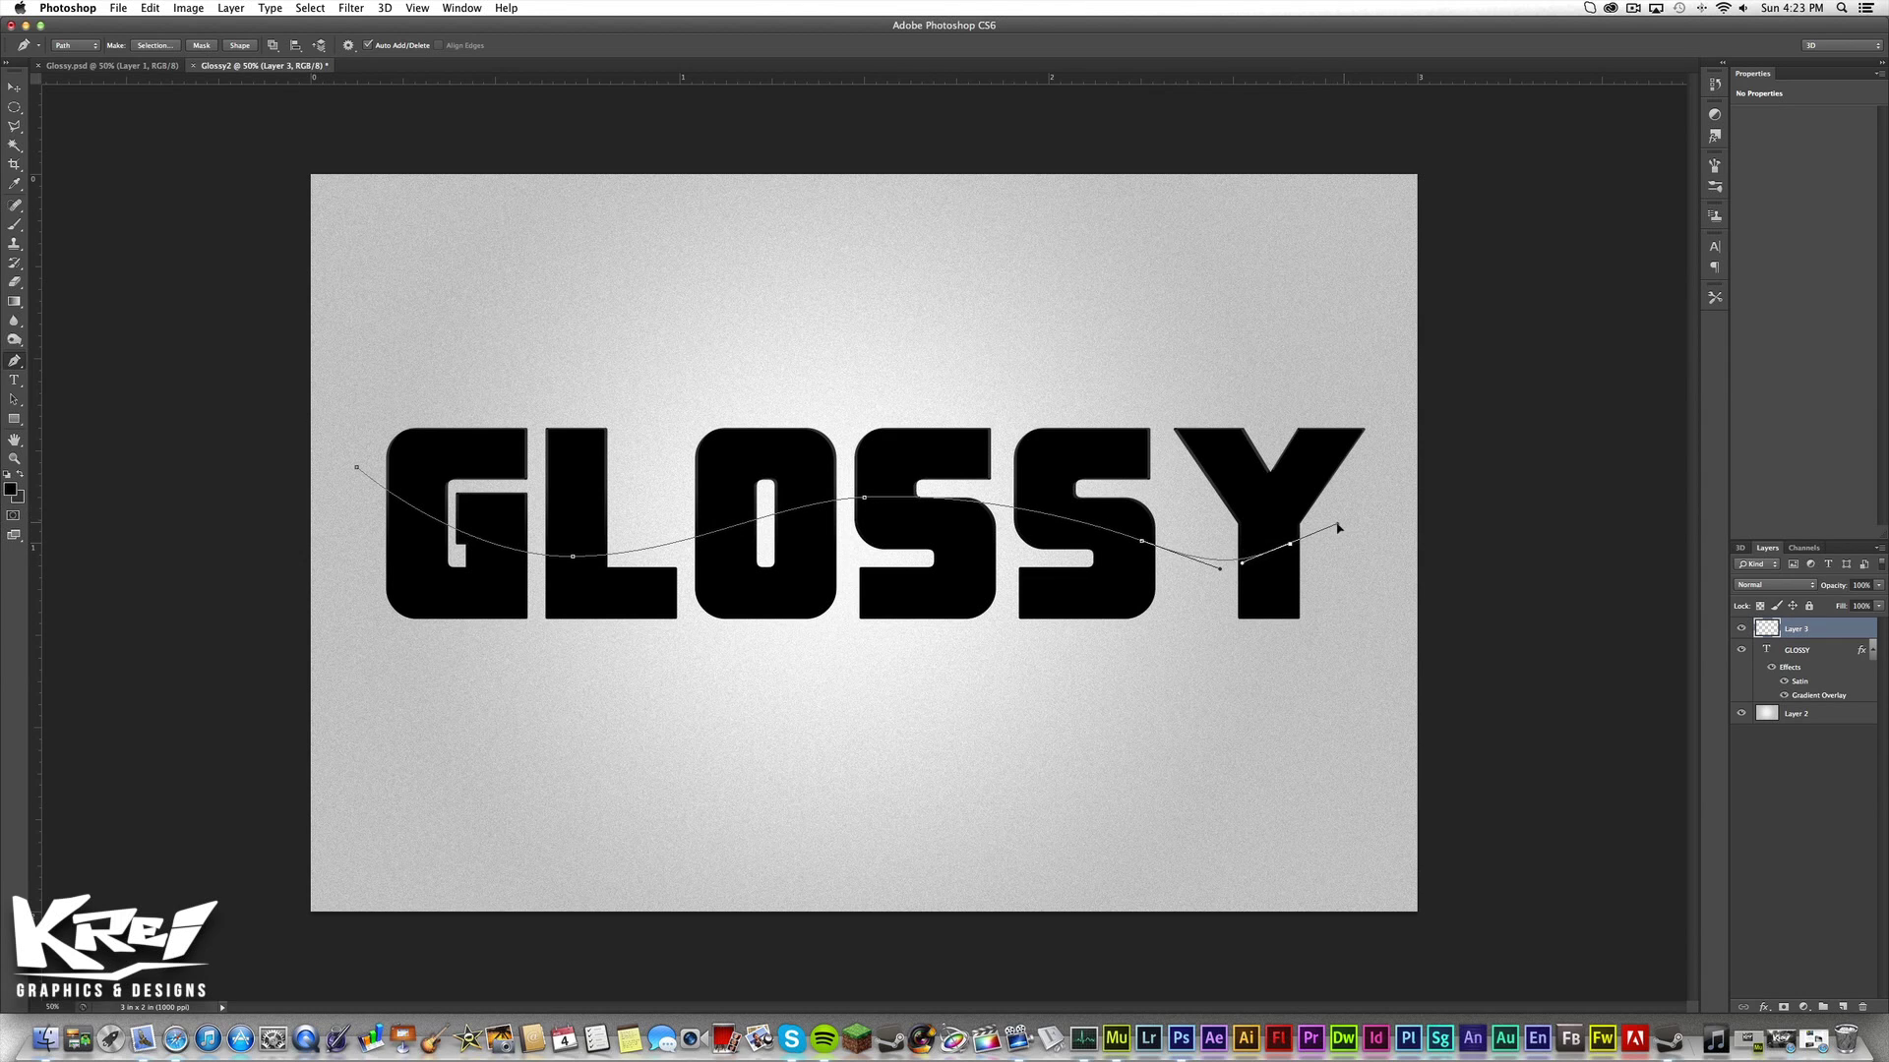
{"action": "left_click", "coordinate": [1394, 486]}
{"action": "left_click", "coordinate": [1381, 376]}
{"action": "left_click", "coordinate": [996, 333]}
{"action": "left_click", "coordinate": [510, 336]}
{"action": "left_click", "coordinate": [362, 401]}
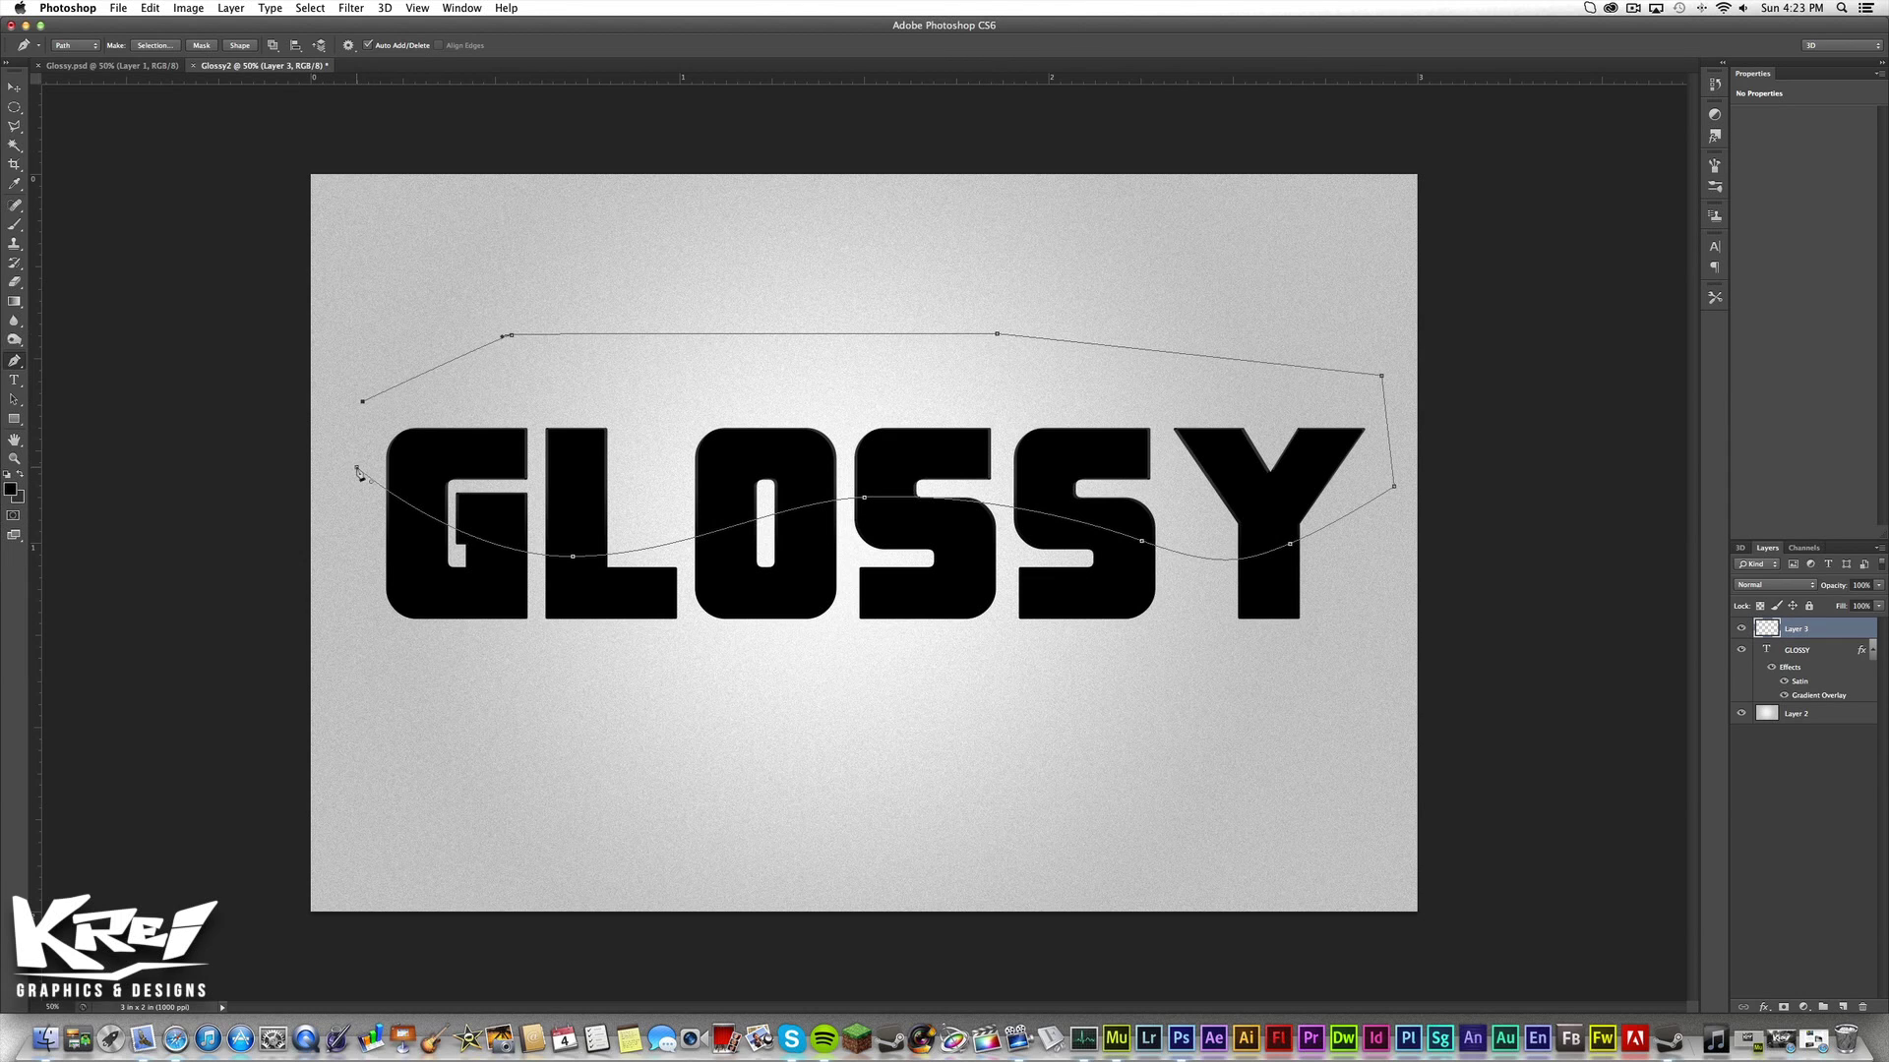
{"action": "left_click", "coordinate": [357, 468]}
Fill the path with white, then deselect.
{"action": "right_click", "coordinate": [944, 421]}
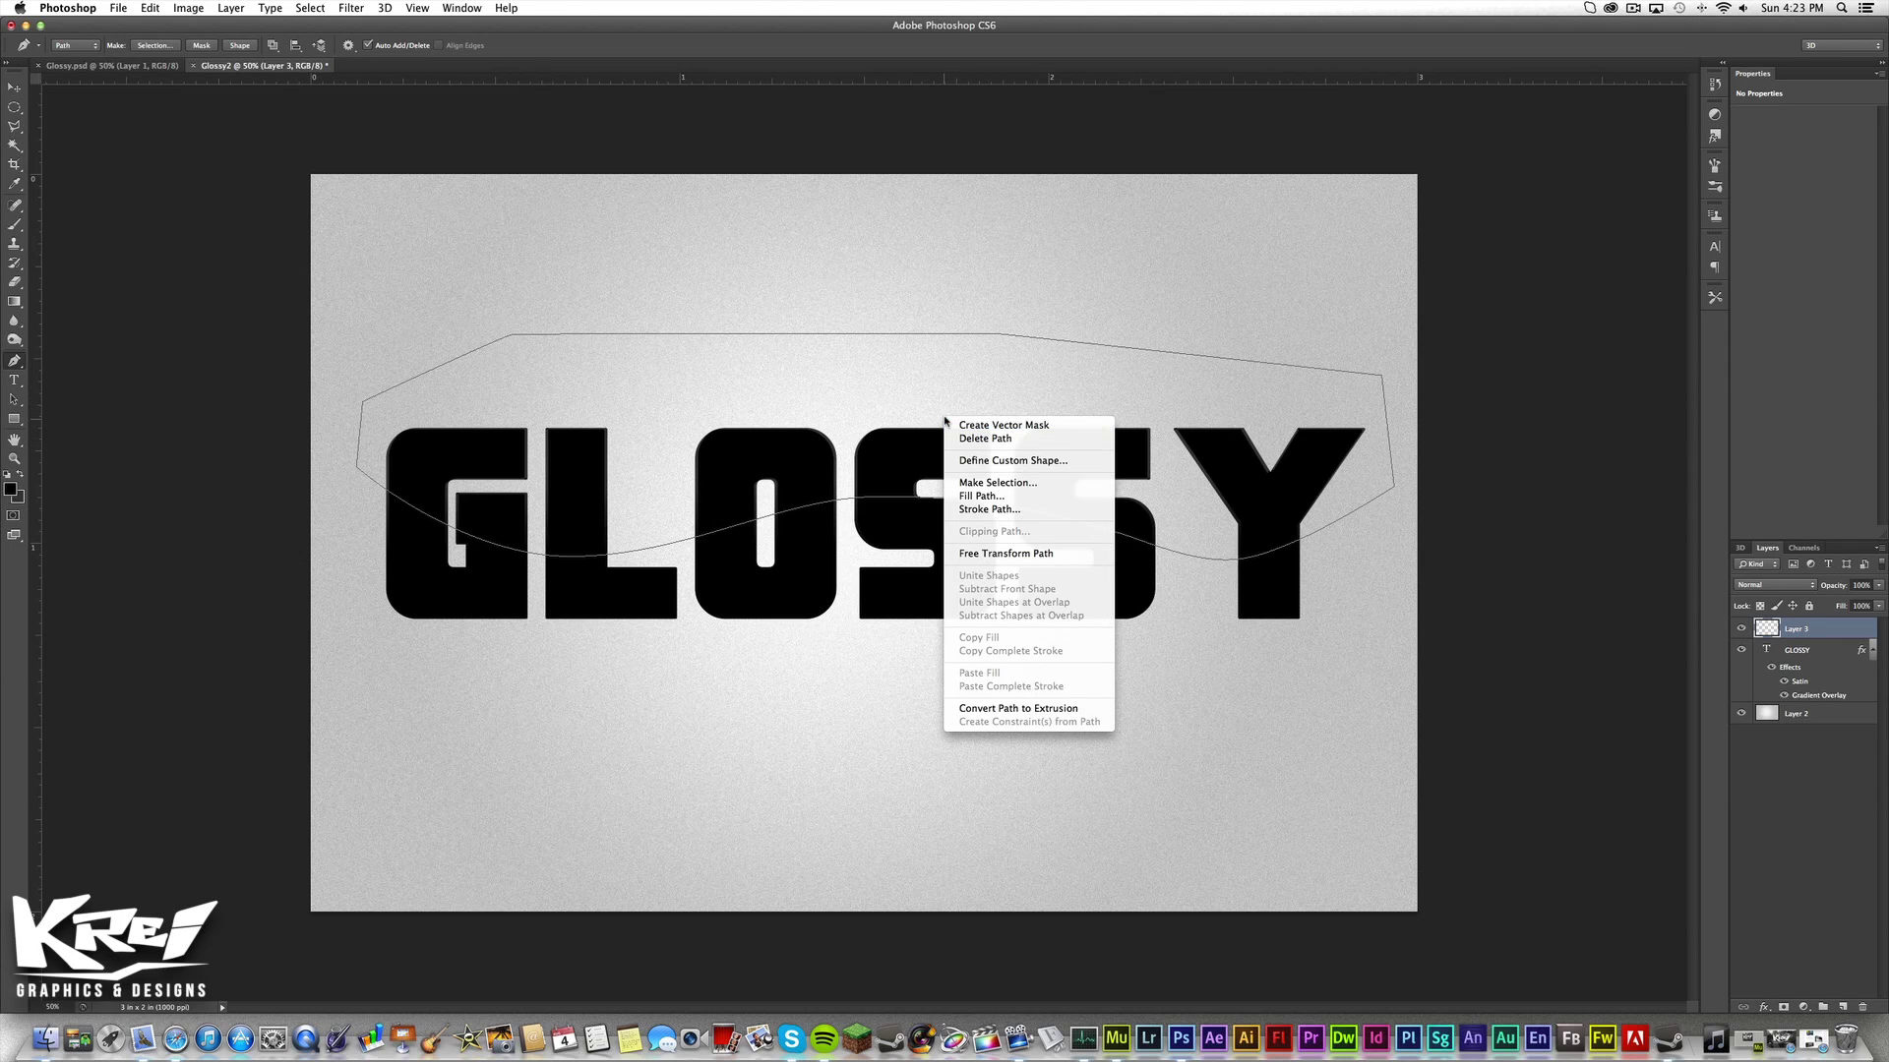
{"action": "left_click", "coordinate": [1039, 495]}
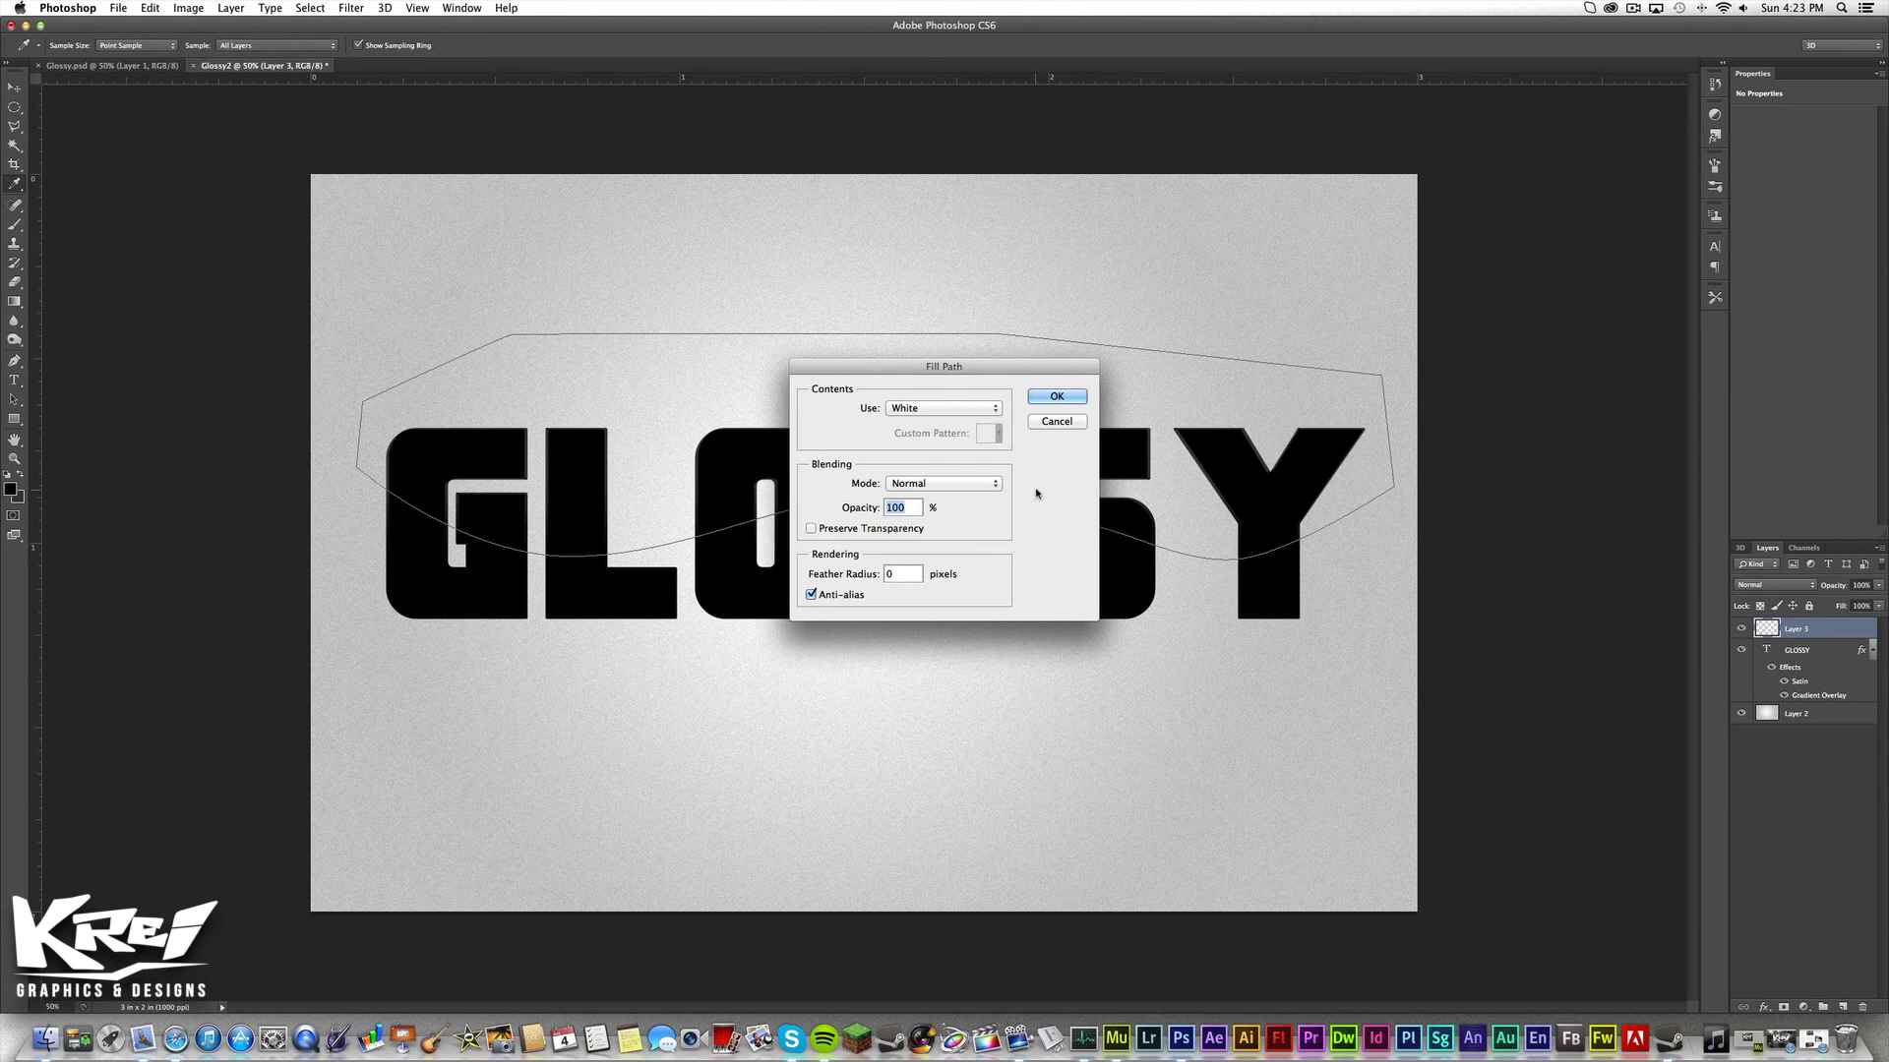
{"action": "left_click", "coordinate": [1079, 402]}
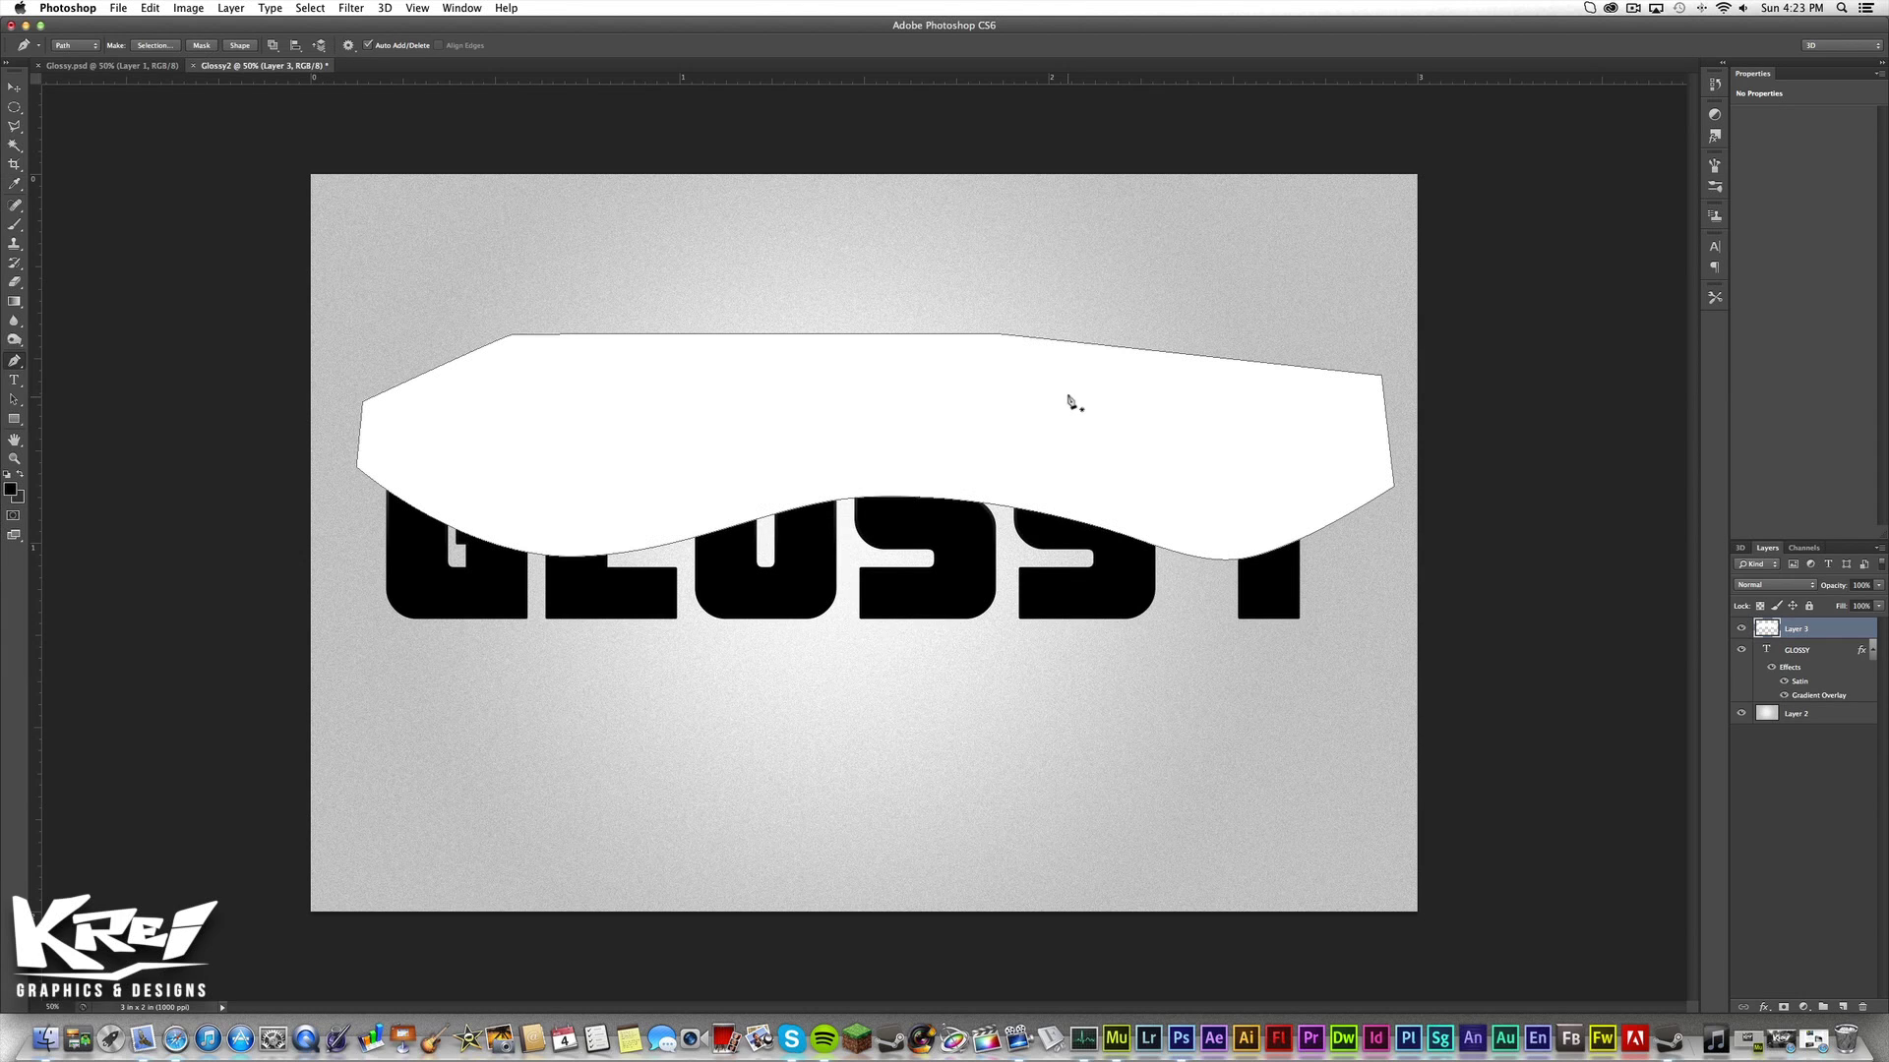
{"action": "left_click", "coordinate": [14, 145]}
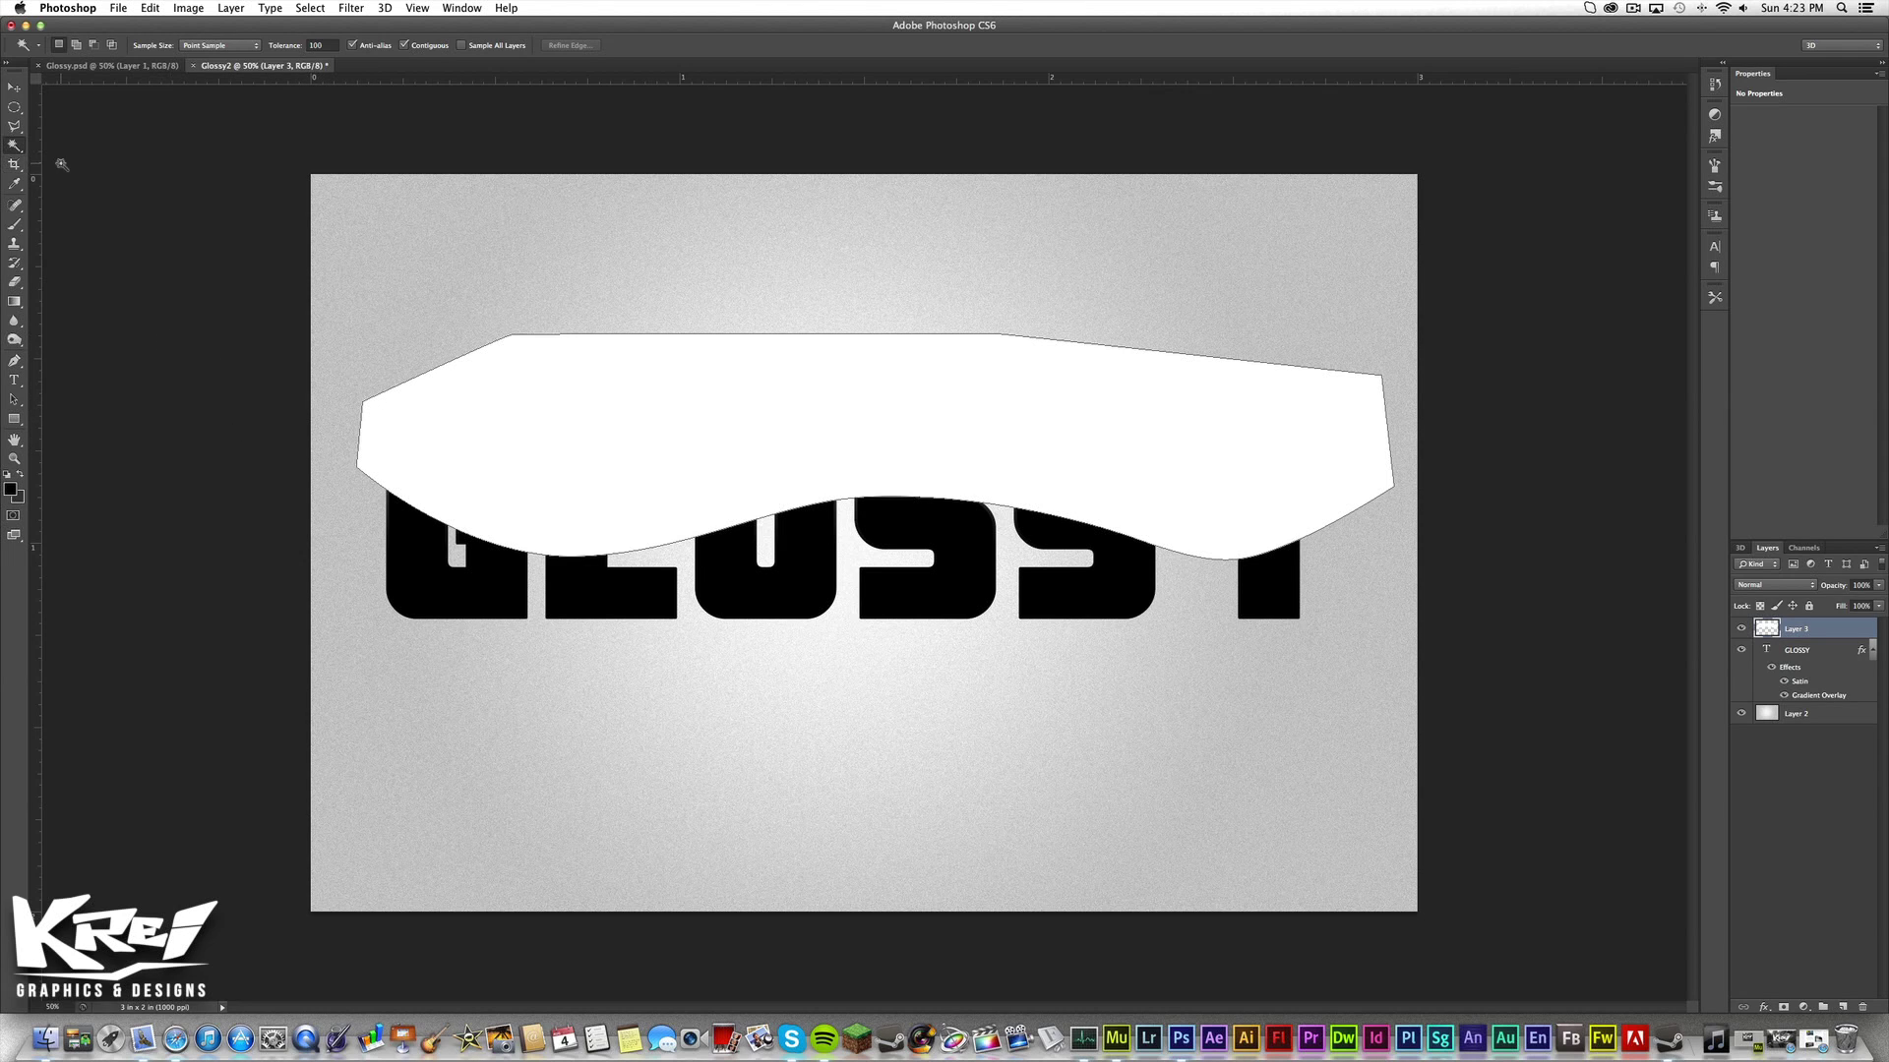
{"action": "left_click", "coordinate": [413, 380]}
{"action": "key", "text": "super+d"}
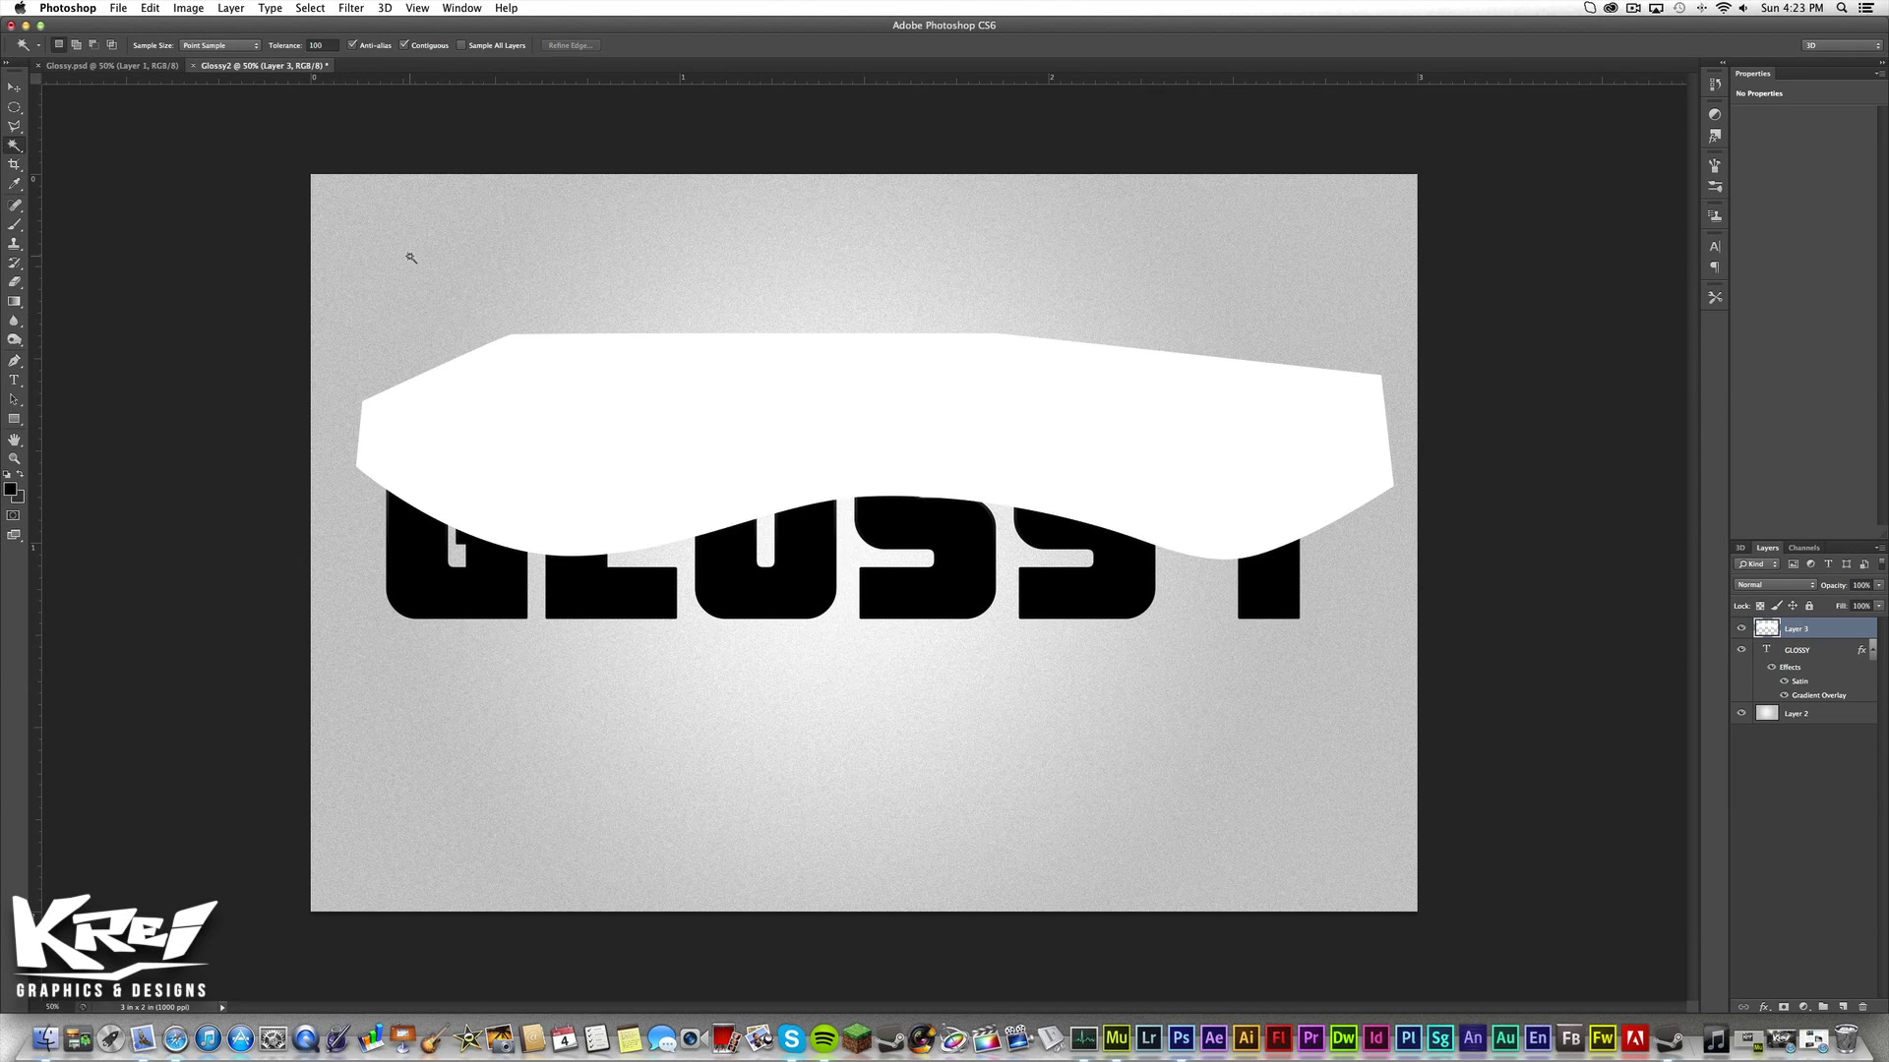
Rasterize the GLOSSY type layer and its layer styles.
{"action": "left_click", "coordinate": [1829, 653]}
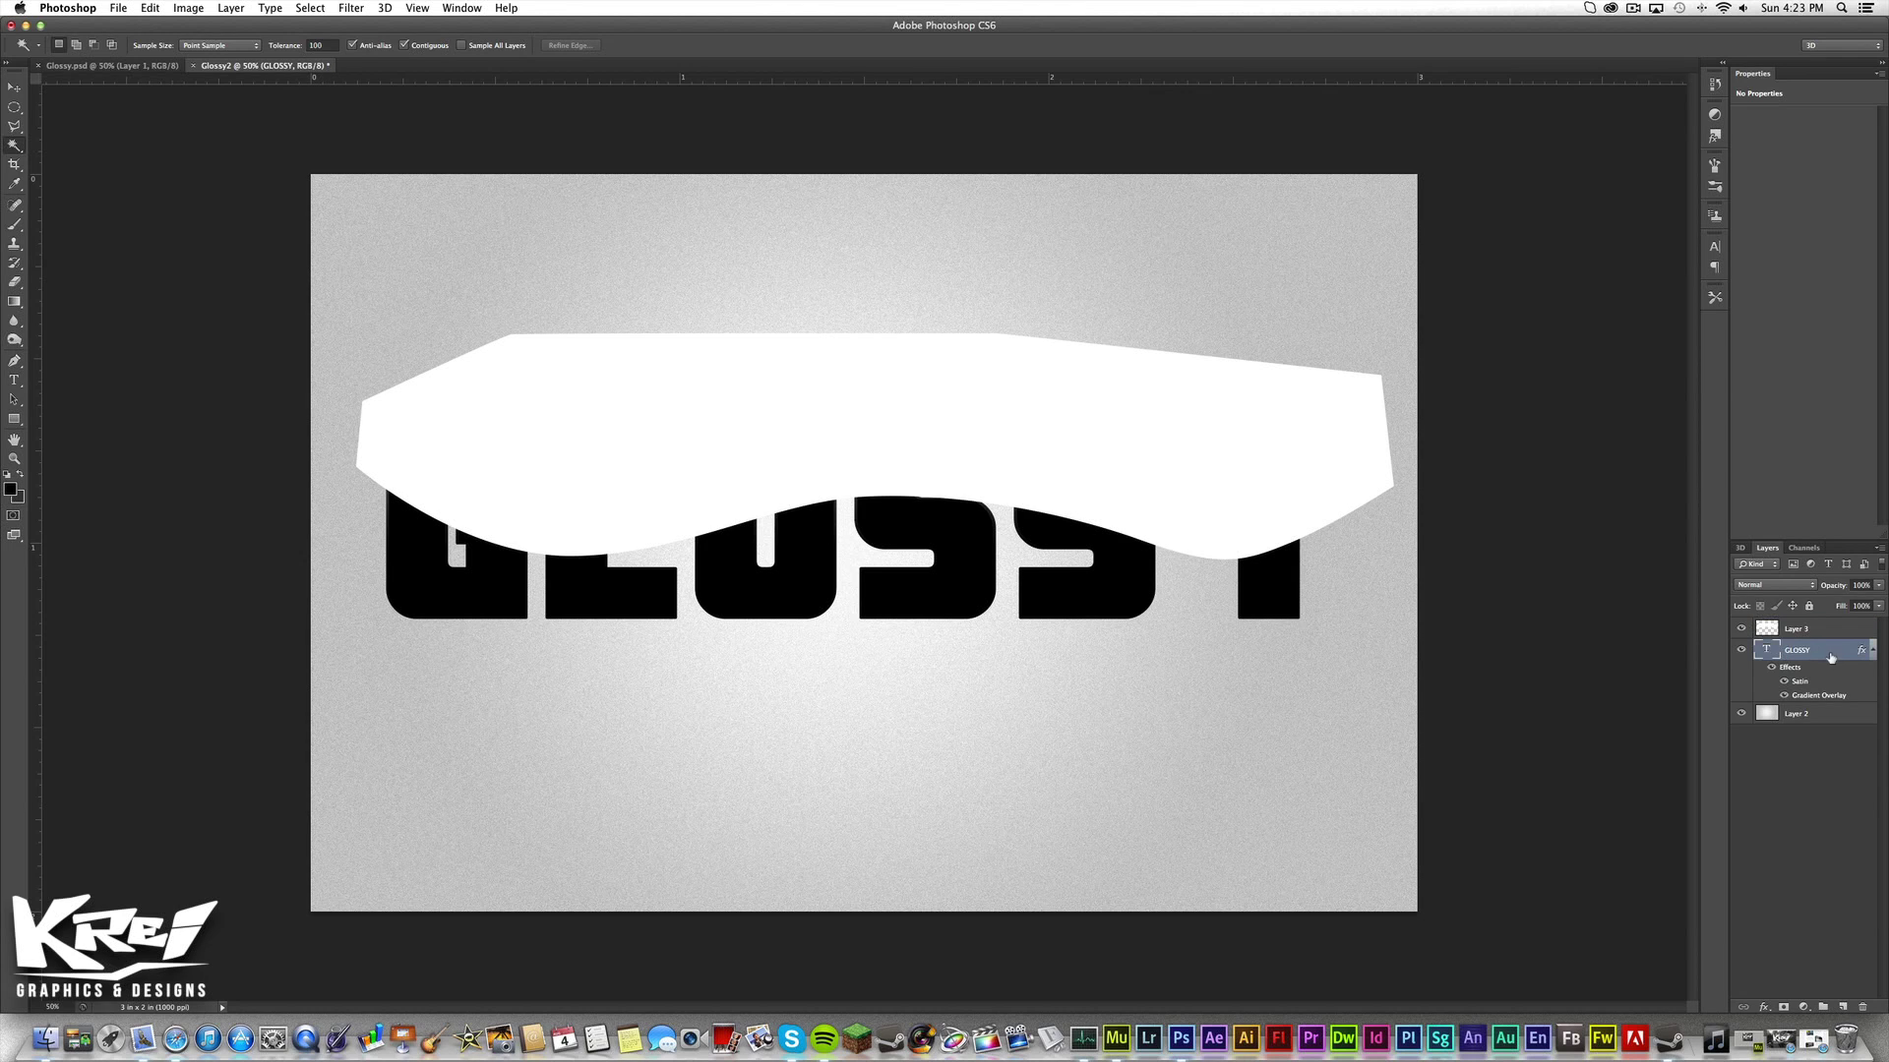
{"action": "right_click", "coordinate": [1822, 650]}
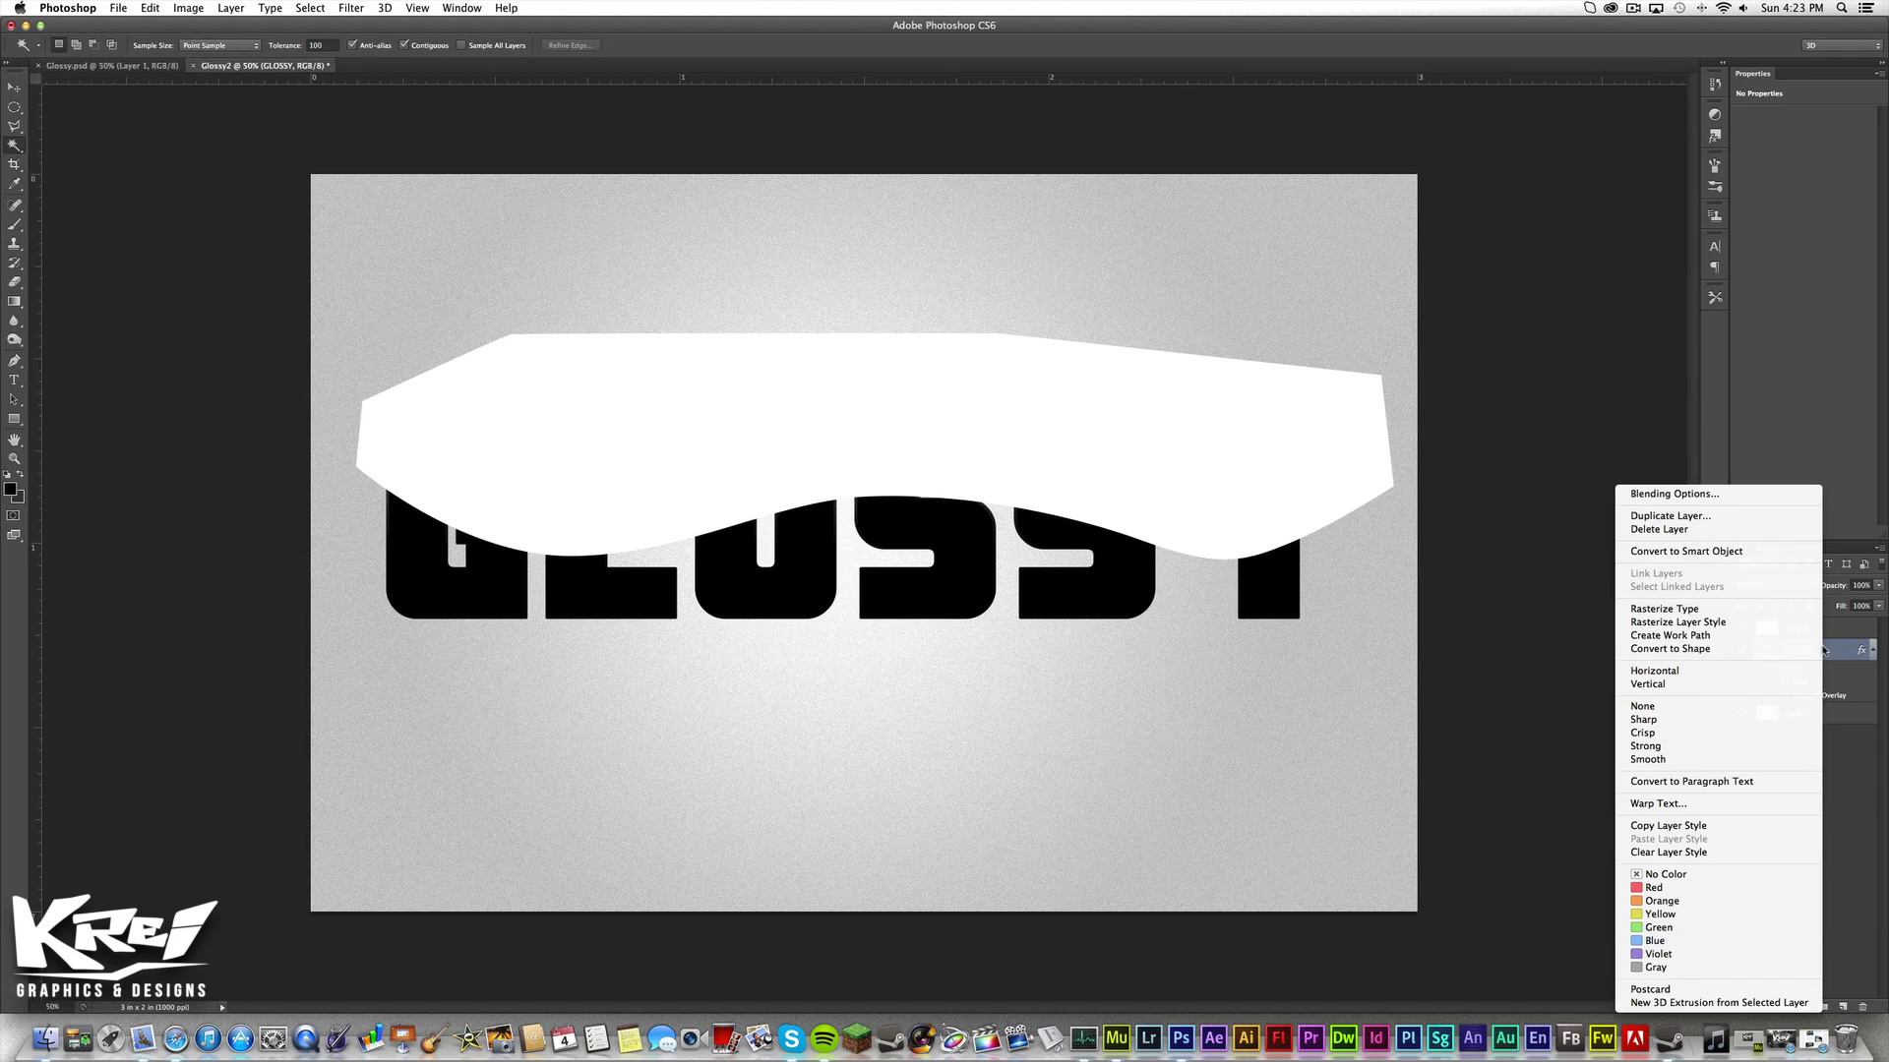
{"action": "left_click", "coordinate": [1746, 610]}
{"action": "right_click", "coordinate": [1835, 658]}
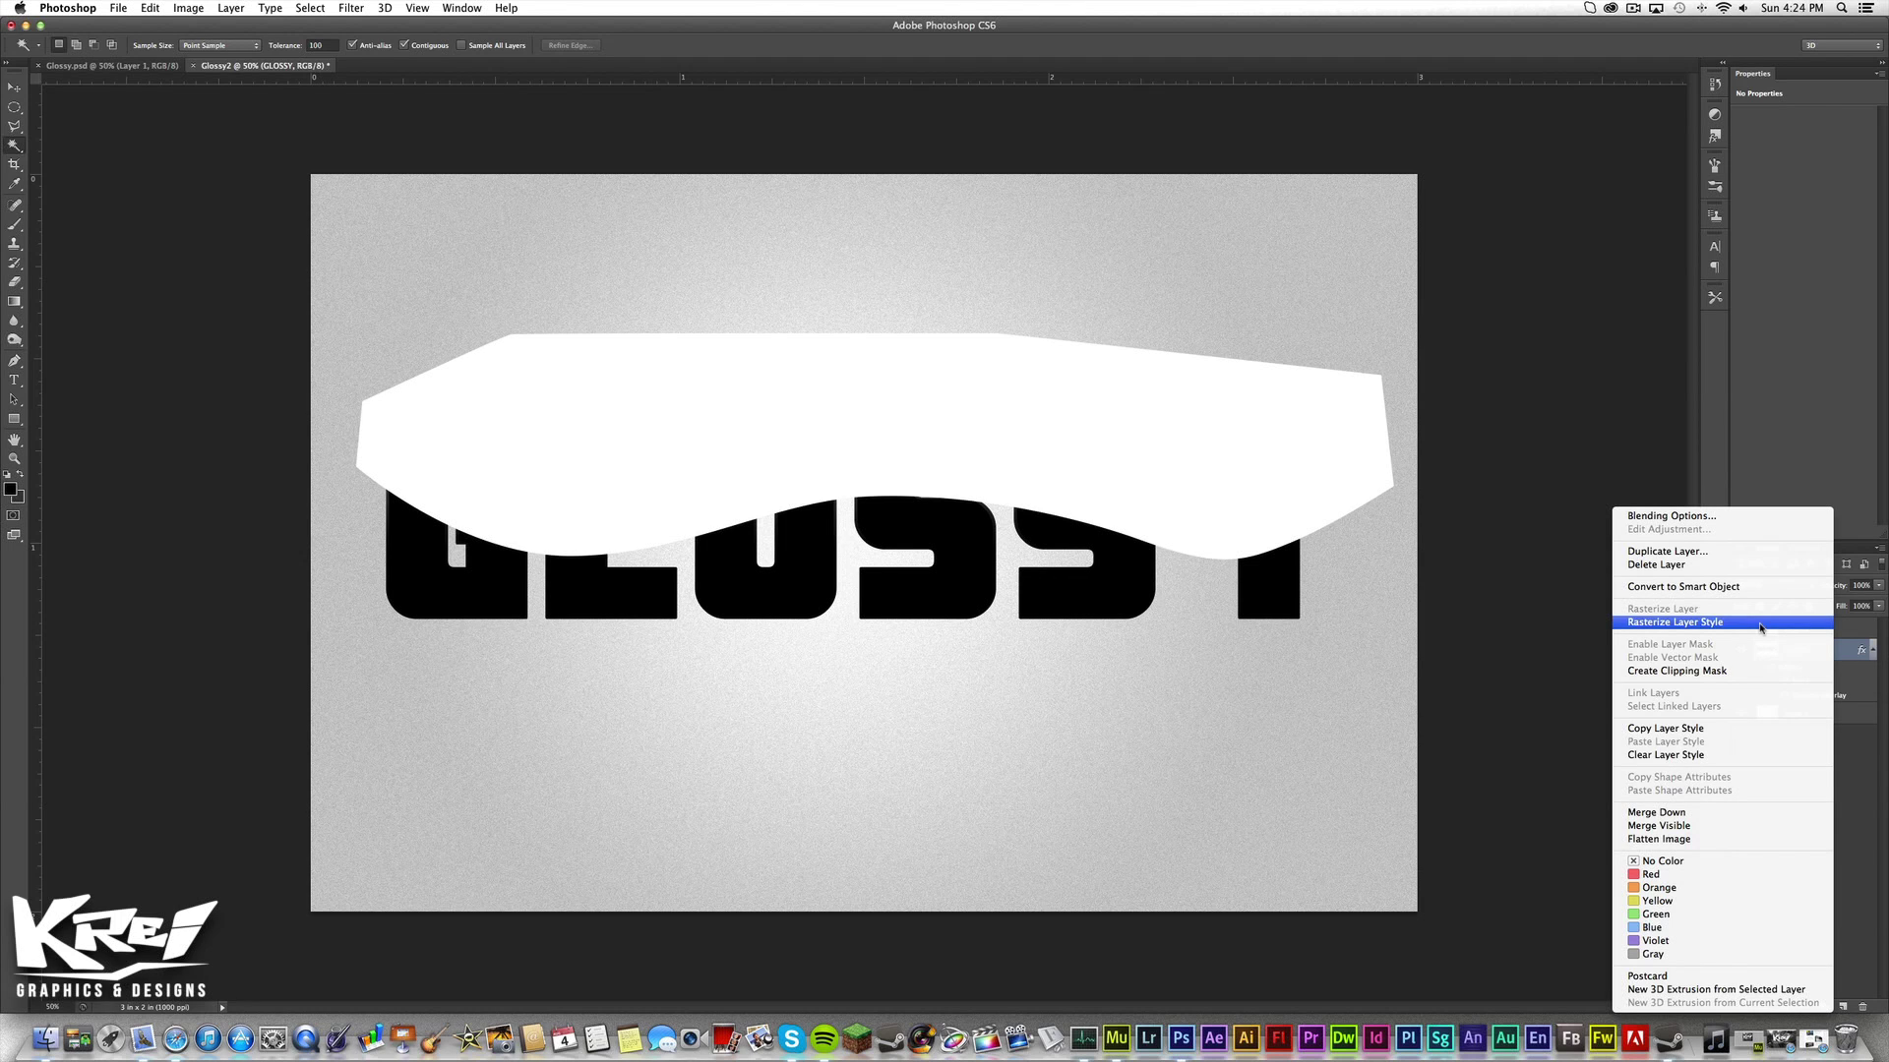
{"action": "left_click", "coordinate": [1761, 623]}
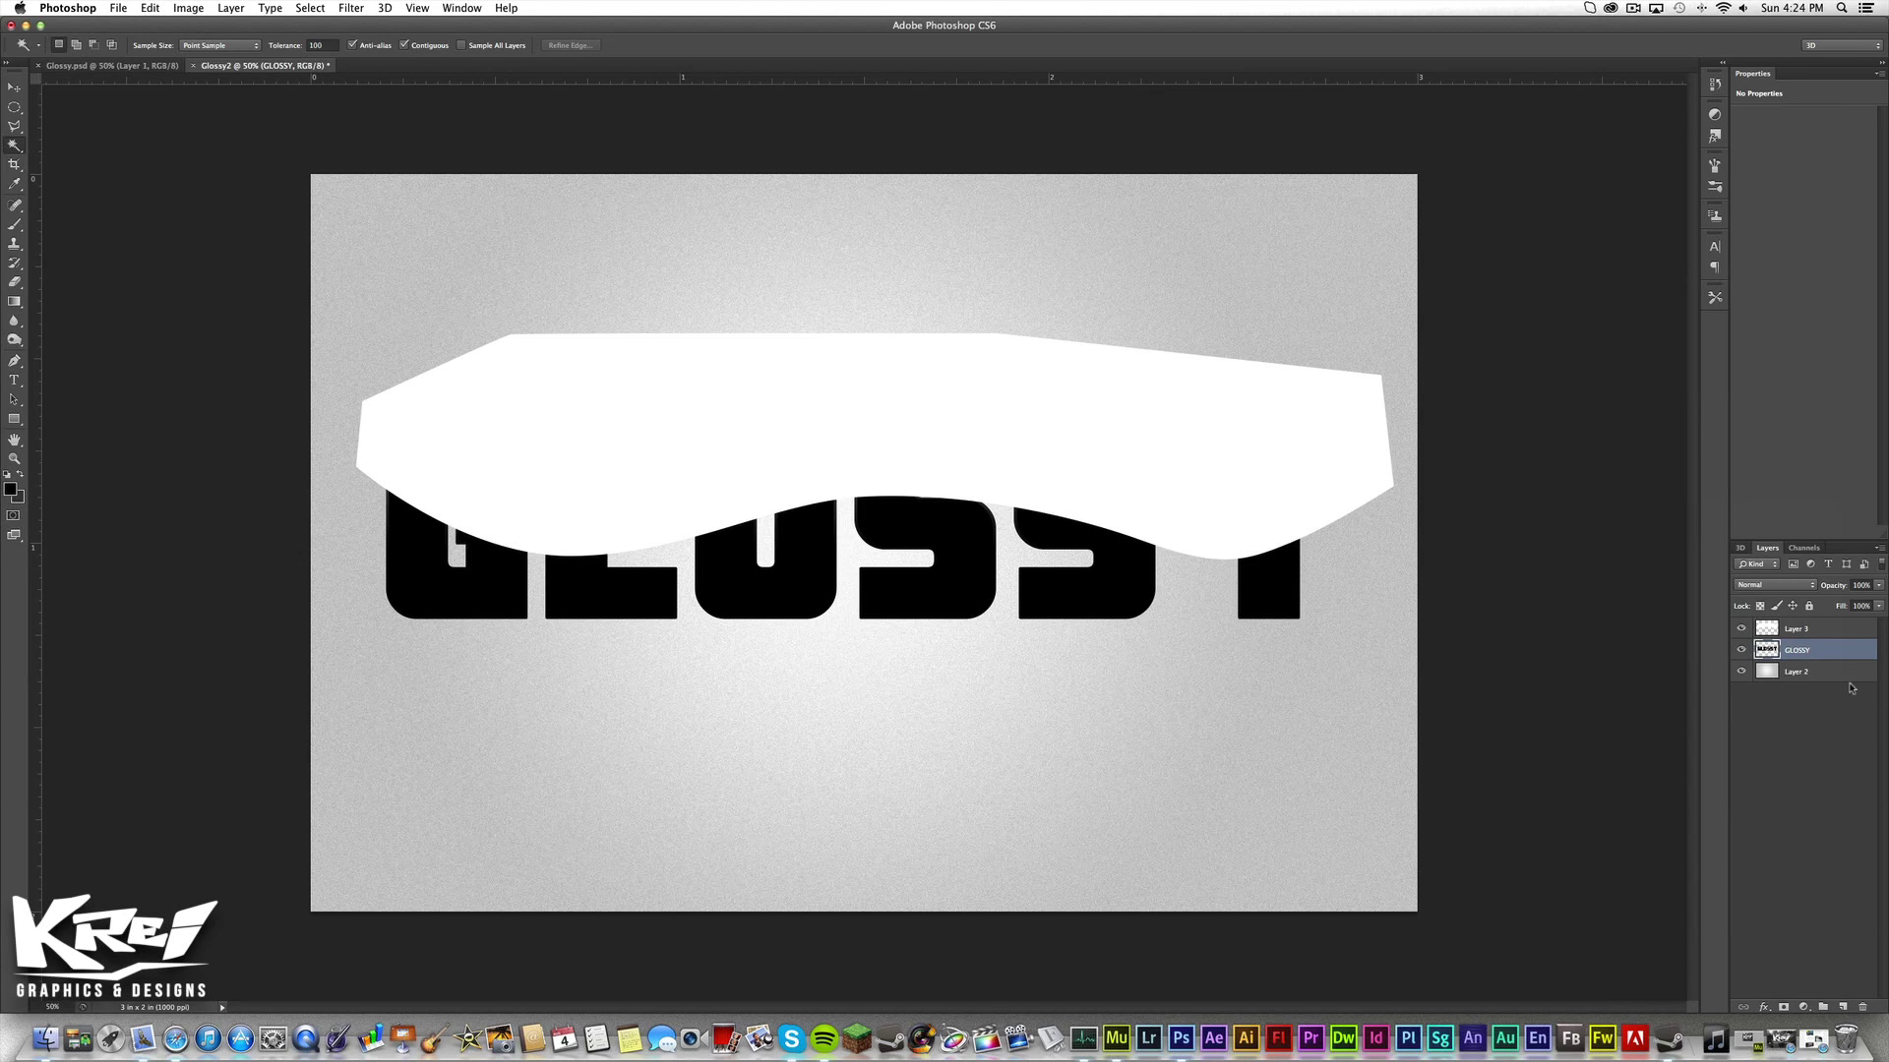
Clip Layer 3's white shape to the GLOSSY letters with a clipping mask.
{"action": "left_click", "coordinate": [1843, 631]}
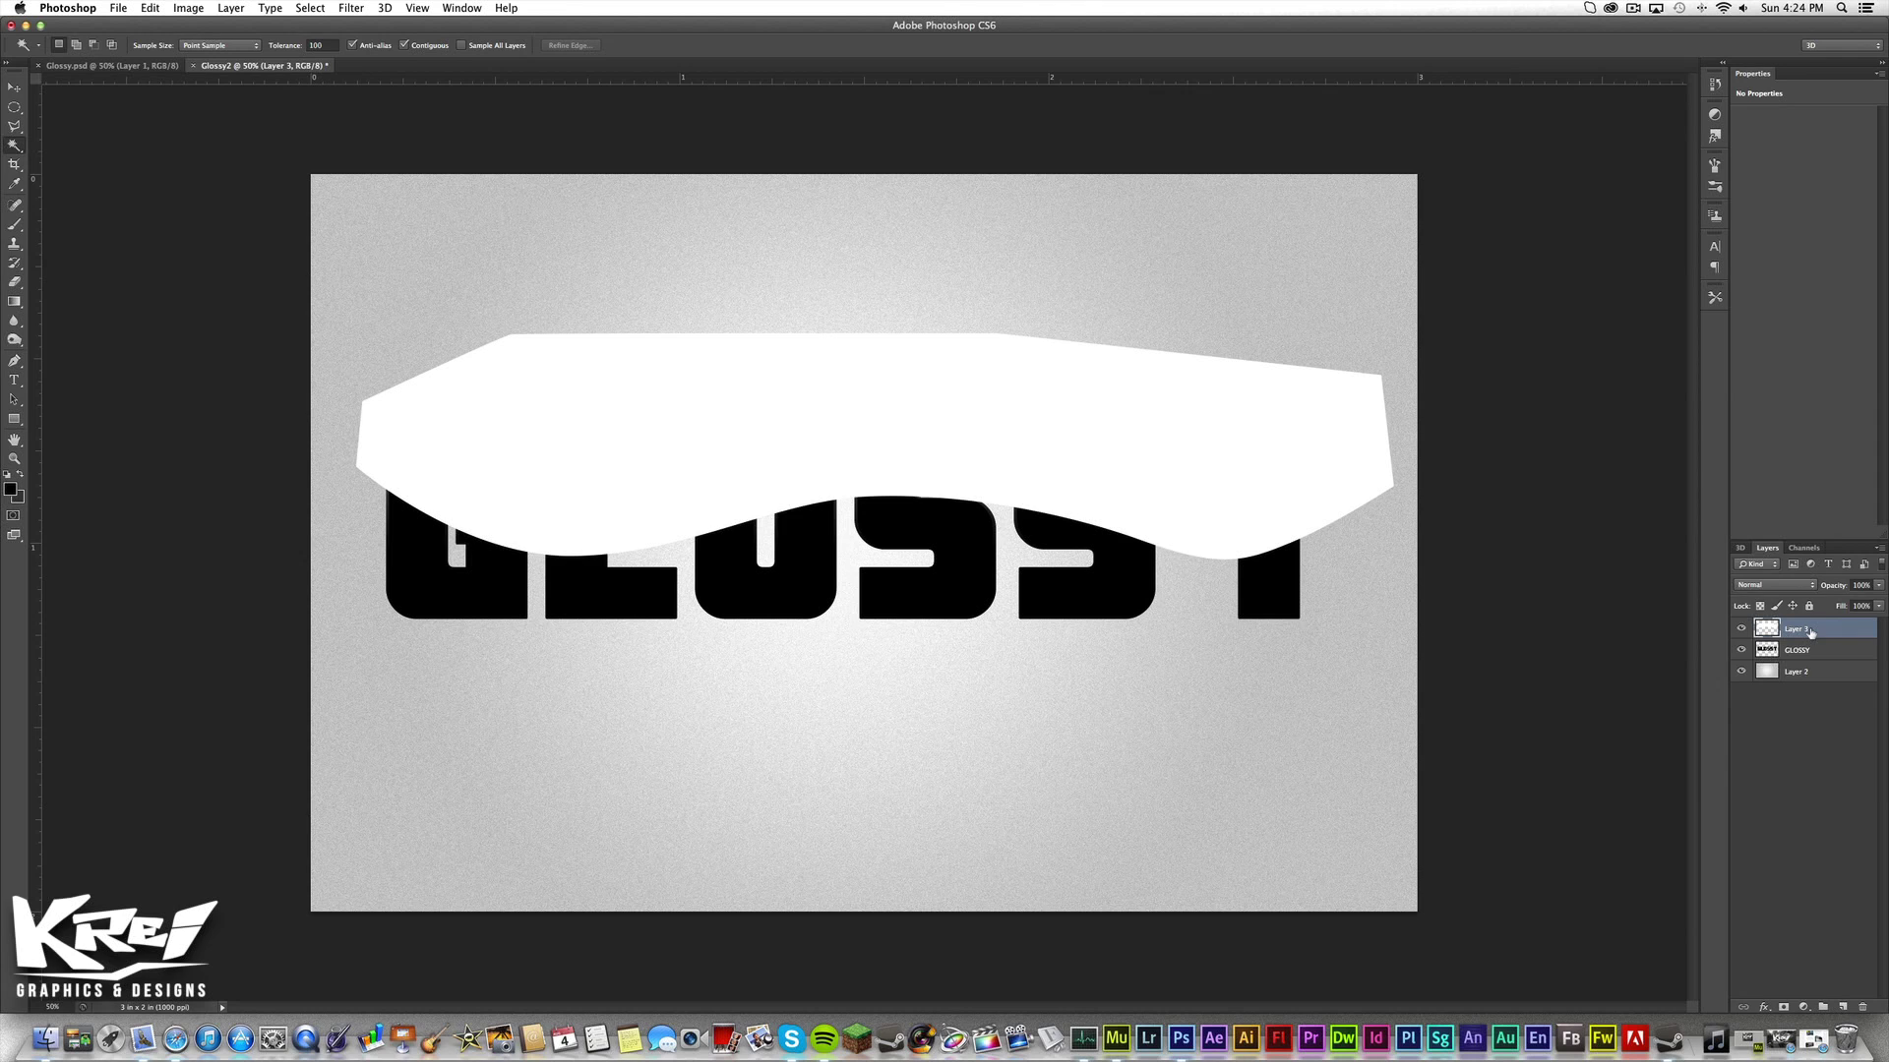
{"action": "right_click", "coordinate": [1815, 631]}
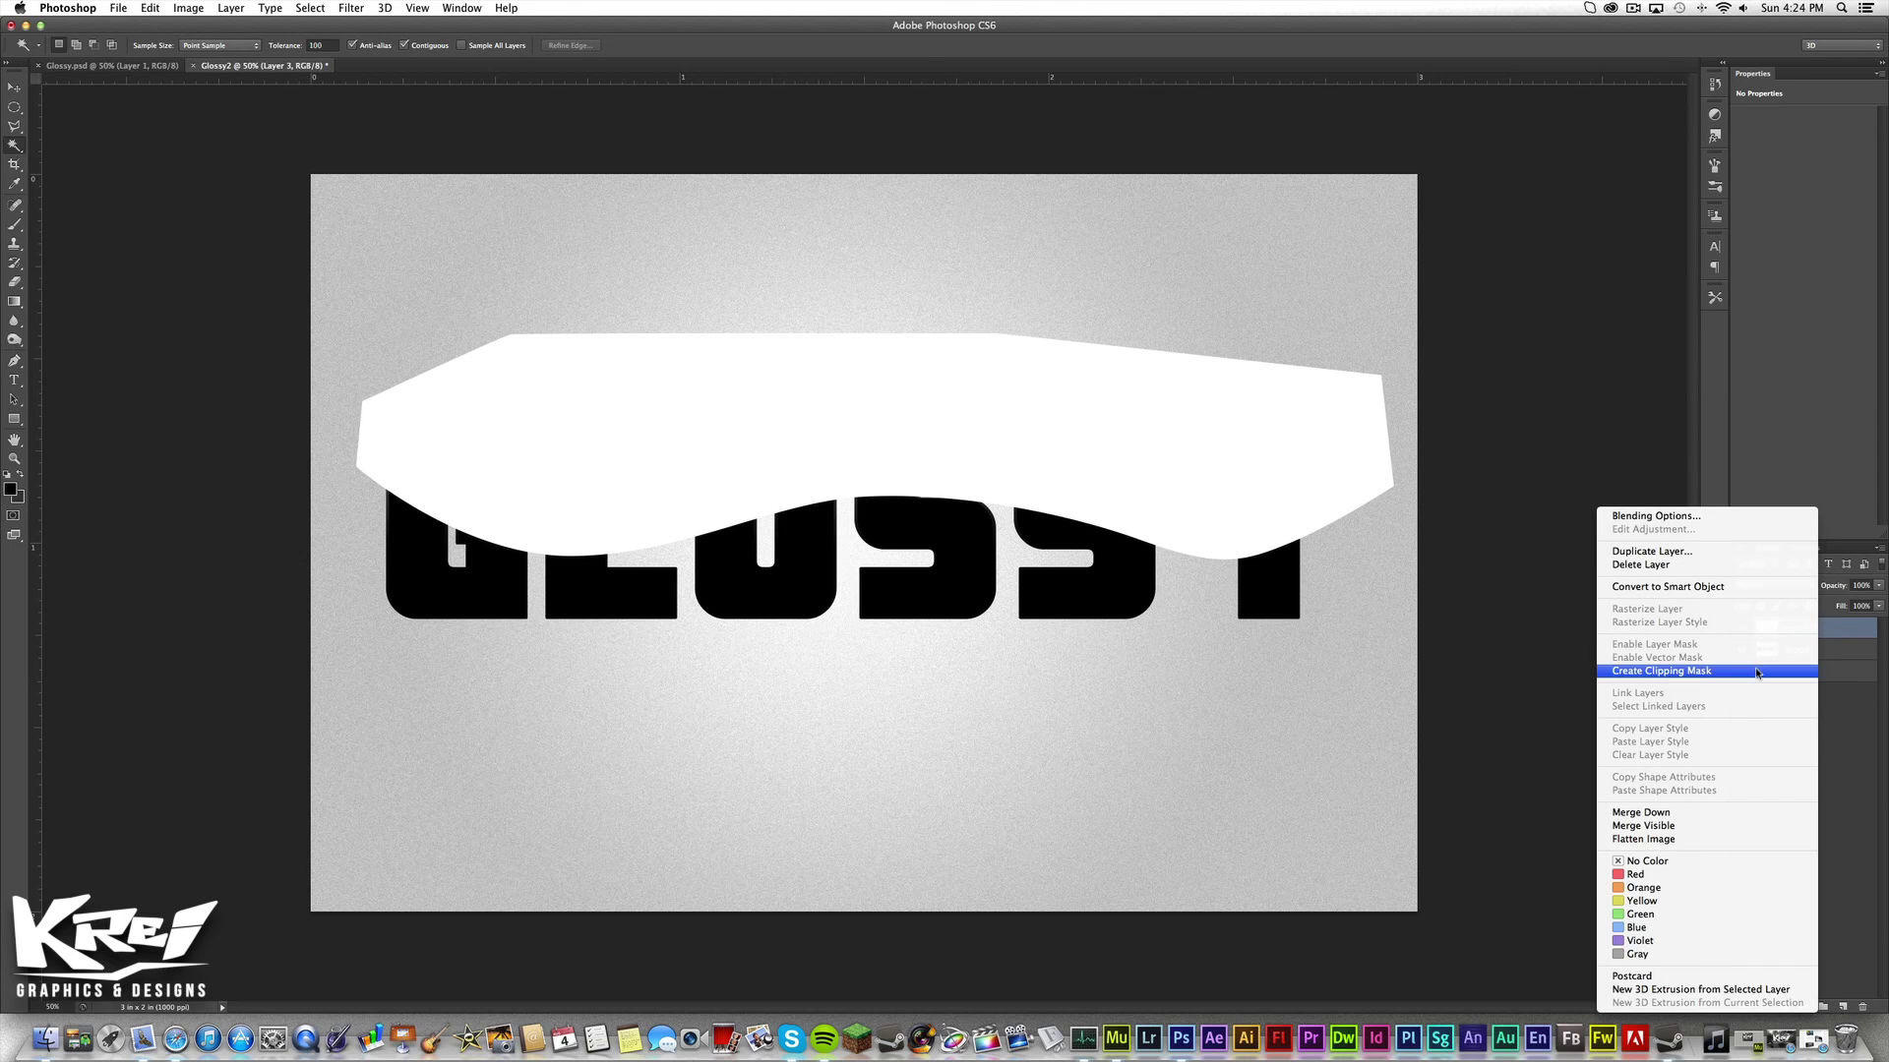
{"action": "left_click", "coordinate": [1757, 673]}
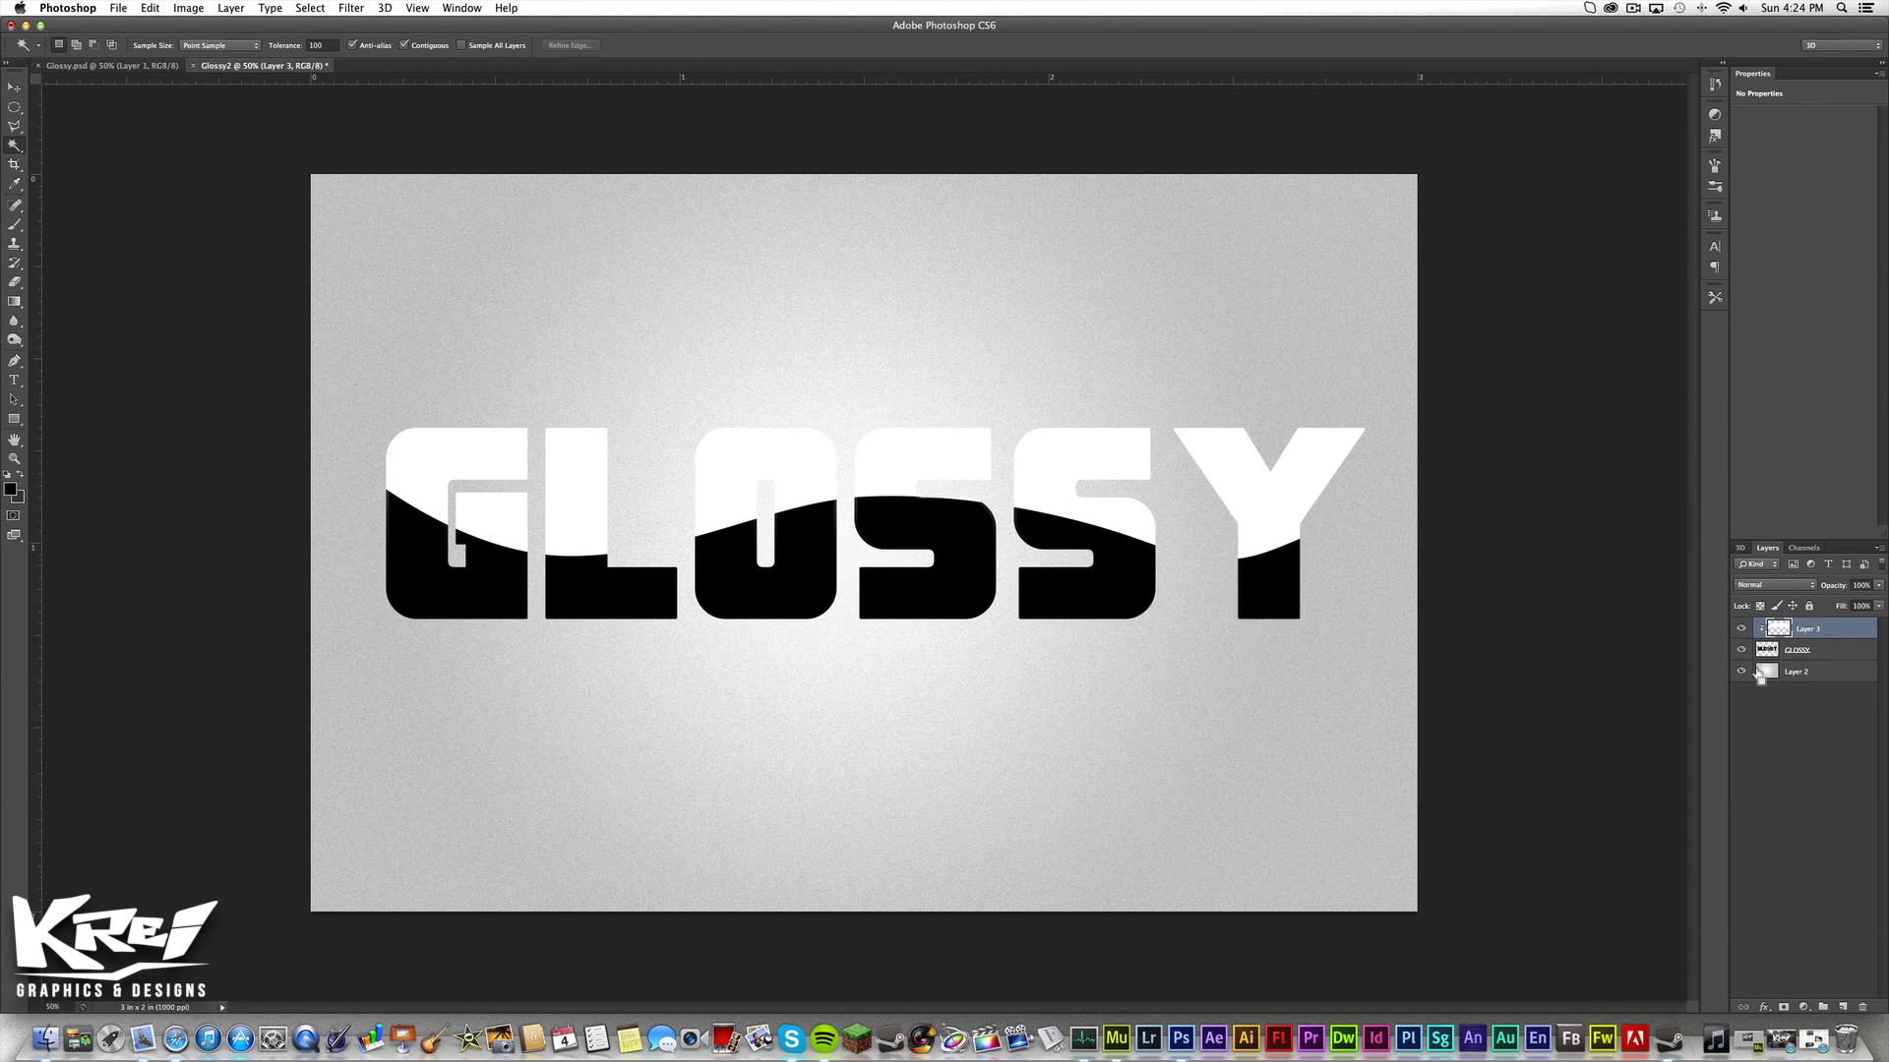
{"action": "key", "text": "super+t"}
Reposition the white shine over the GLOSSY letters with two free transforms.
{"action": "left_click_drag", "start_coordinate": [1001, 484], "coordinate": [991, 525]}
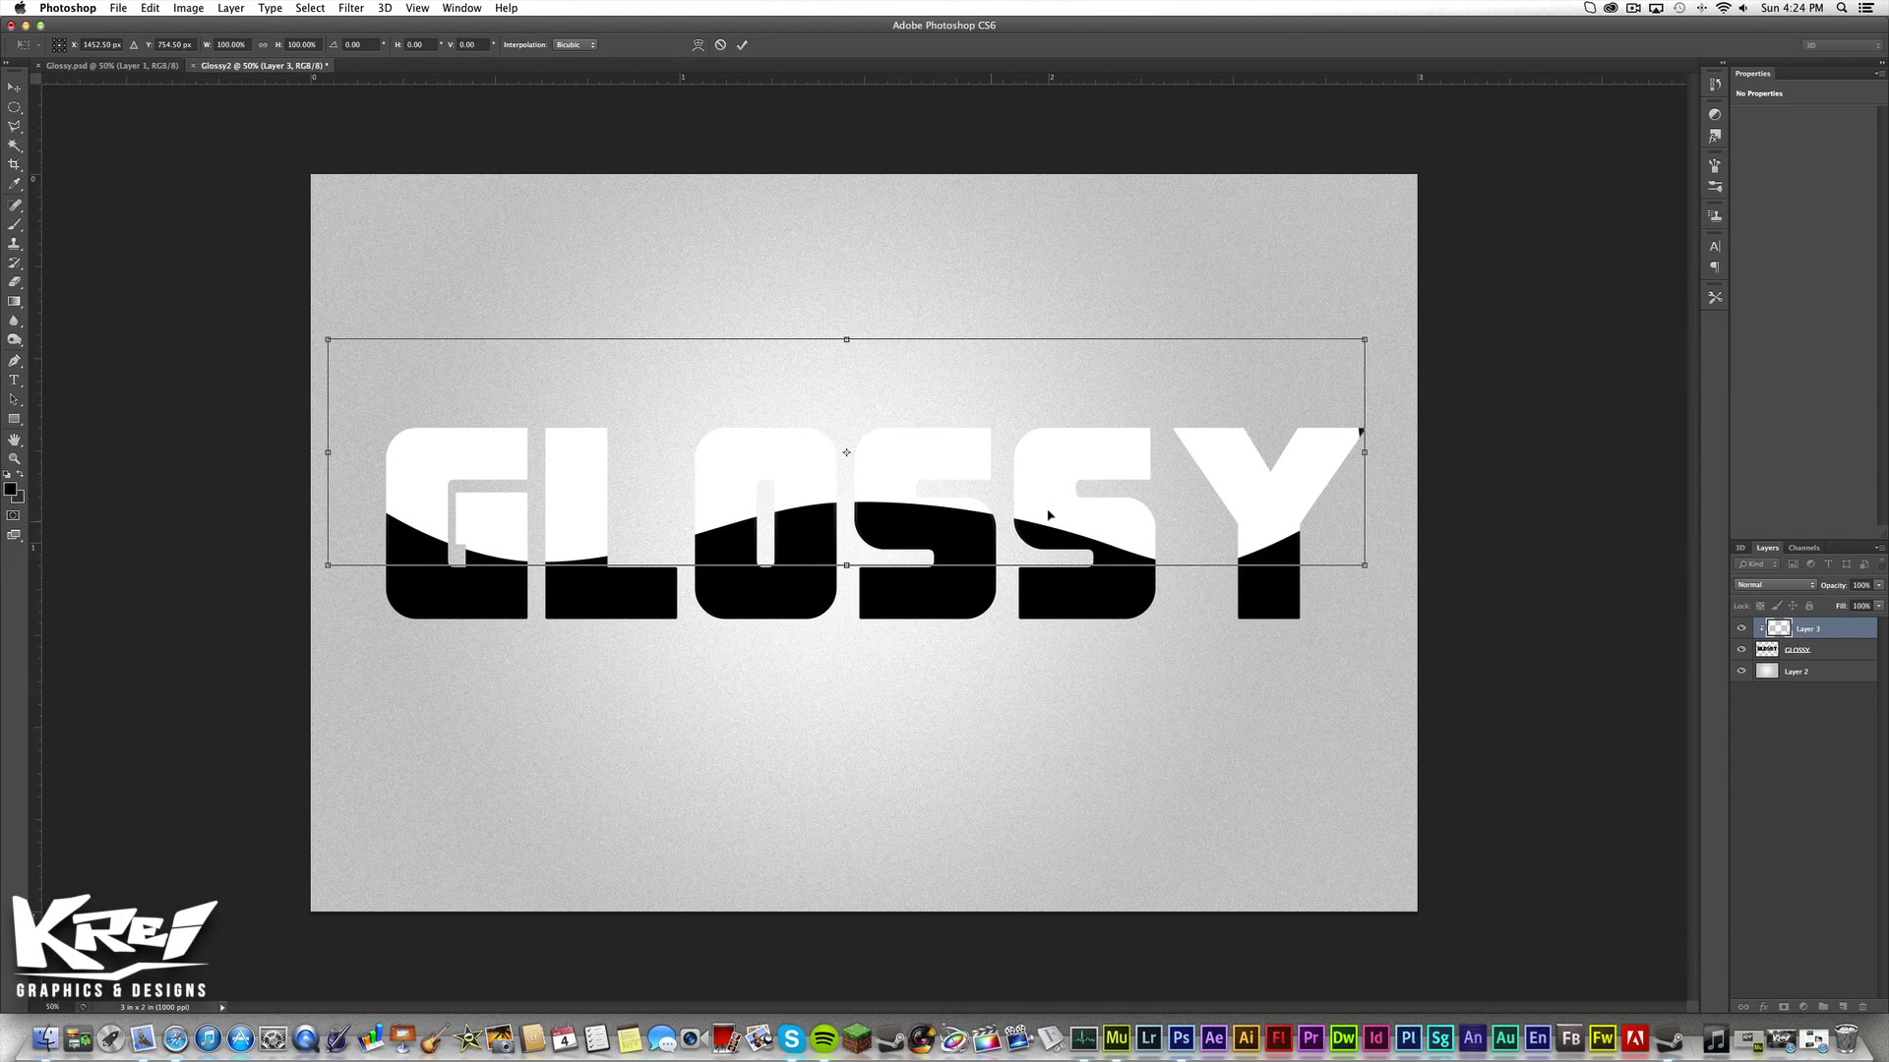
{"action": "key", "text": "Return"}
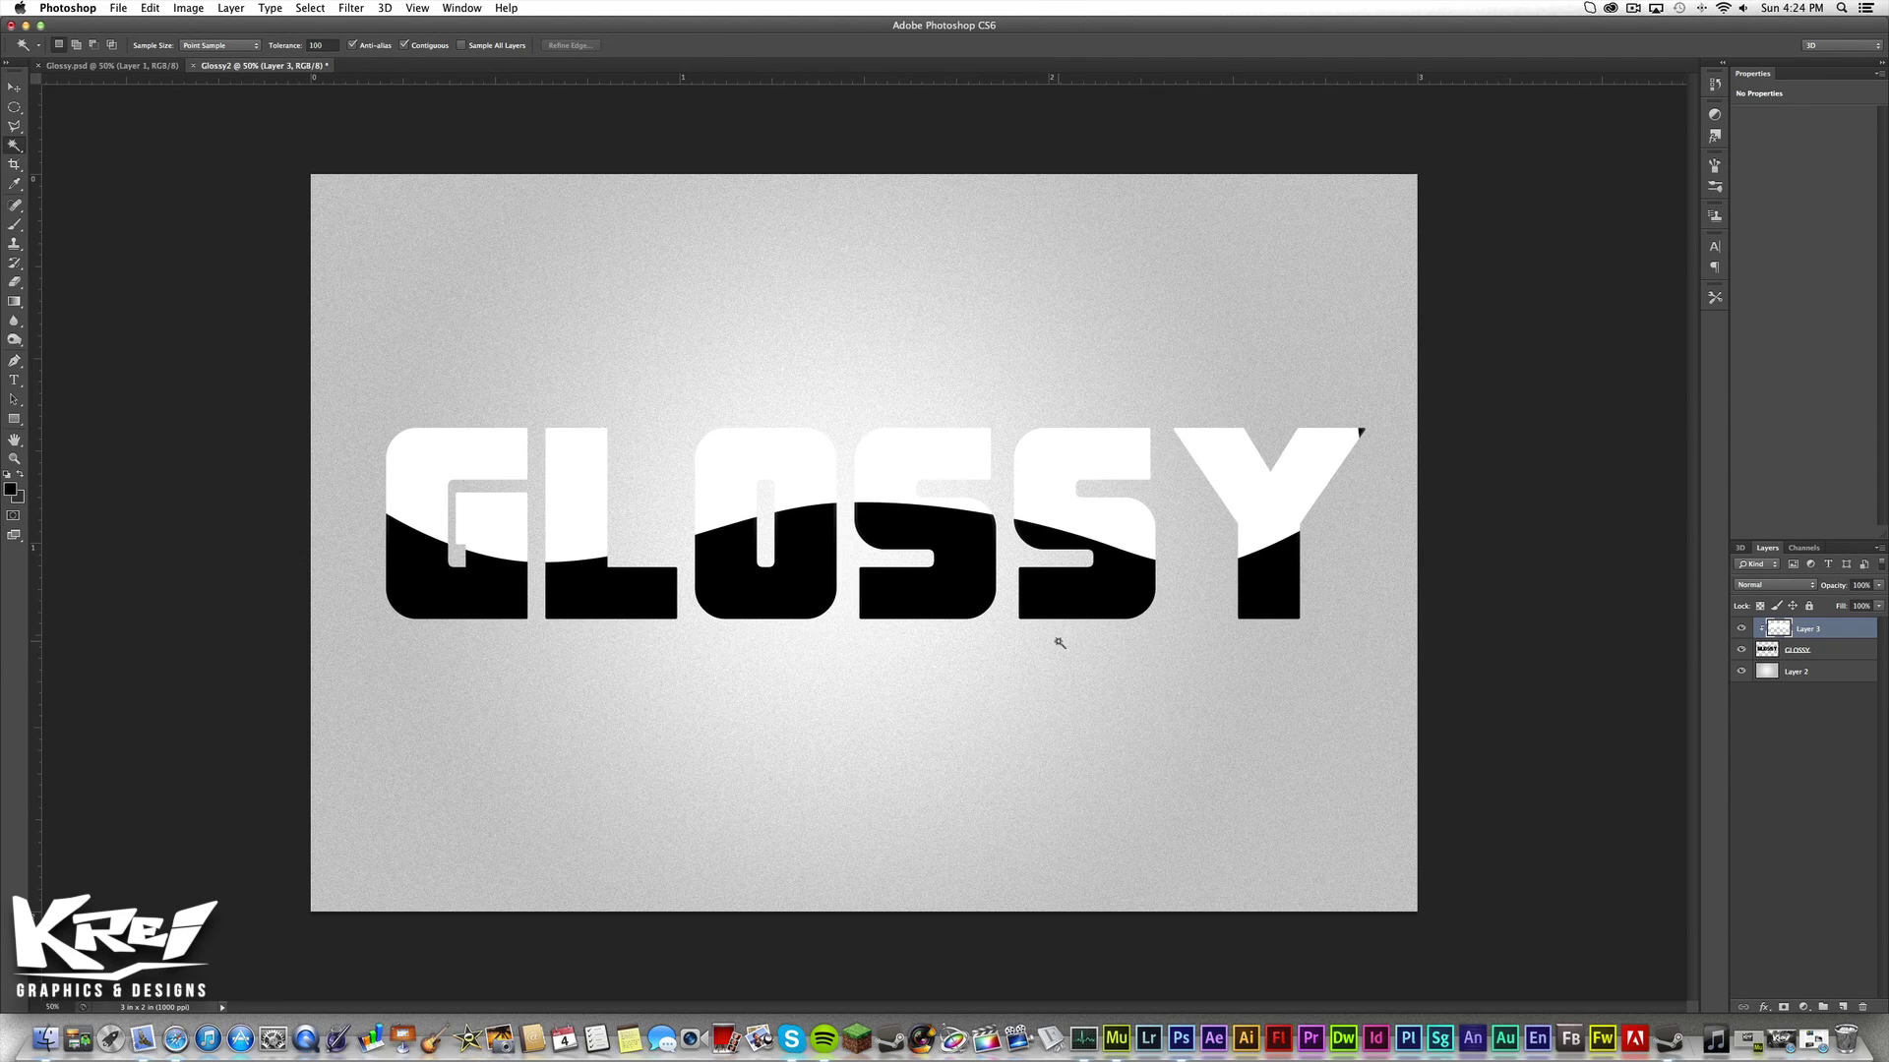
{"action": "key", "text": "super+t"}
{"action": "left_click_drag", "start_coordinate": [1081, 512], "coordinate": [1086, 510]}
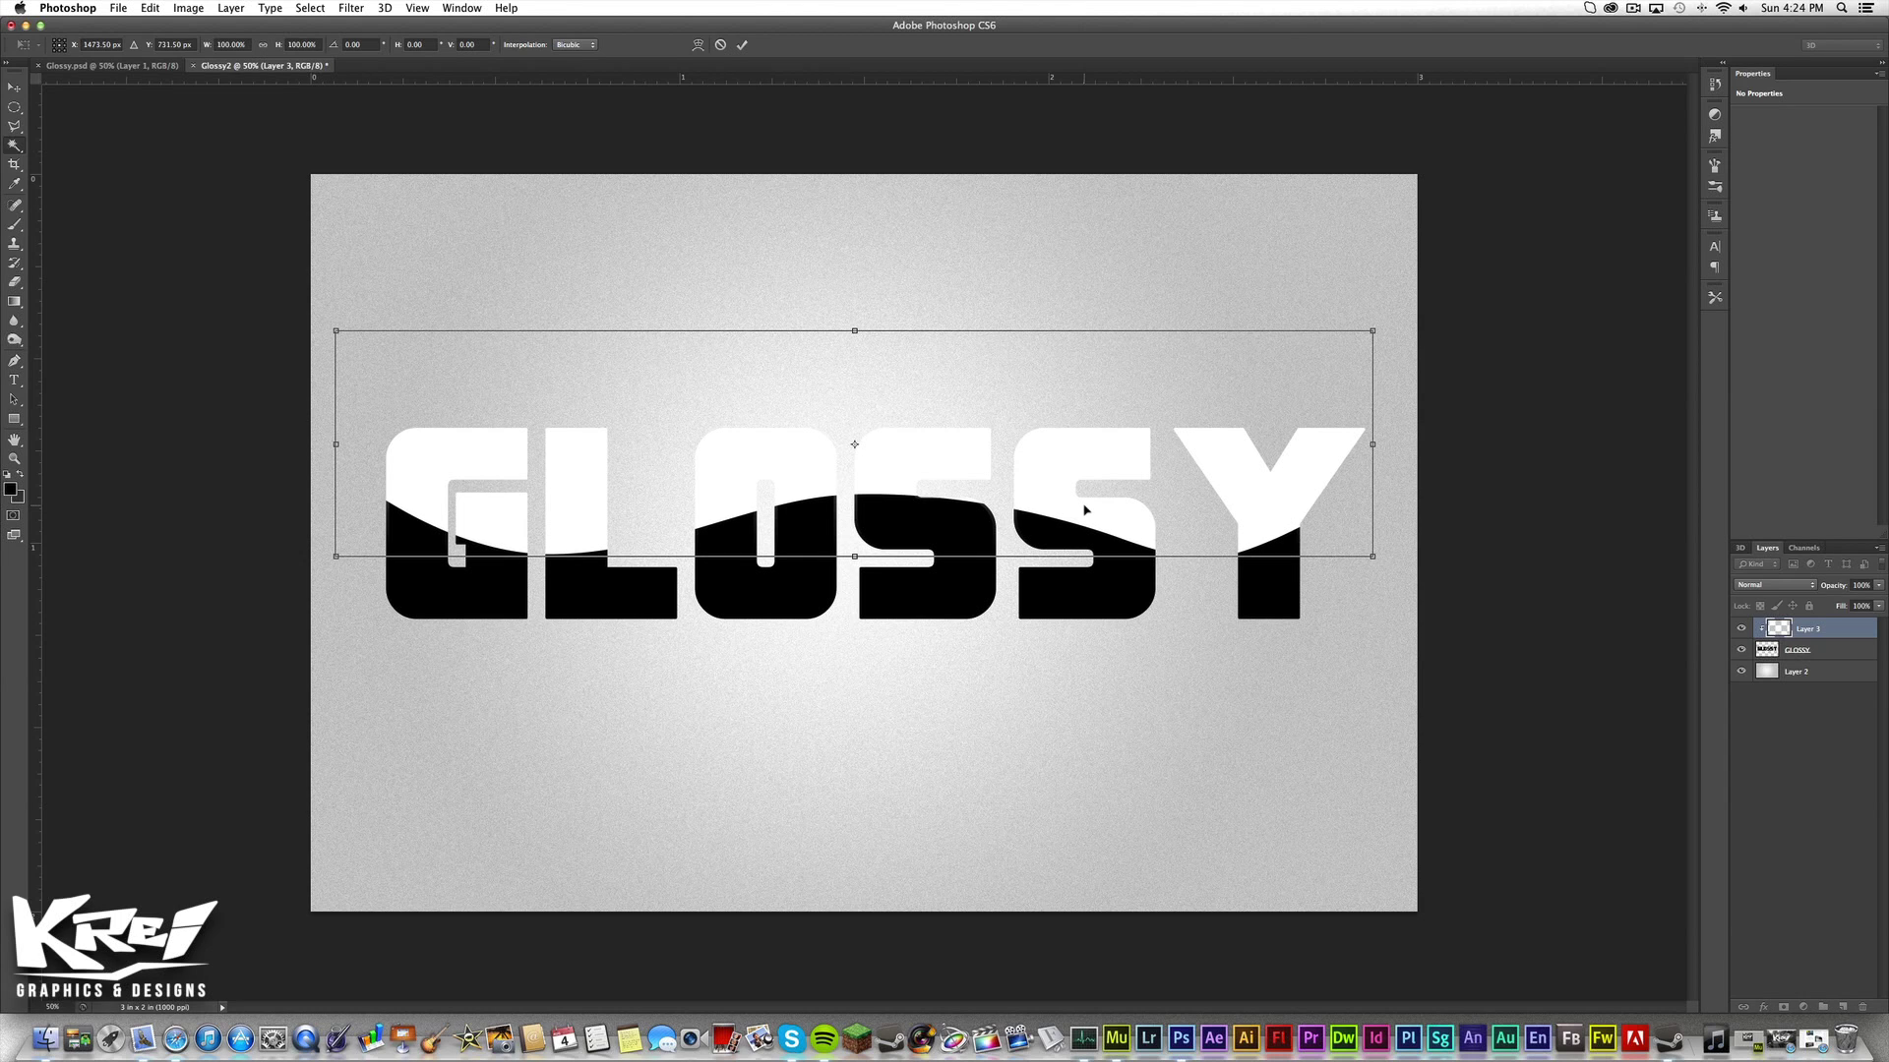
{"action": "key", "text": "Return"}
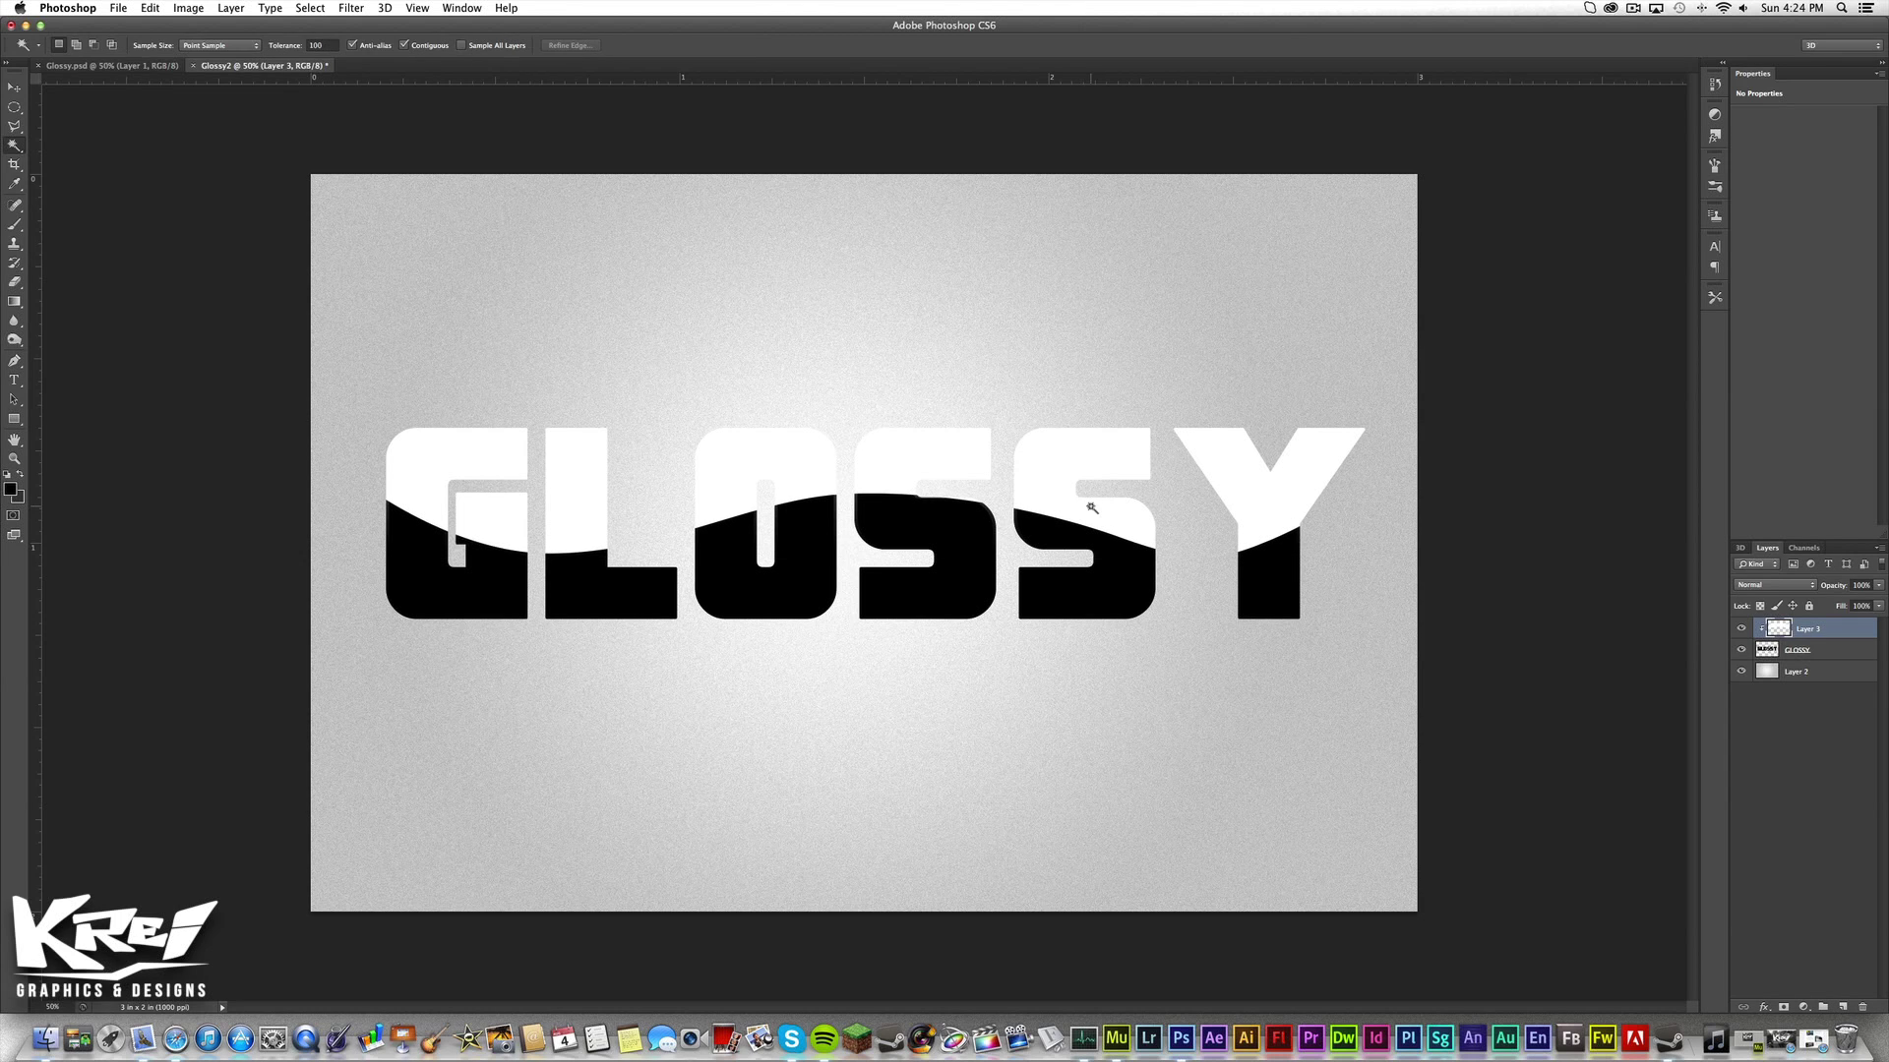
Lower Layer 3's Fill to about 33% for a translucent sheen.
{"action": "left_click", "coordinate": [1879, 608]}
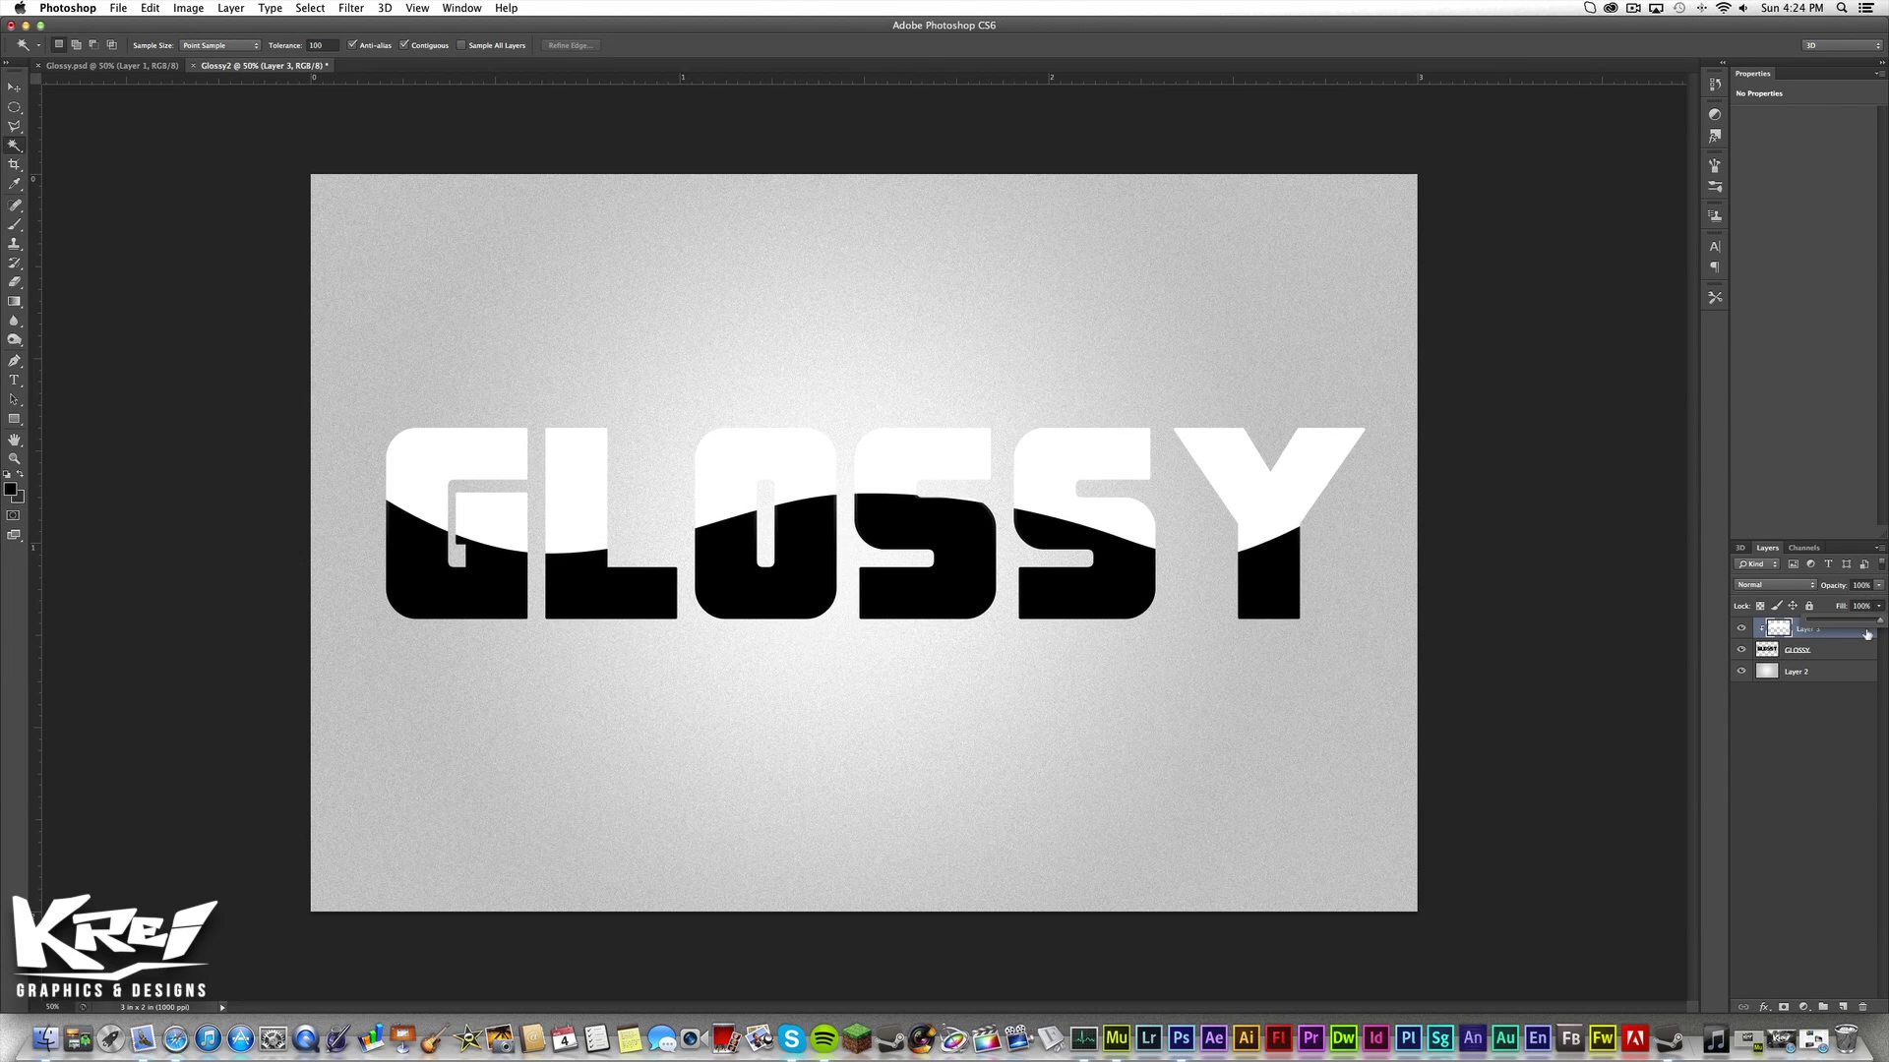
{"action": "left_click", "coordinate": [1841, 620]}
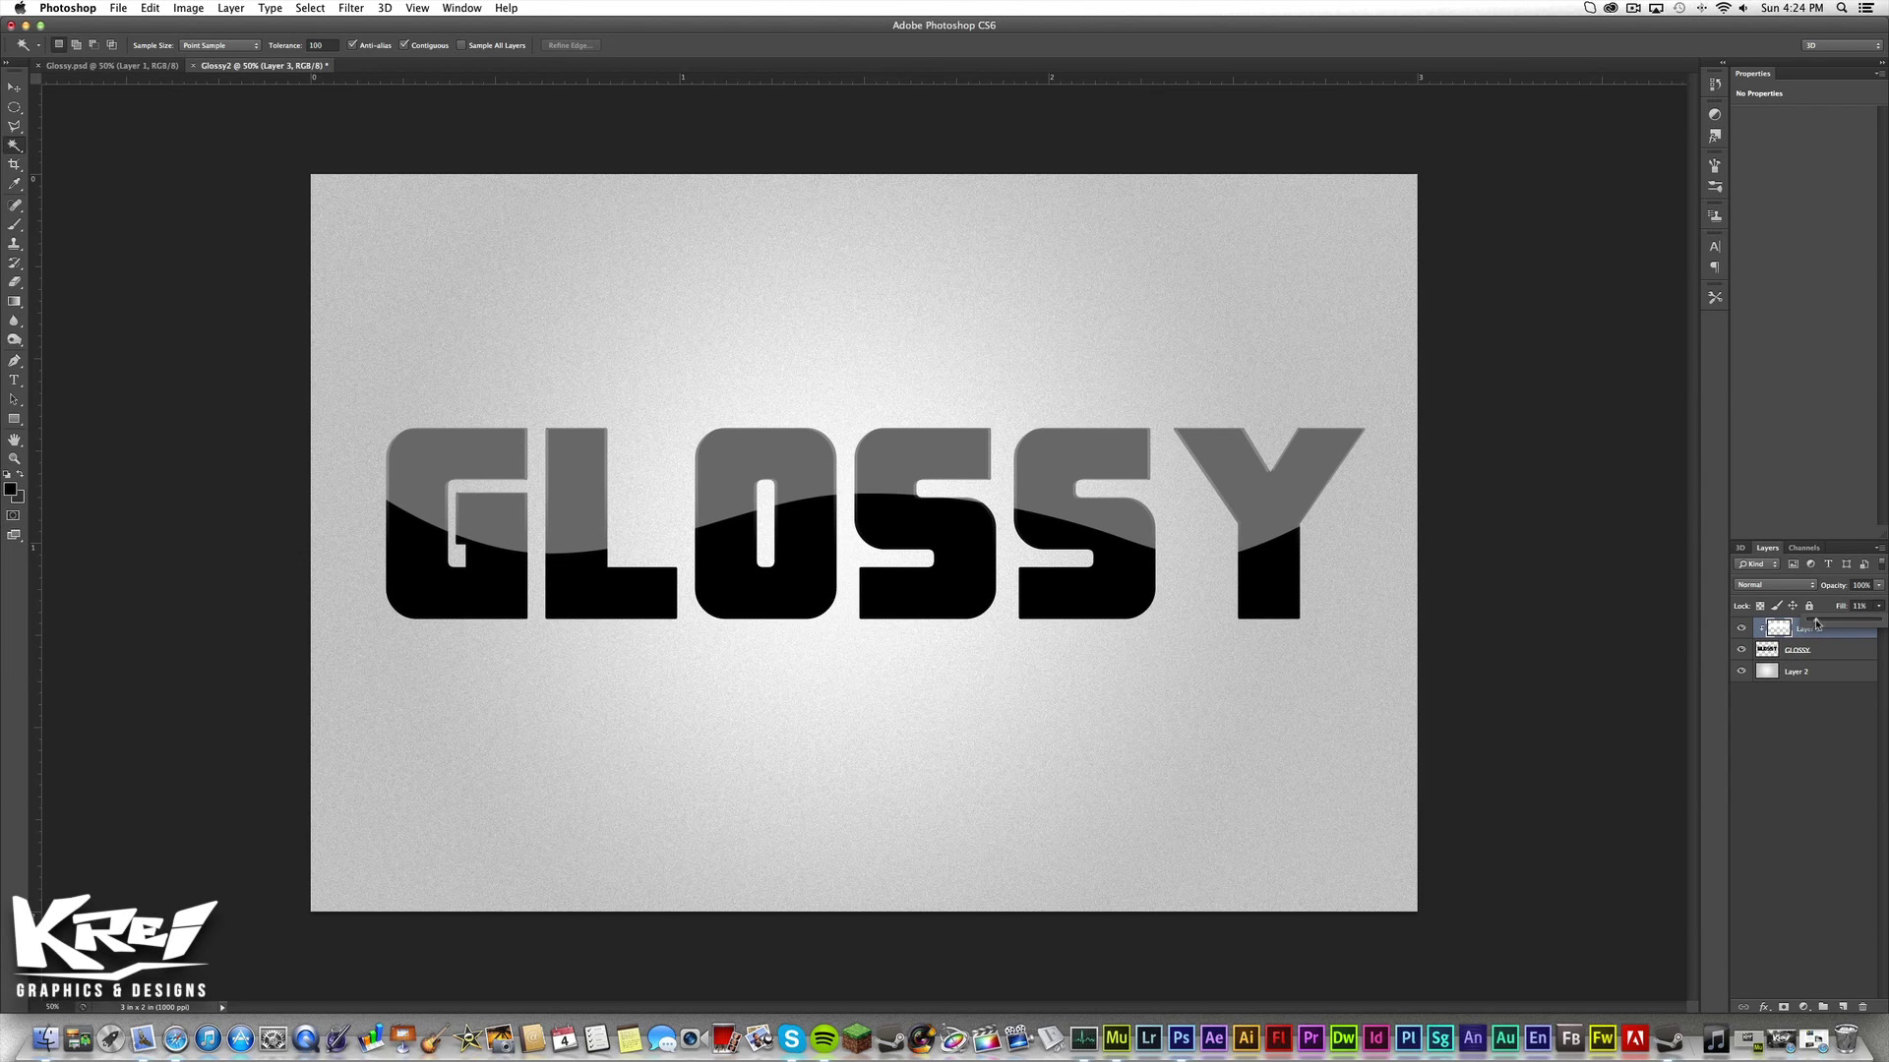
{"action": "left_click_drag", "start_coordinate": [1817, 622], "coordinate": [1813, 623]}
{"action": "left_click", "coordinate": [1853, 624]}
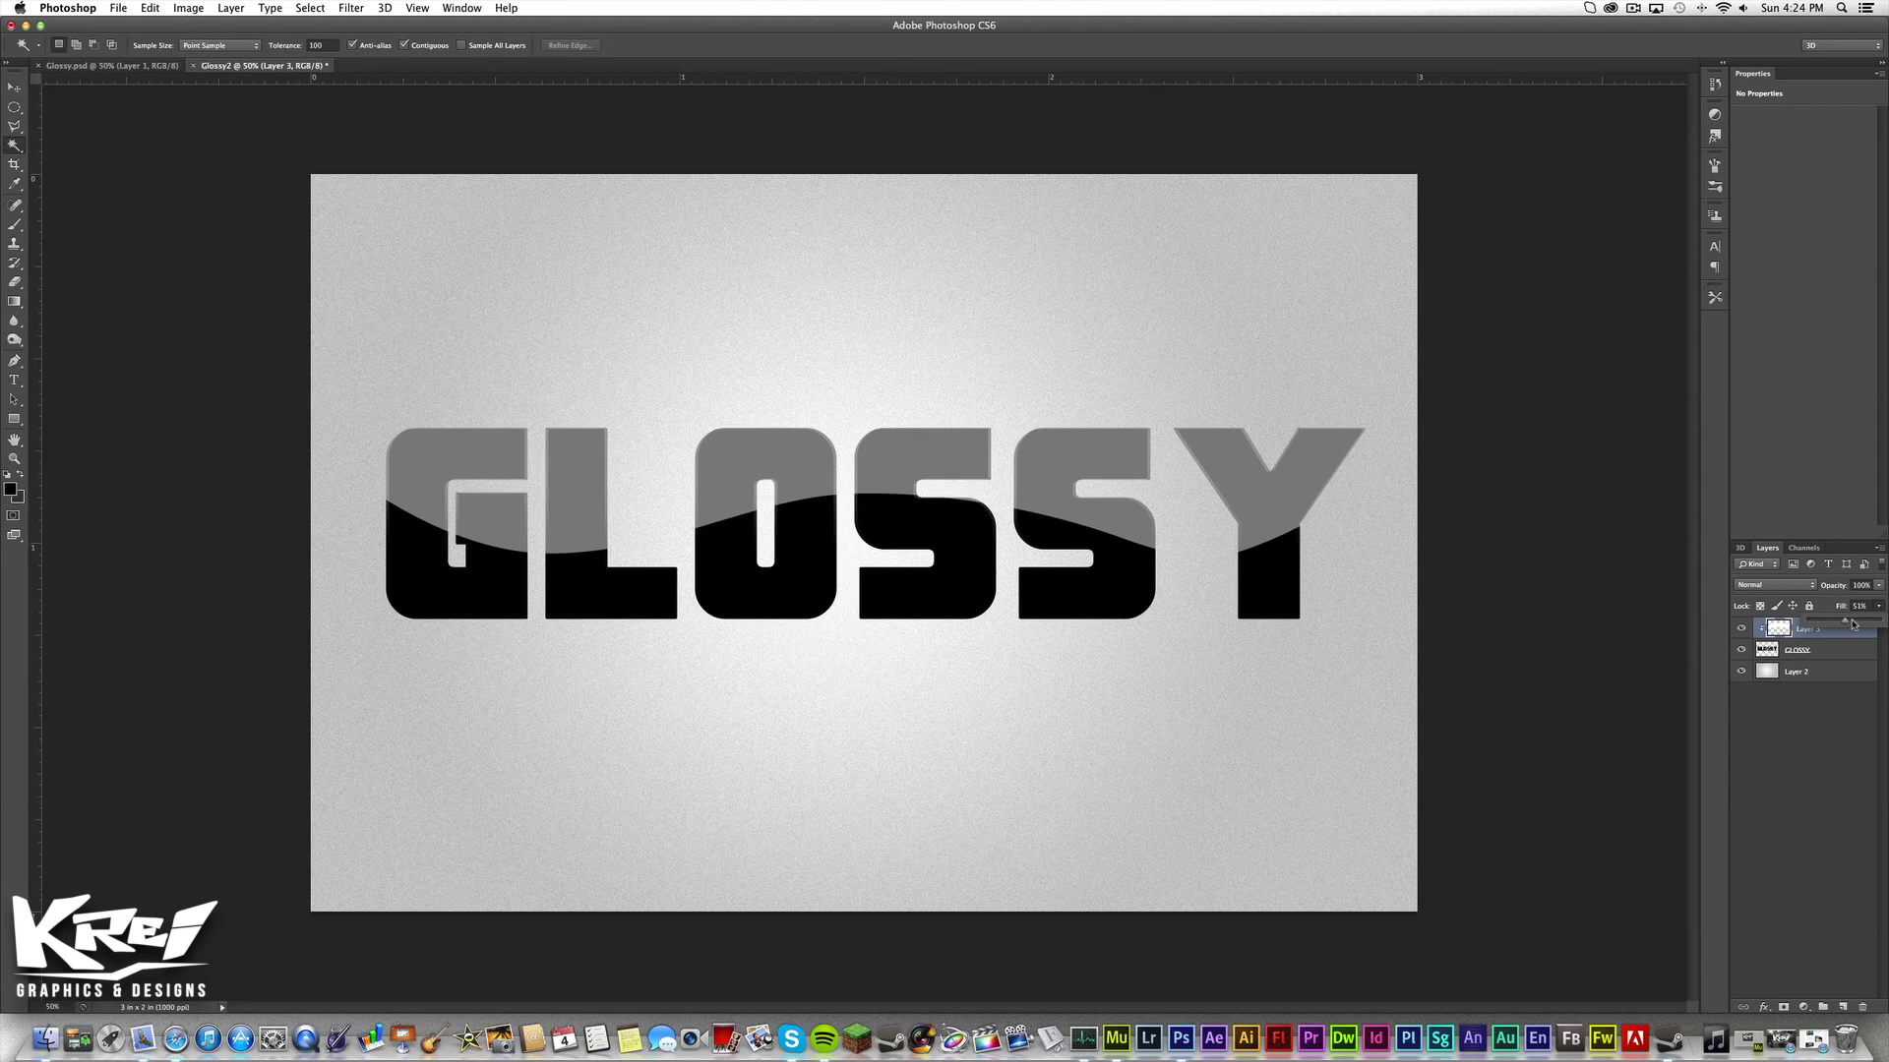
{"action": "left_click_drag", "start_coordinate": [1841, 624], "coordinate": [1837, 624]}
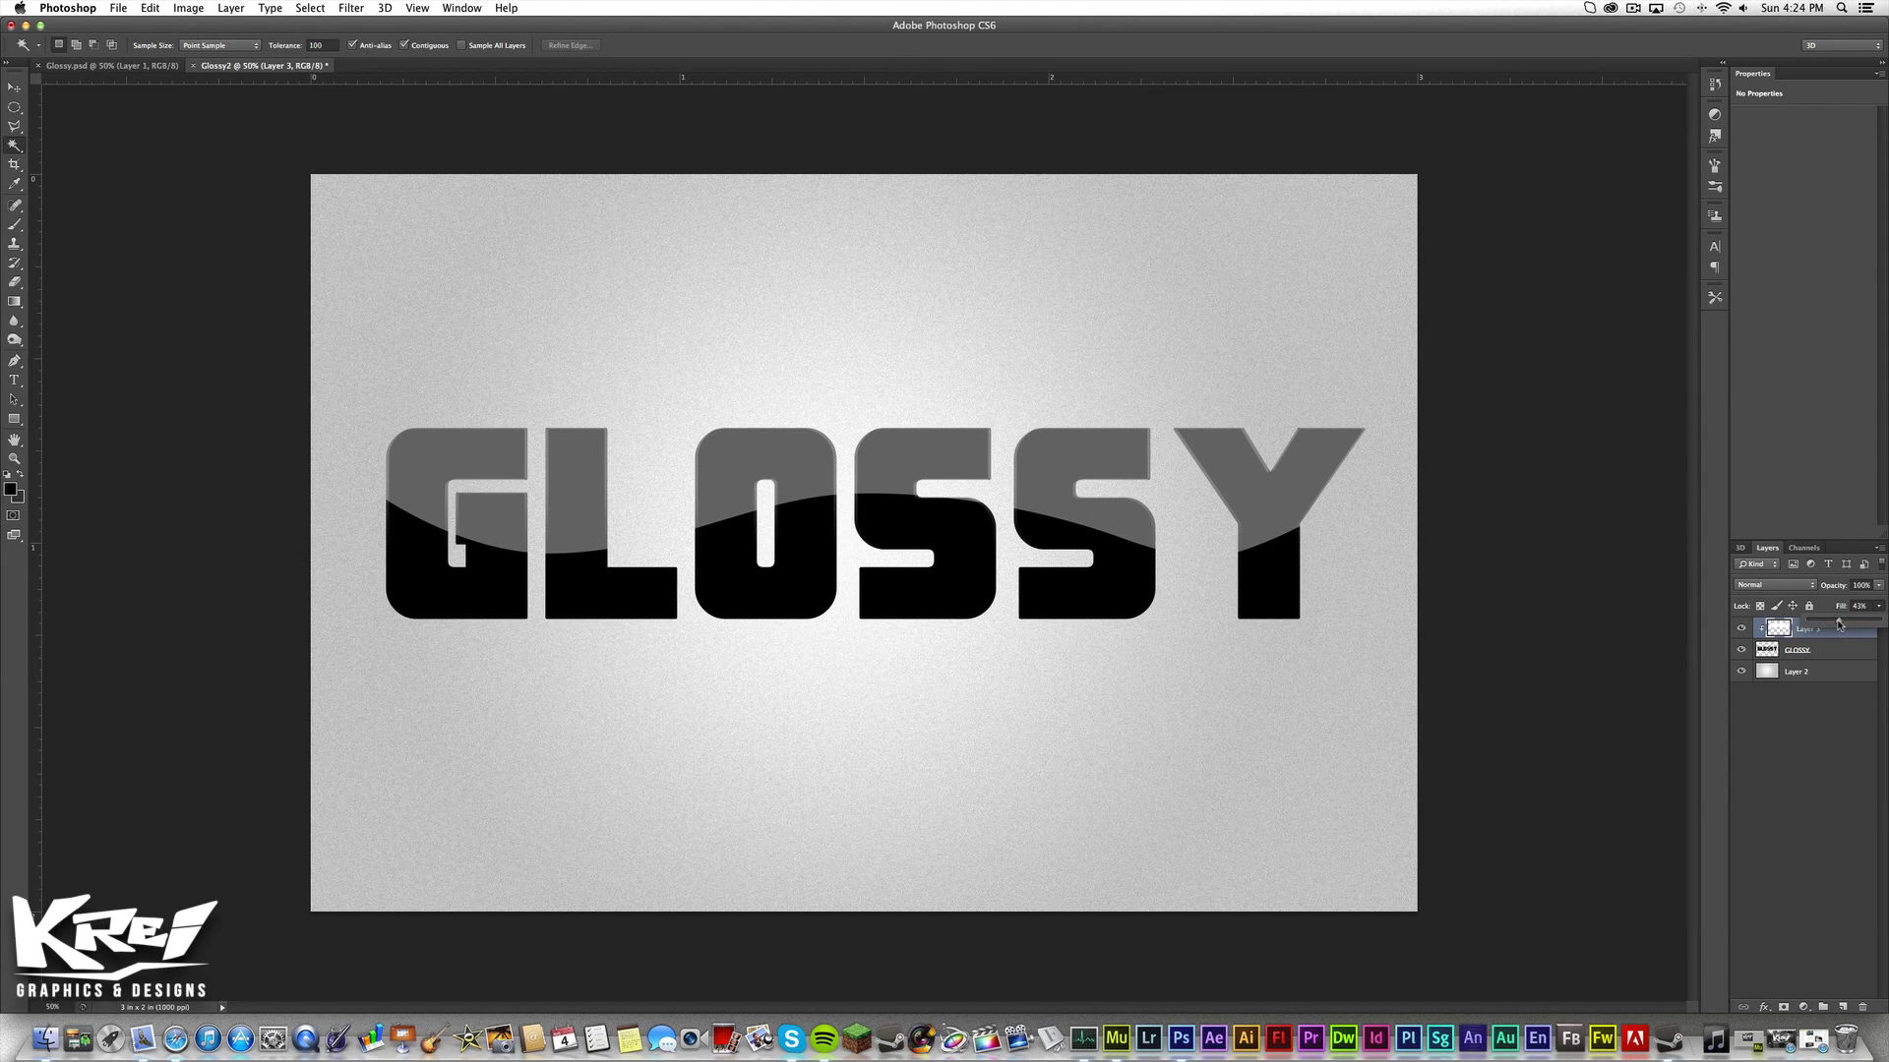
{"action": "left_click_drag", "start_coordinate": [1835, 622], "coordinate": [1832, 622]}
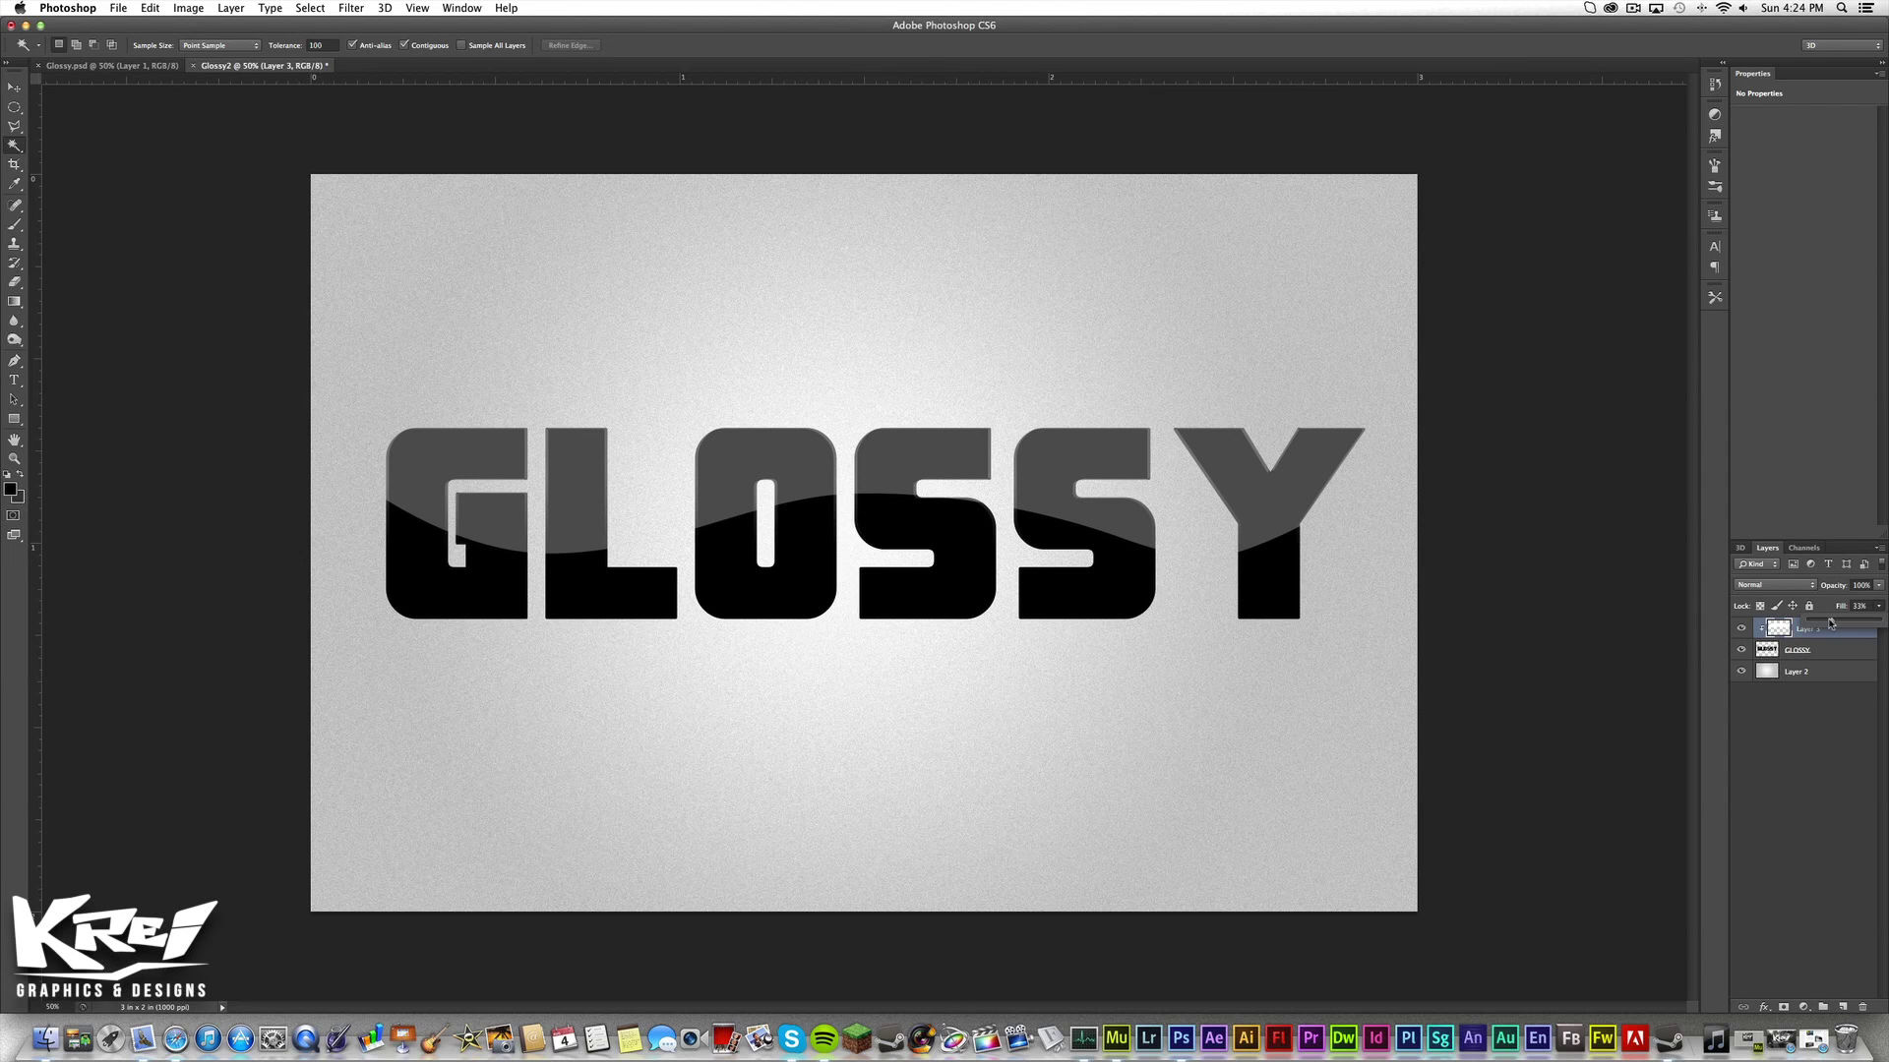
{"action": "left_click", "coordinate": [1836, 745]}
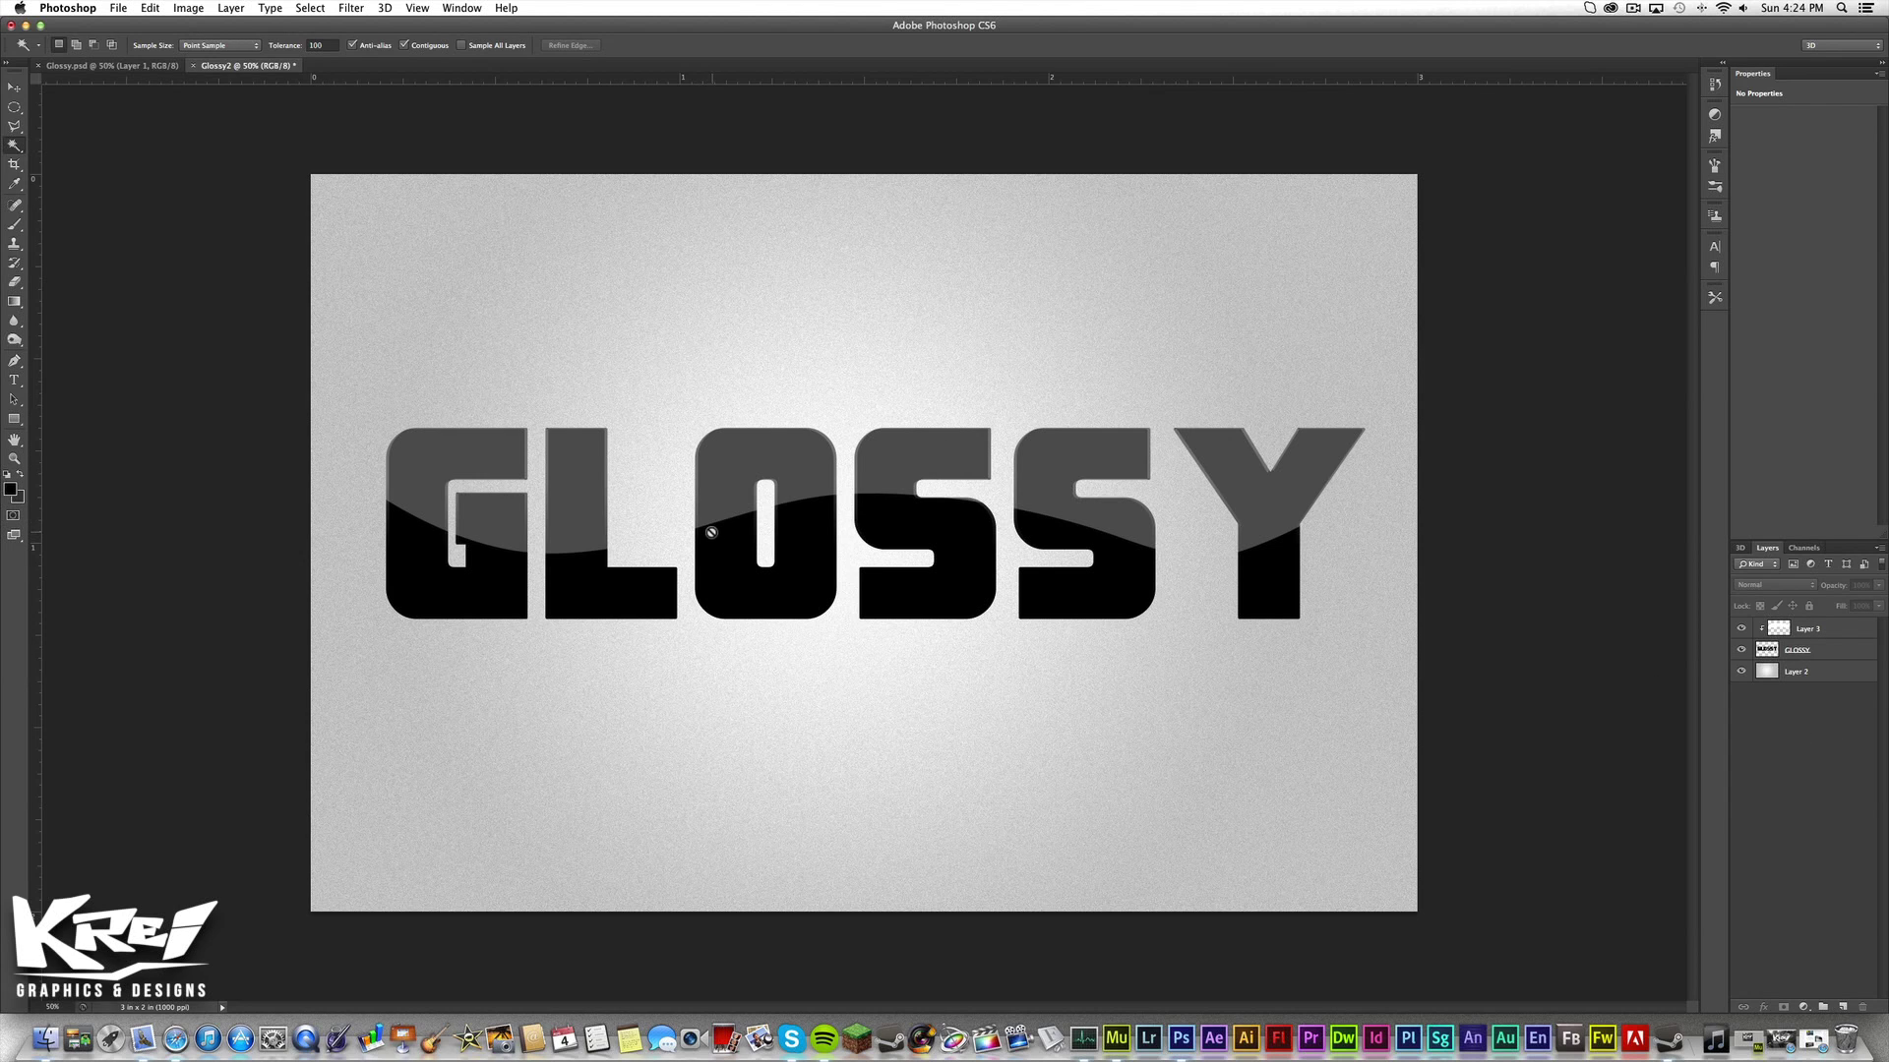
{"action": "left_click", "coordinate": [1864, 631]}
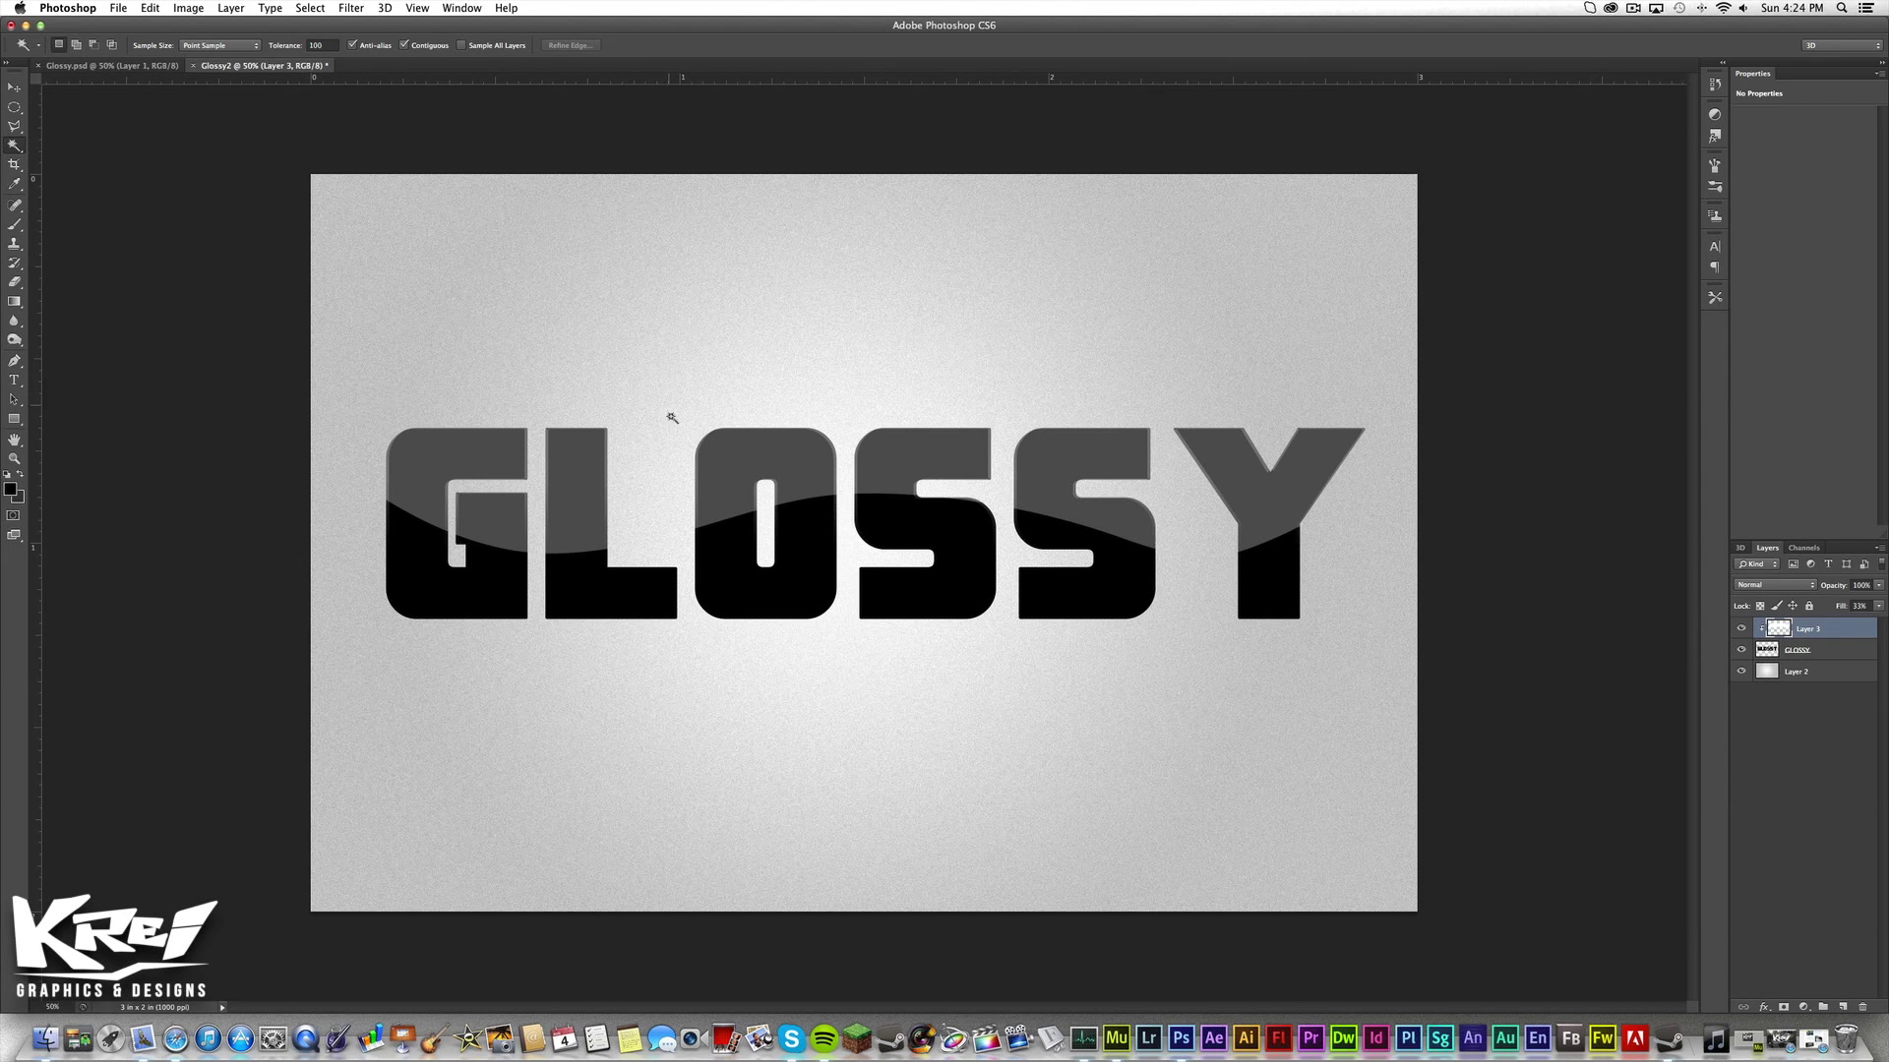
Magic Wand-select the shine area on Layer 3 and set the foreground colour to white.
{"action": "left_click", "coordinate": [673, 473]}
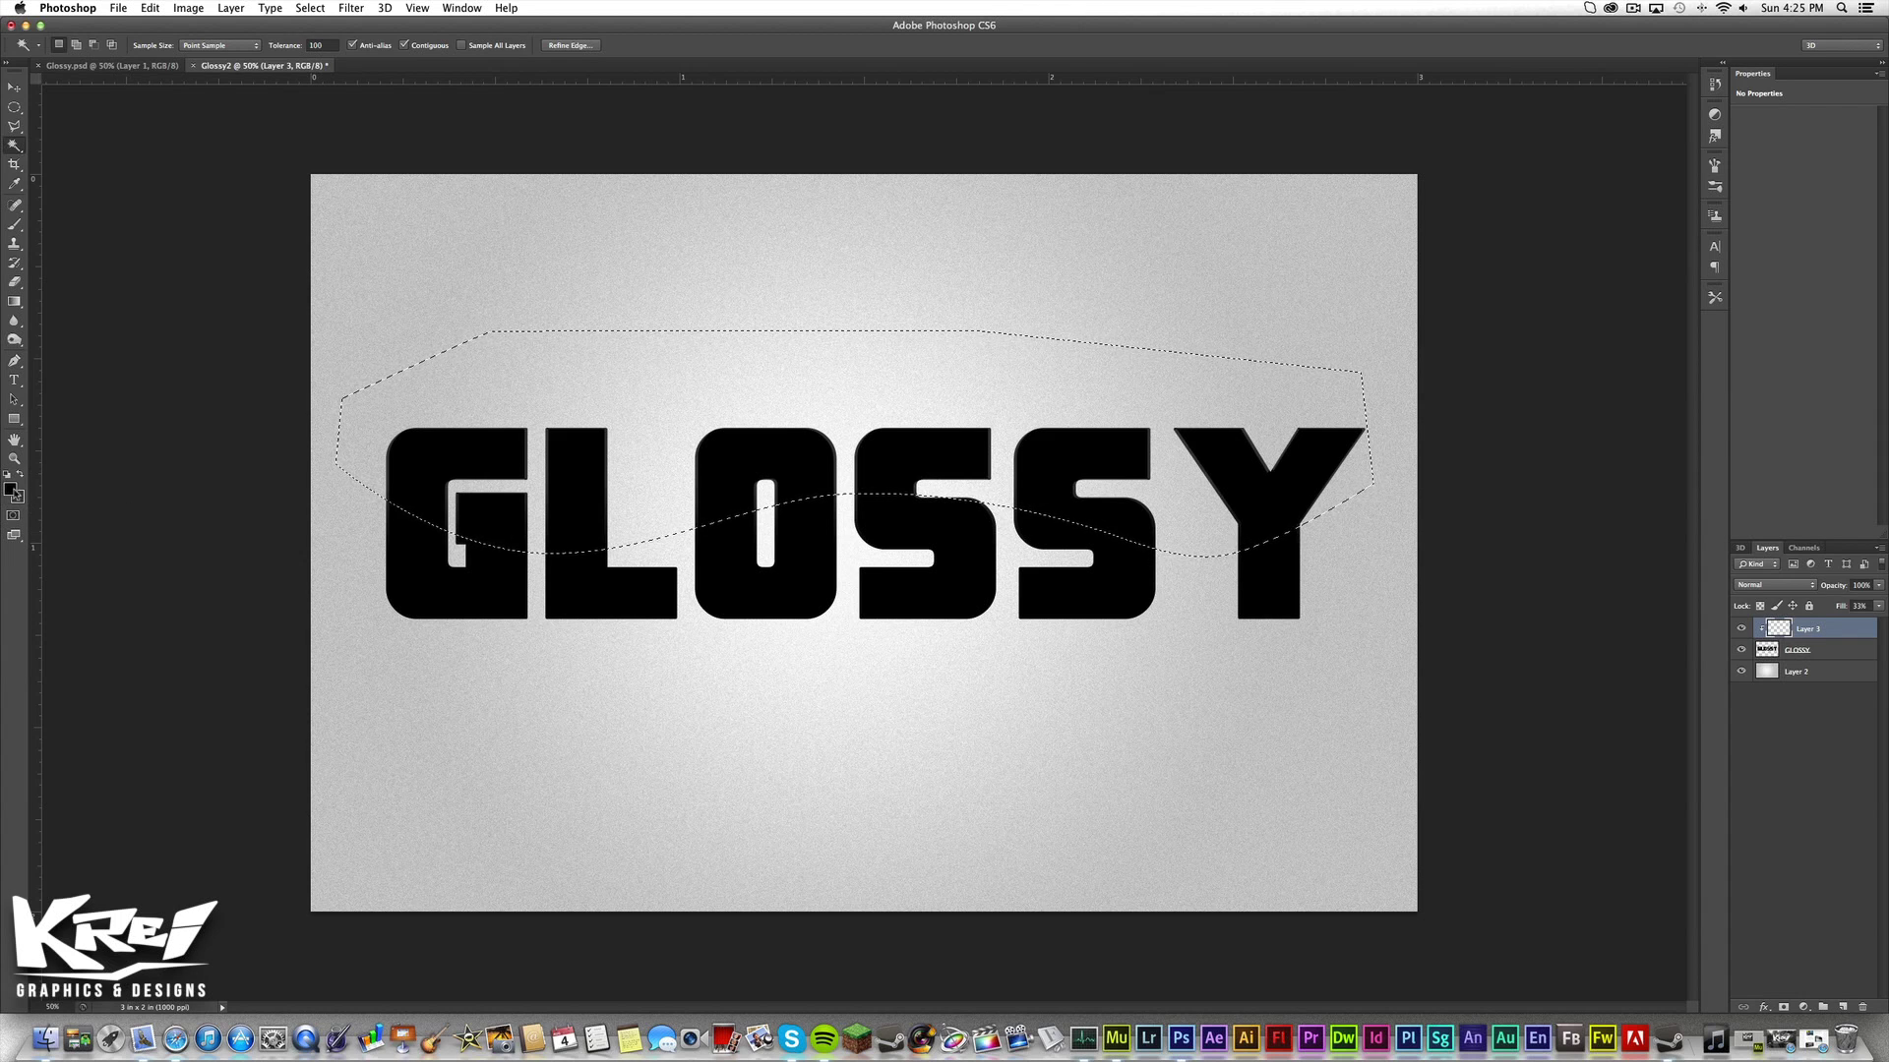
{"action": "left_click", "coordinate": [13, 490]}
{"action": "left_click_drag", "start_coordinate": [1422, 462], "coordinate": [1320, 401]}
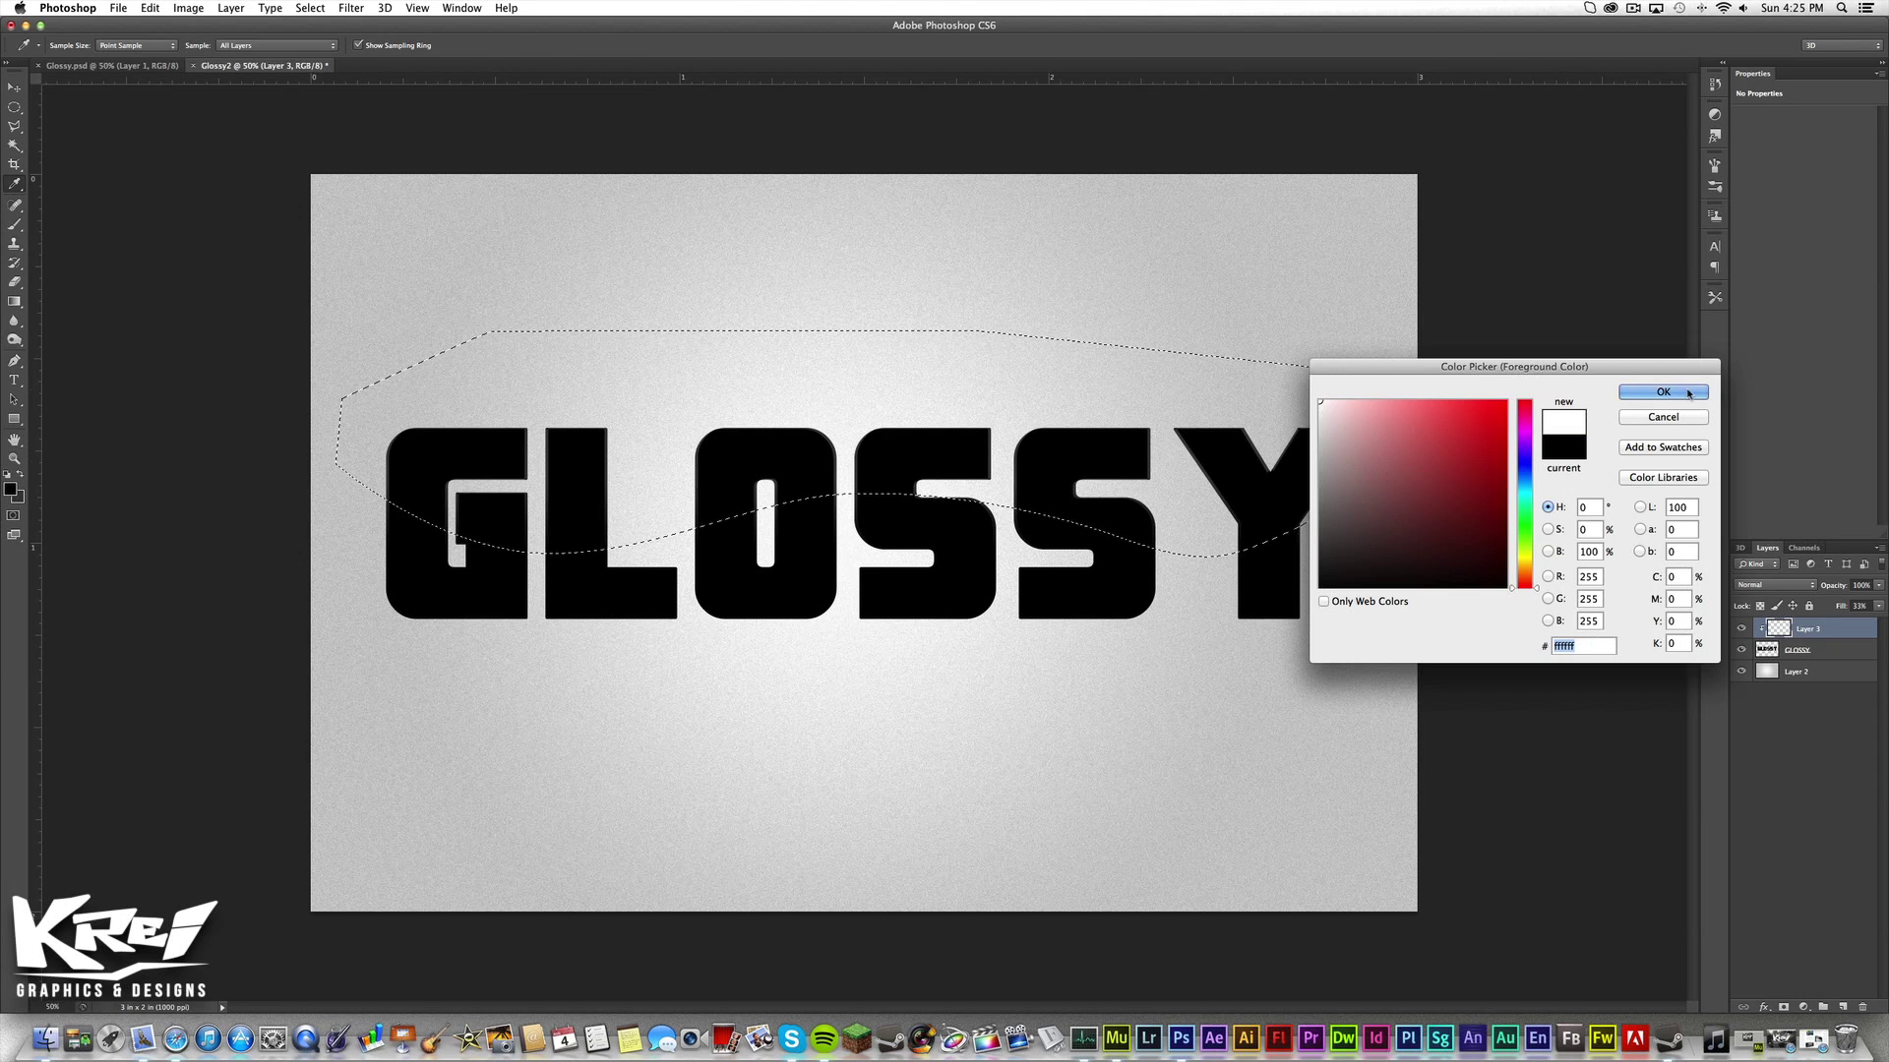
{"action": "left_click", "coordinate": [1688, 393]}
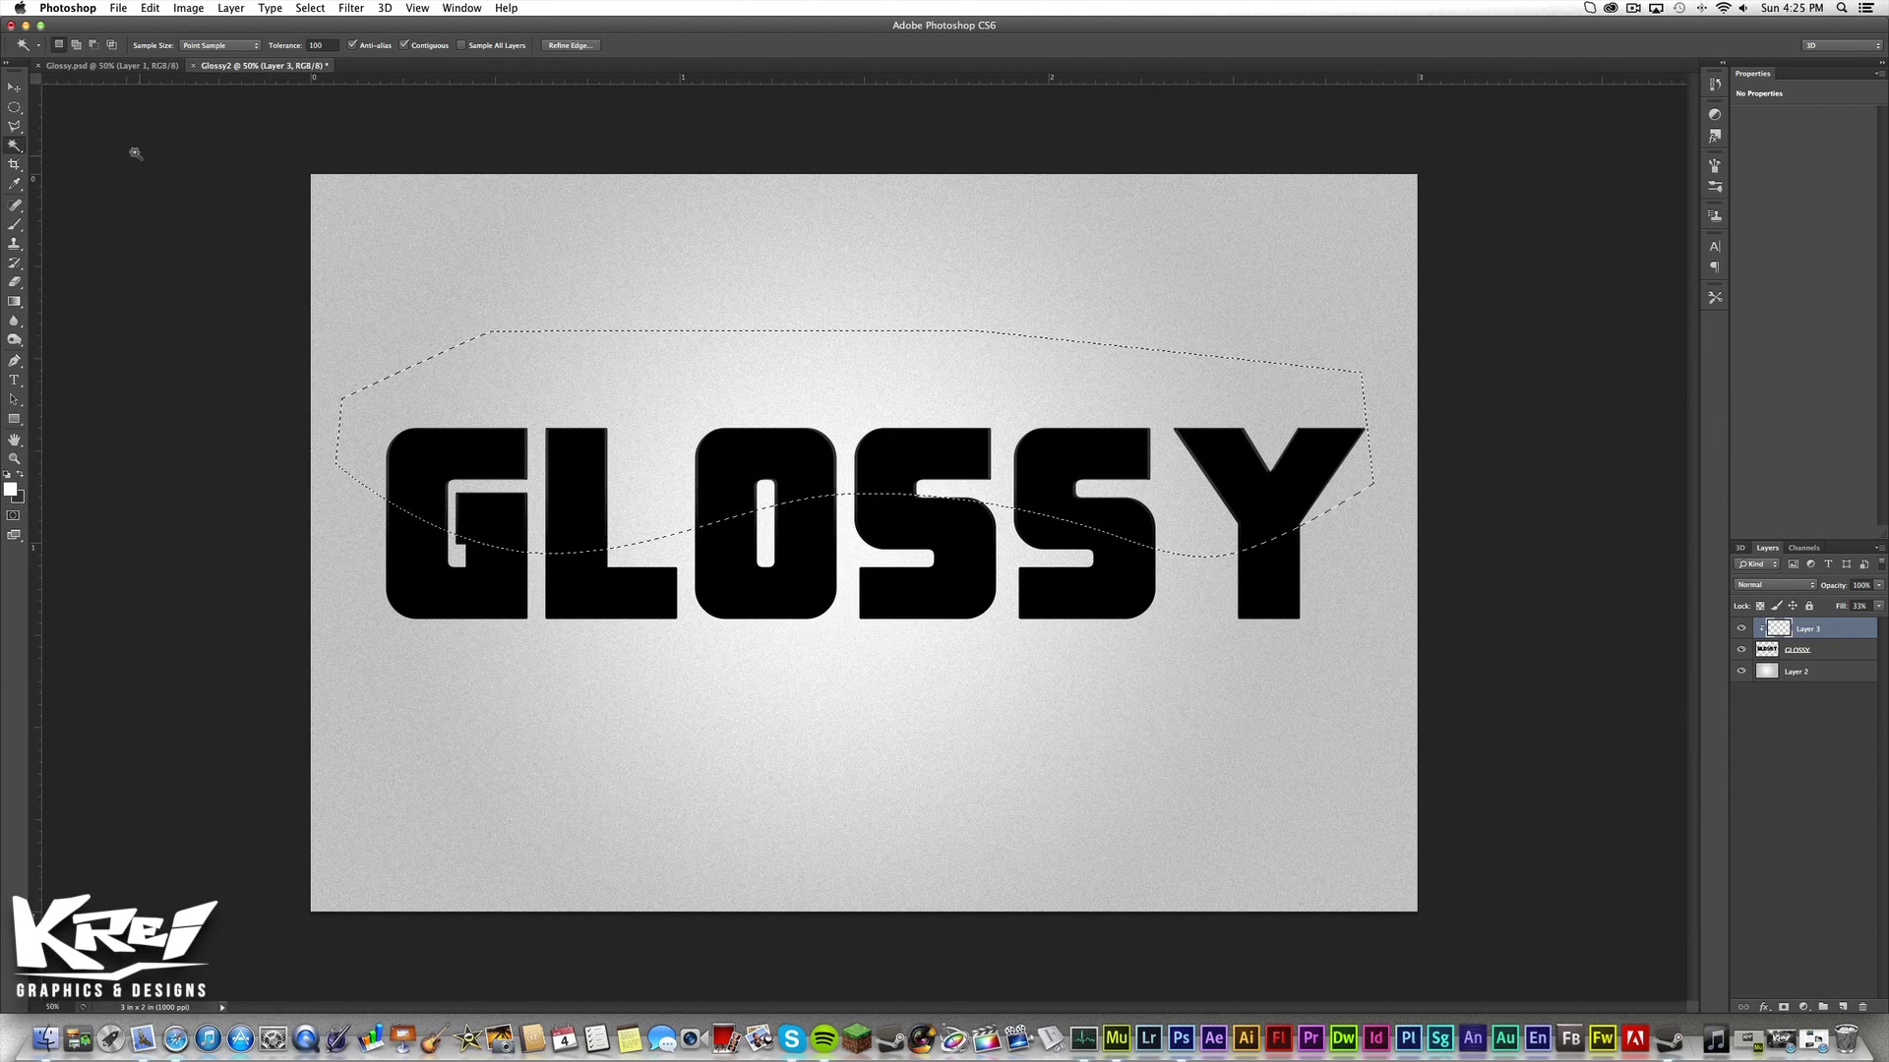
Fill the shine with a downward Foreground to Transparent gradient, deselect, and adjust layer Fill.
{"action": "left_click", "coordinate": [14, 302]}
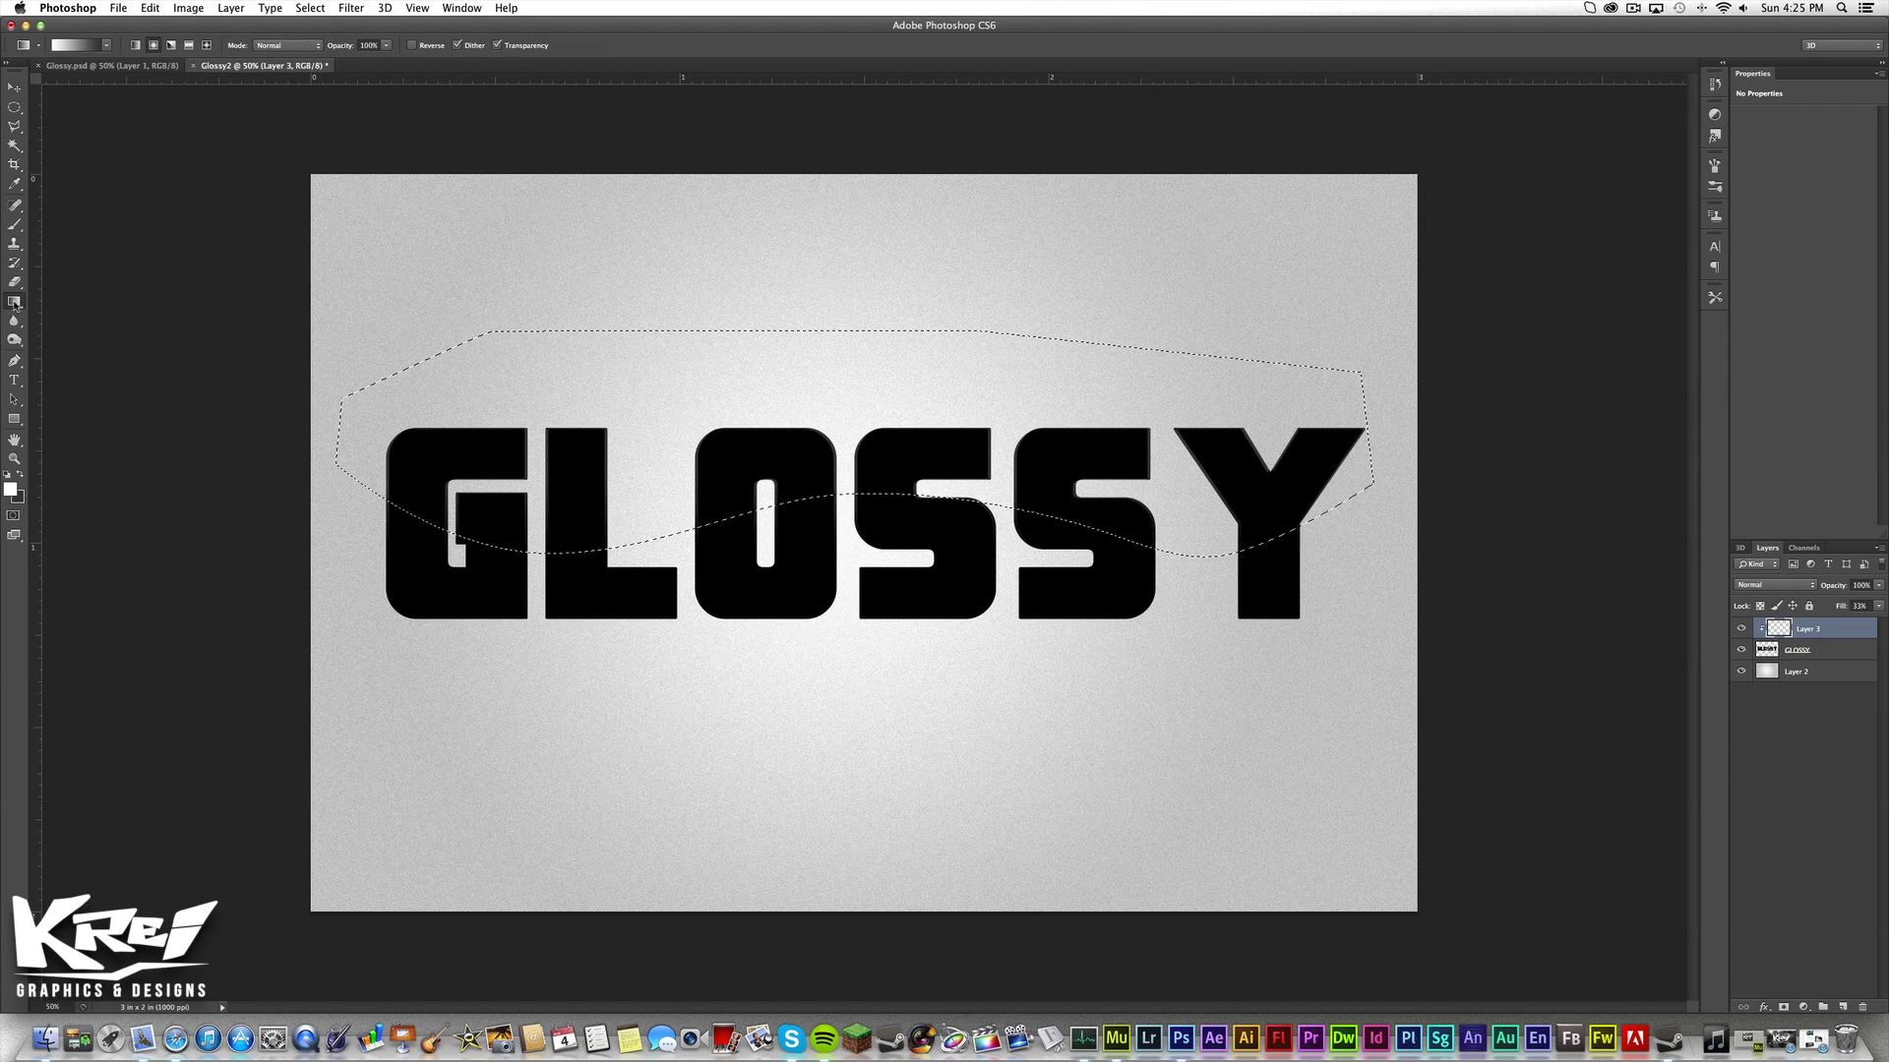
{"action": "left_click", "coordinate": [85, 46]}
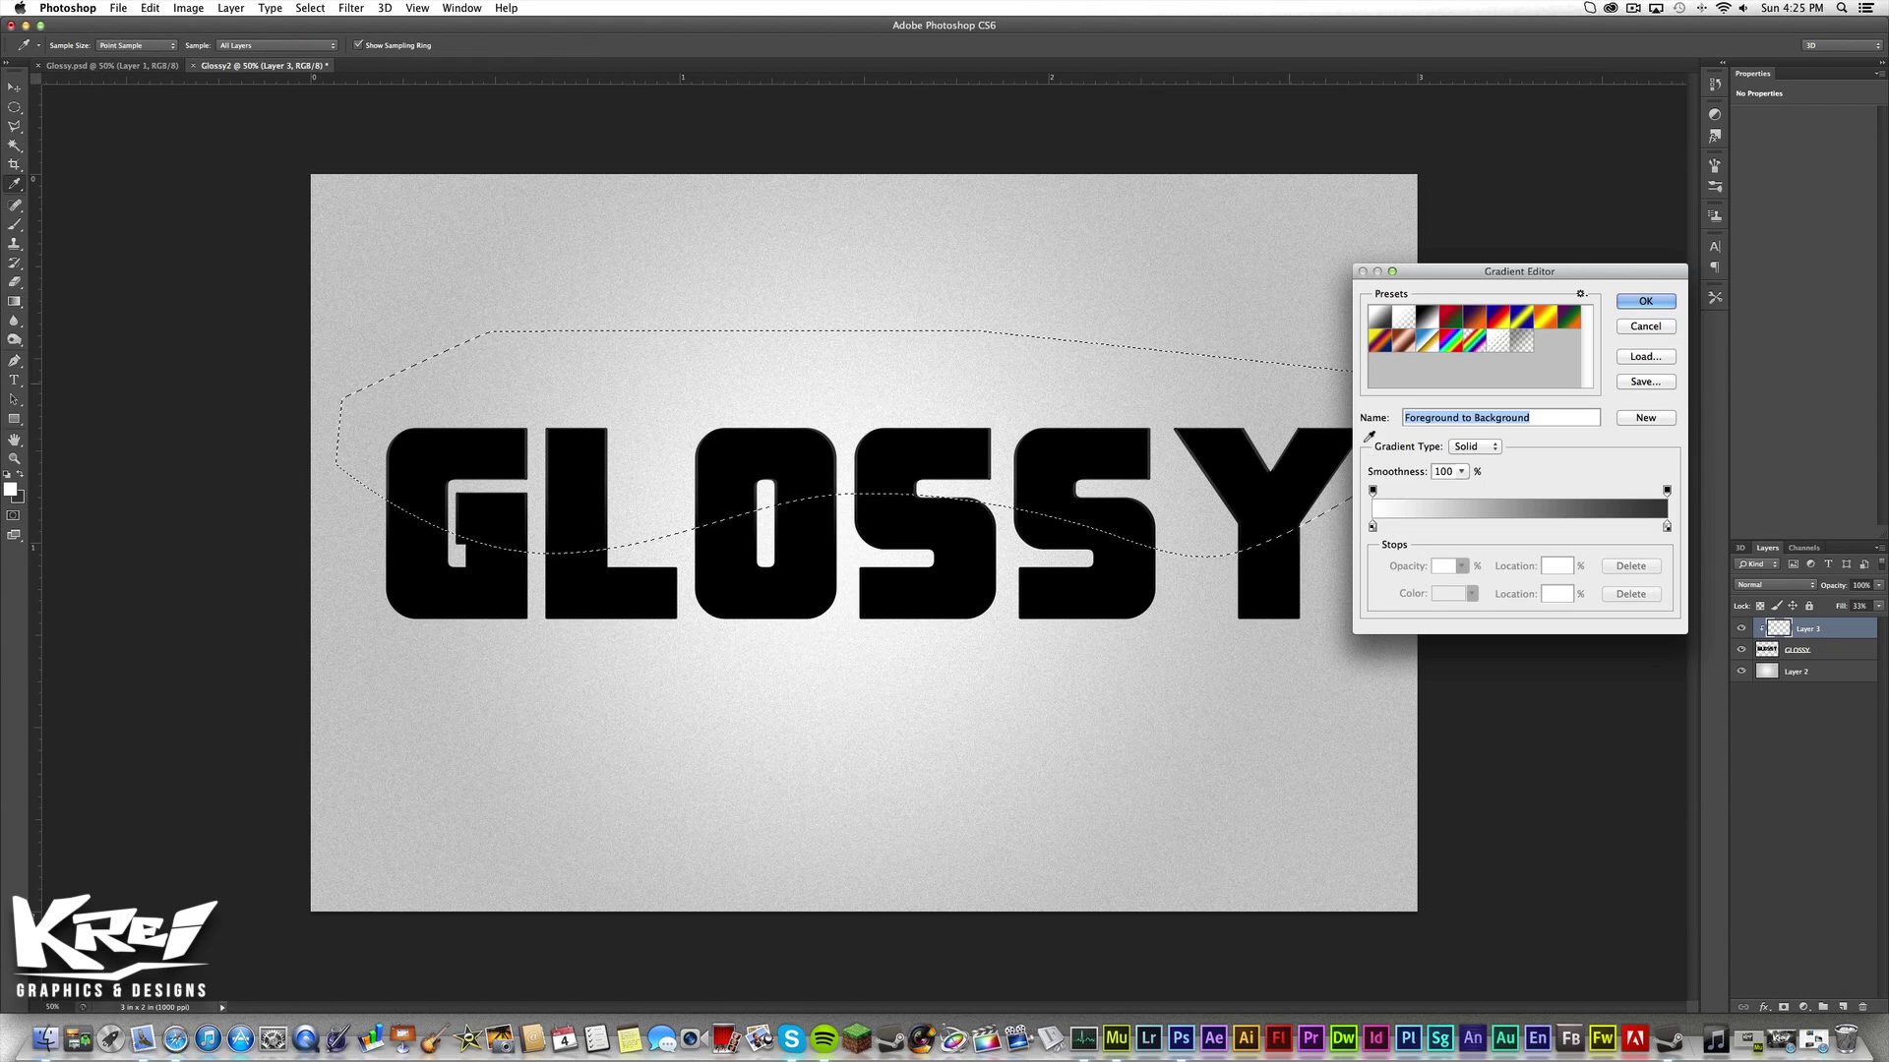
{"action": "left_click", "coordinate": [1407, 320]}
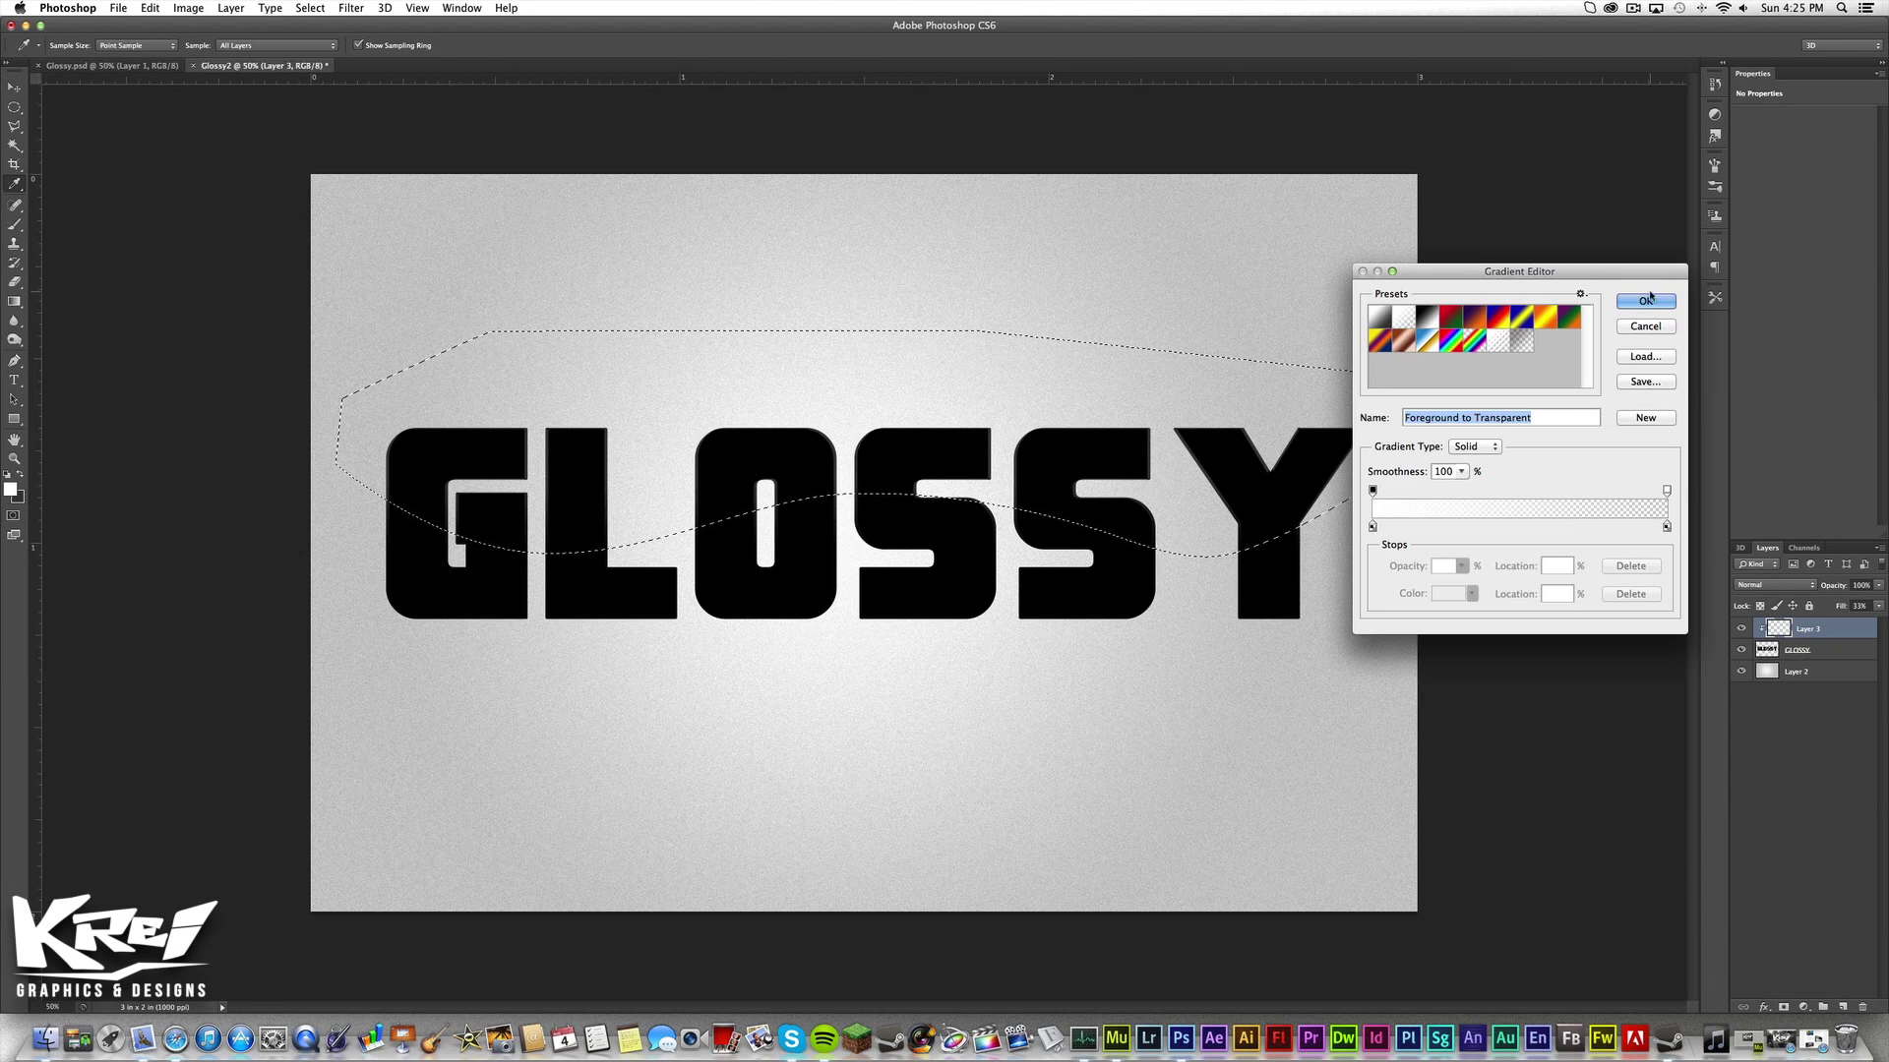
{"action": "key", "text": "Return"}
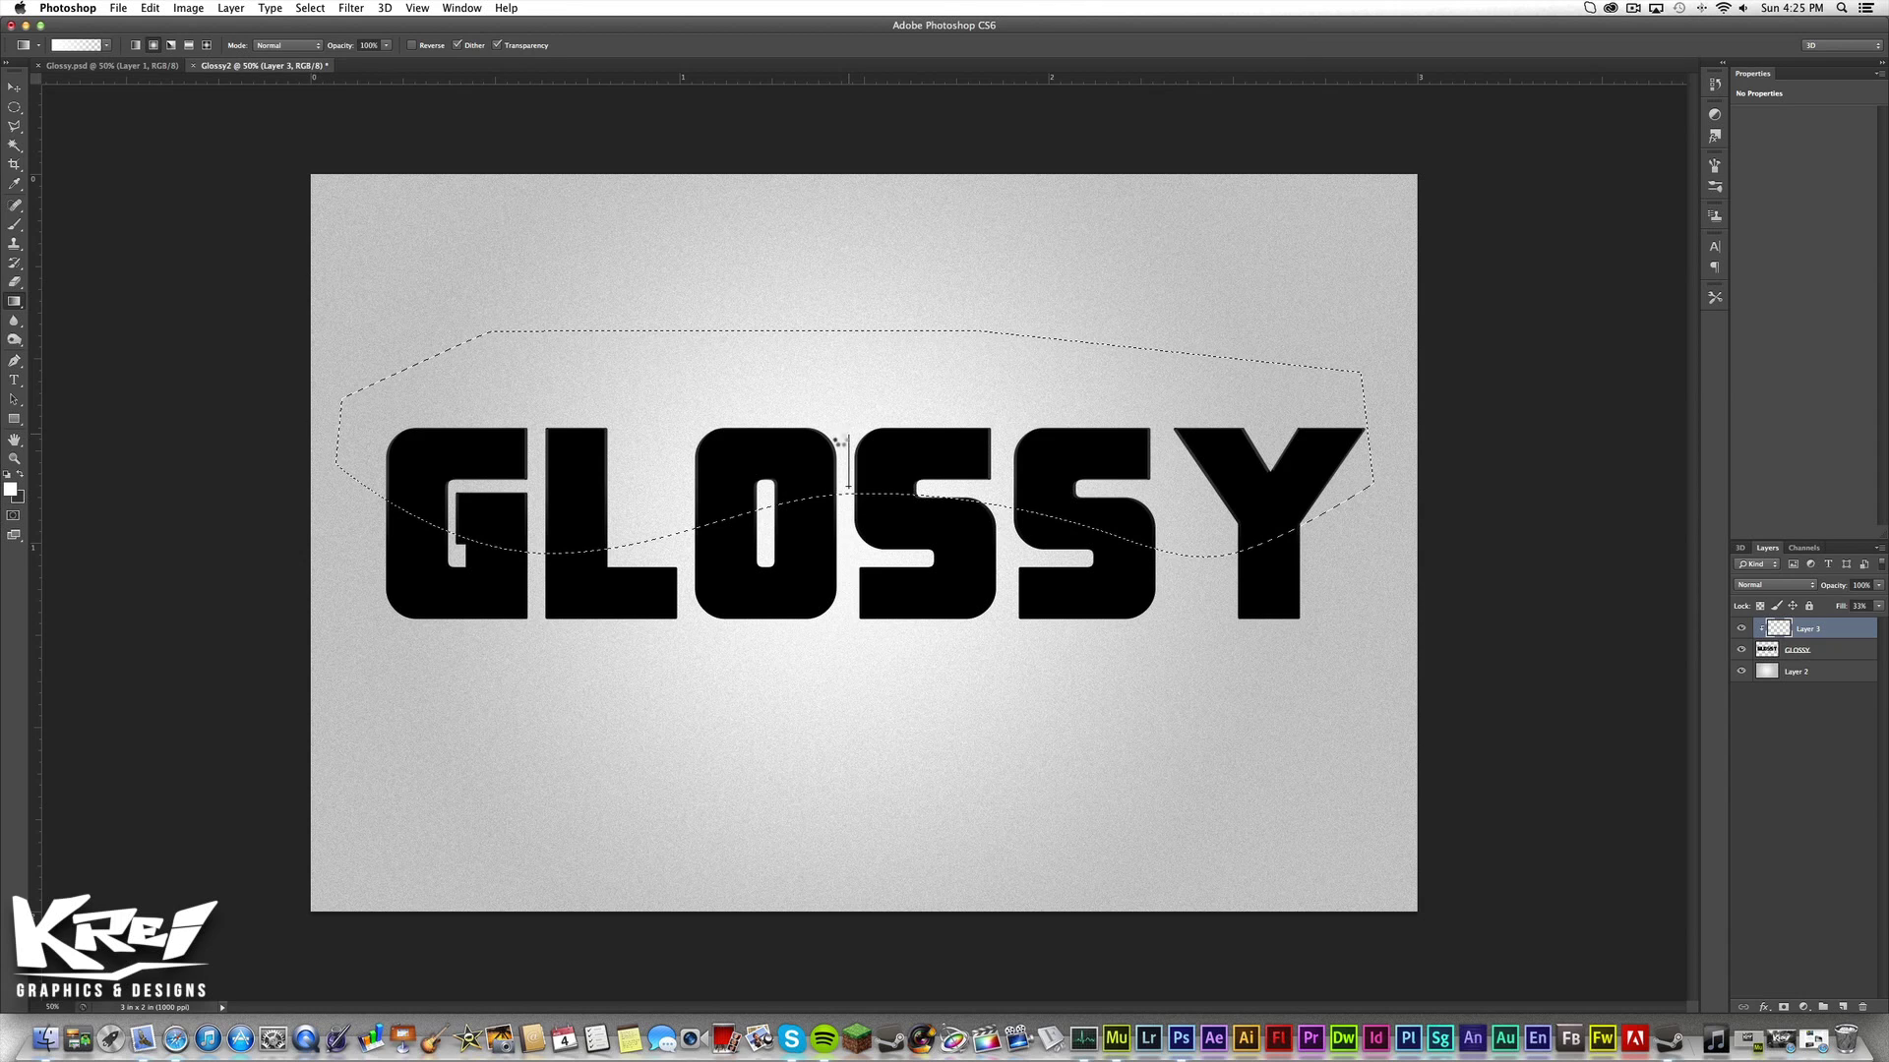
{"action": "left_click_drag", "start_coordinate": [848, 440], "coordinate": [848, 433]}
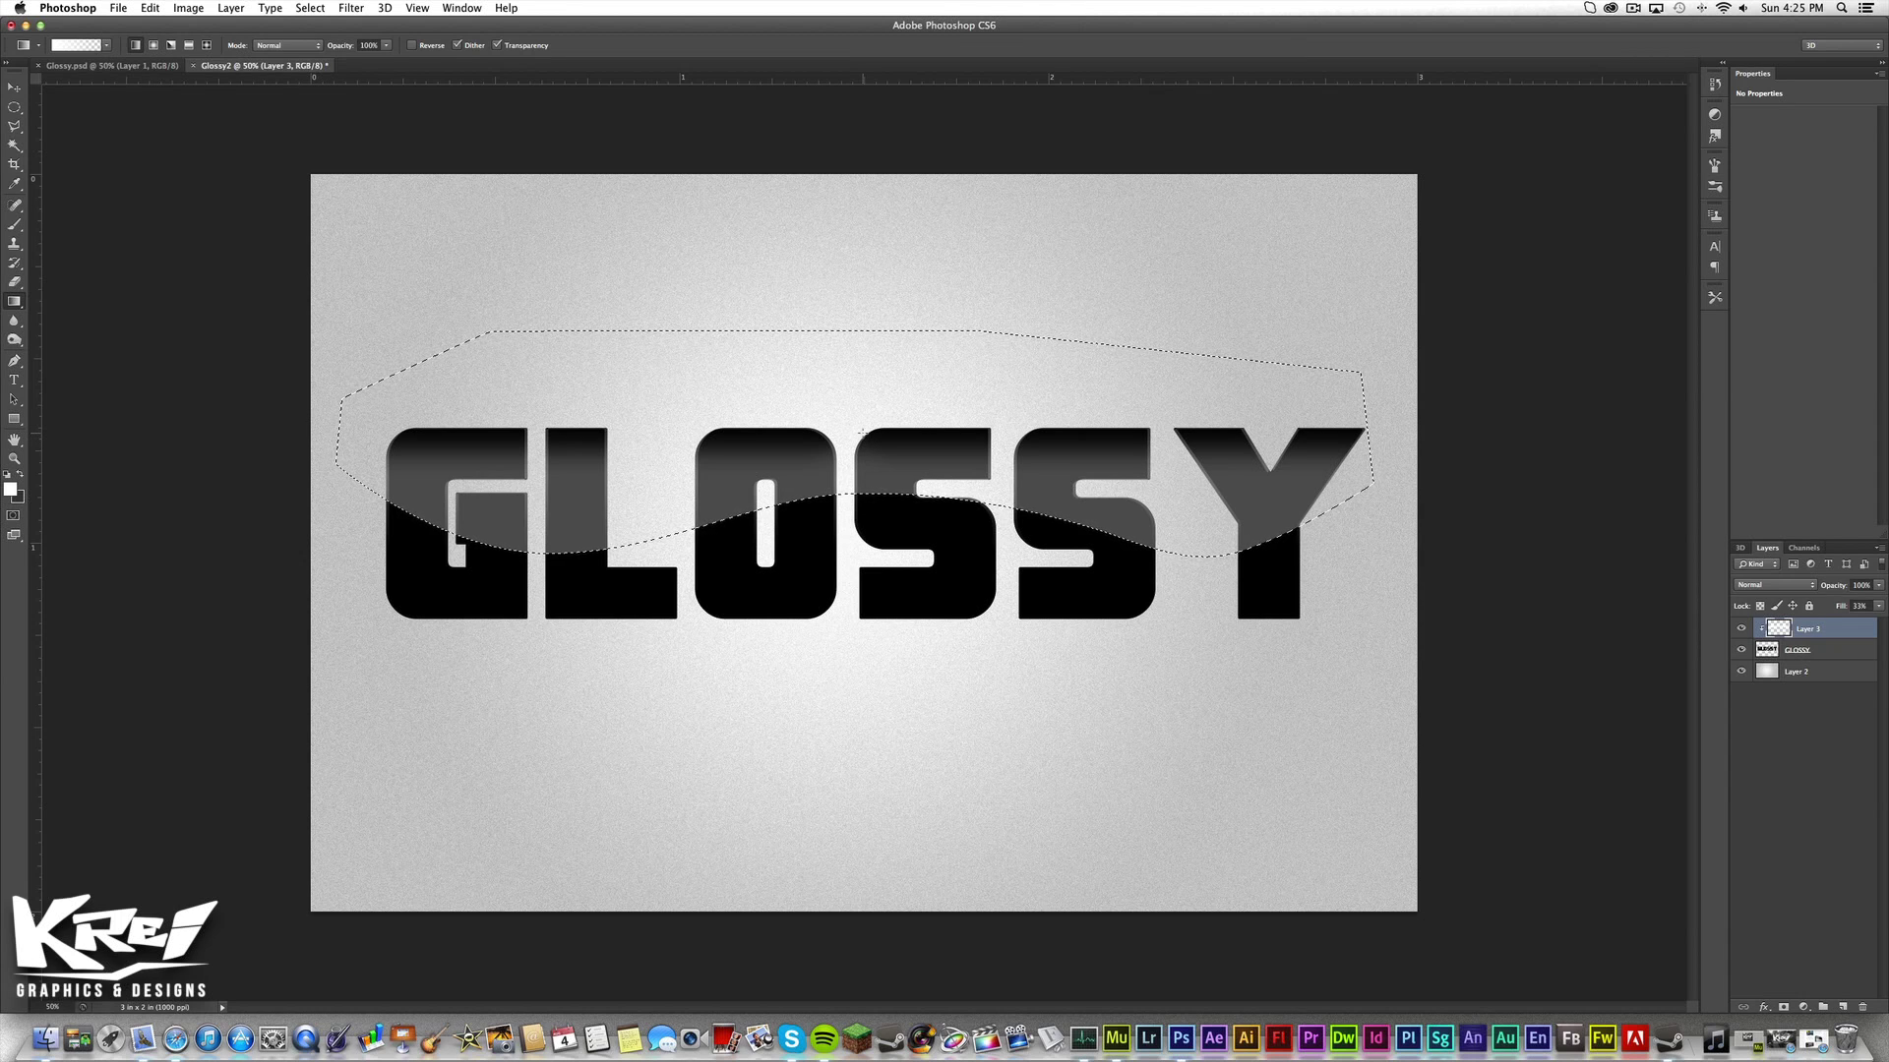
{"action": "key", "text": "ctrl+d"}
{"action": "left_click", "coordinate": [1878, 606]}
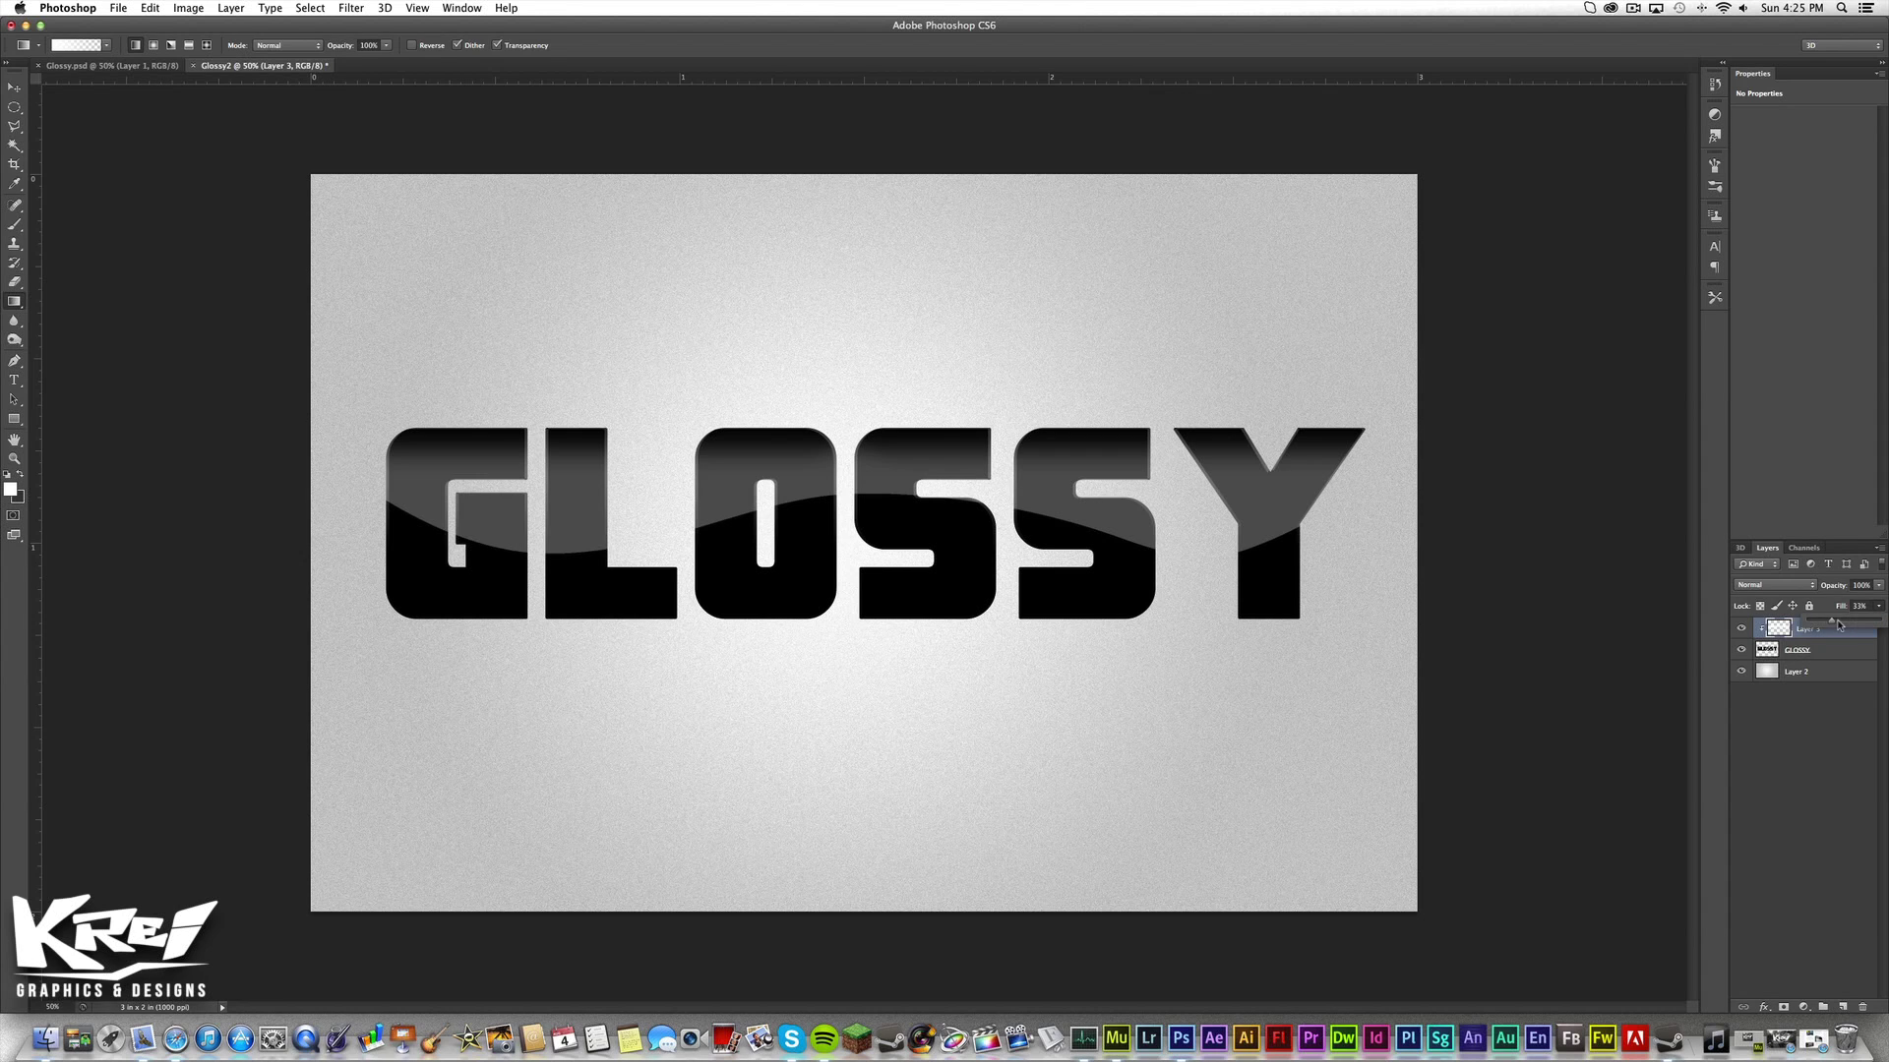
{"action": "left_click_drag", "start_coordinate": [1844, 622], "coordinate": [1832, 622]}
Add a Satin layer style to the GLOSSY text layer with an increased Distance.
{"action": "left_click", "coordinate": [1844, 651]}
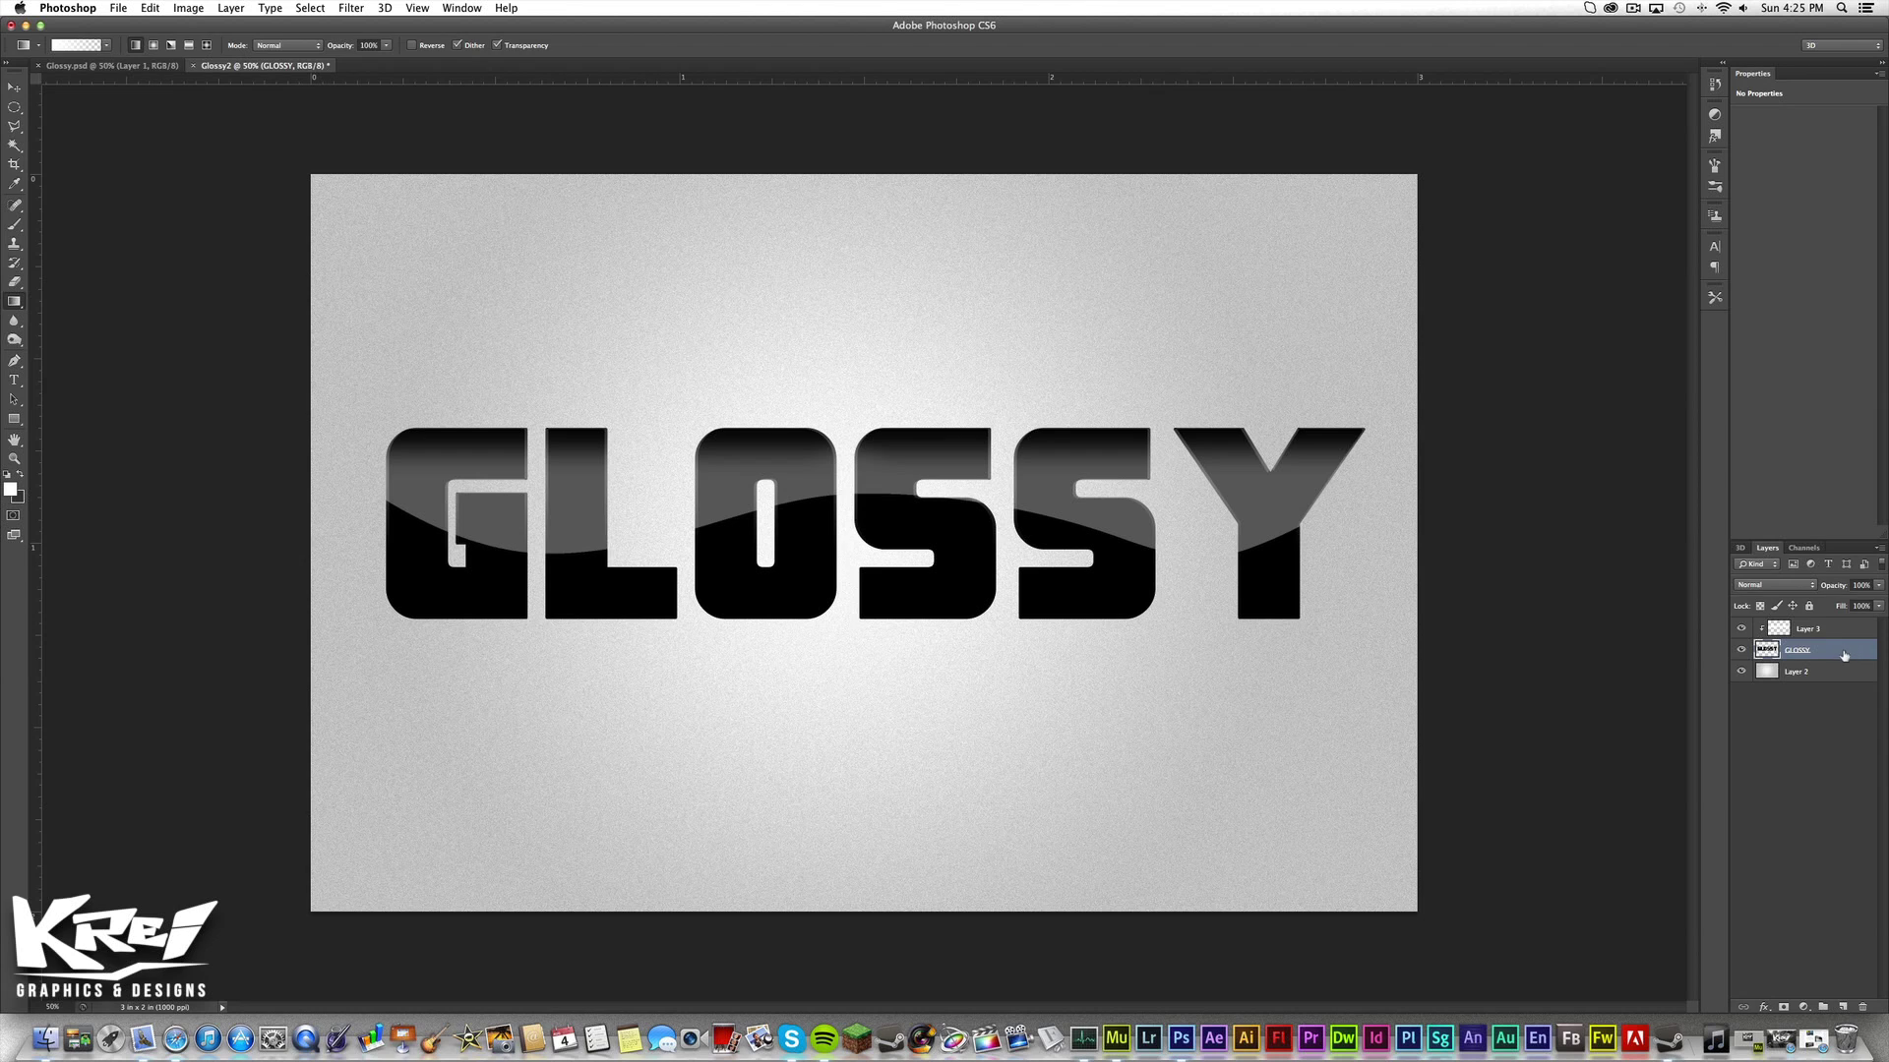
{"action": "double_click", "coordinate": [1844, 654]}
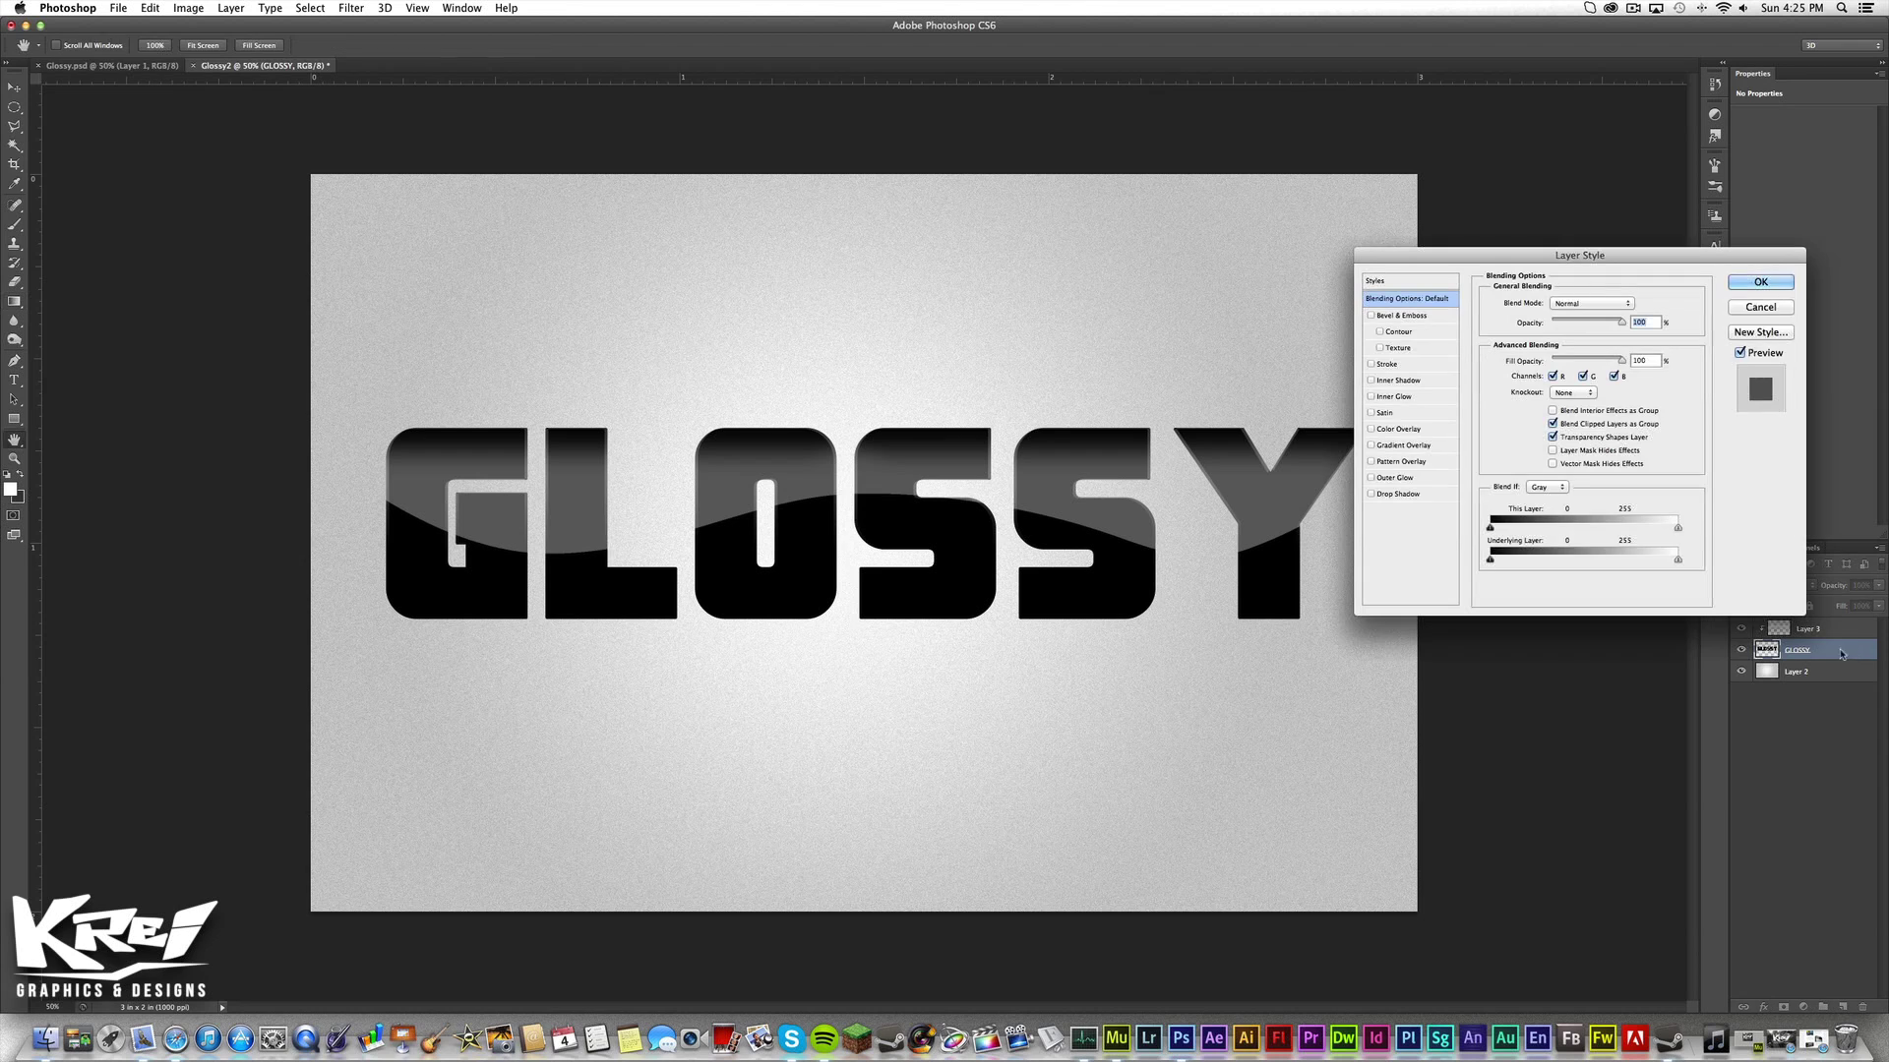
{"action": "left_click", "coordinate": [1395, 413]}
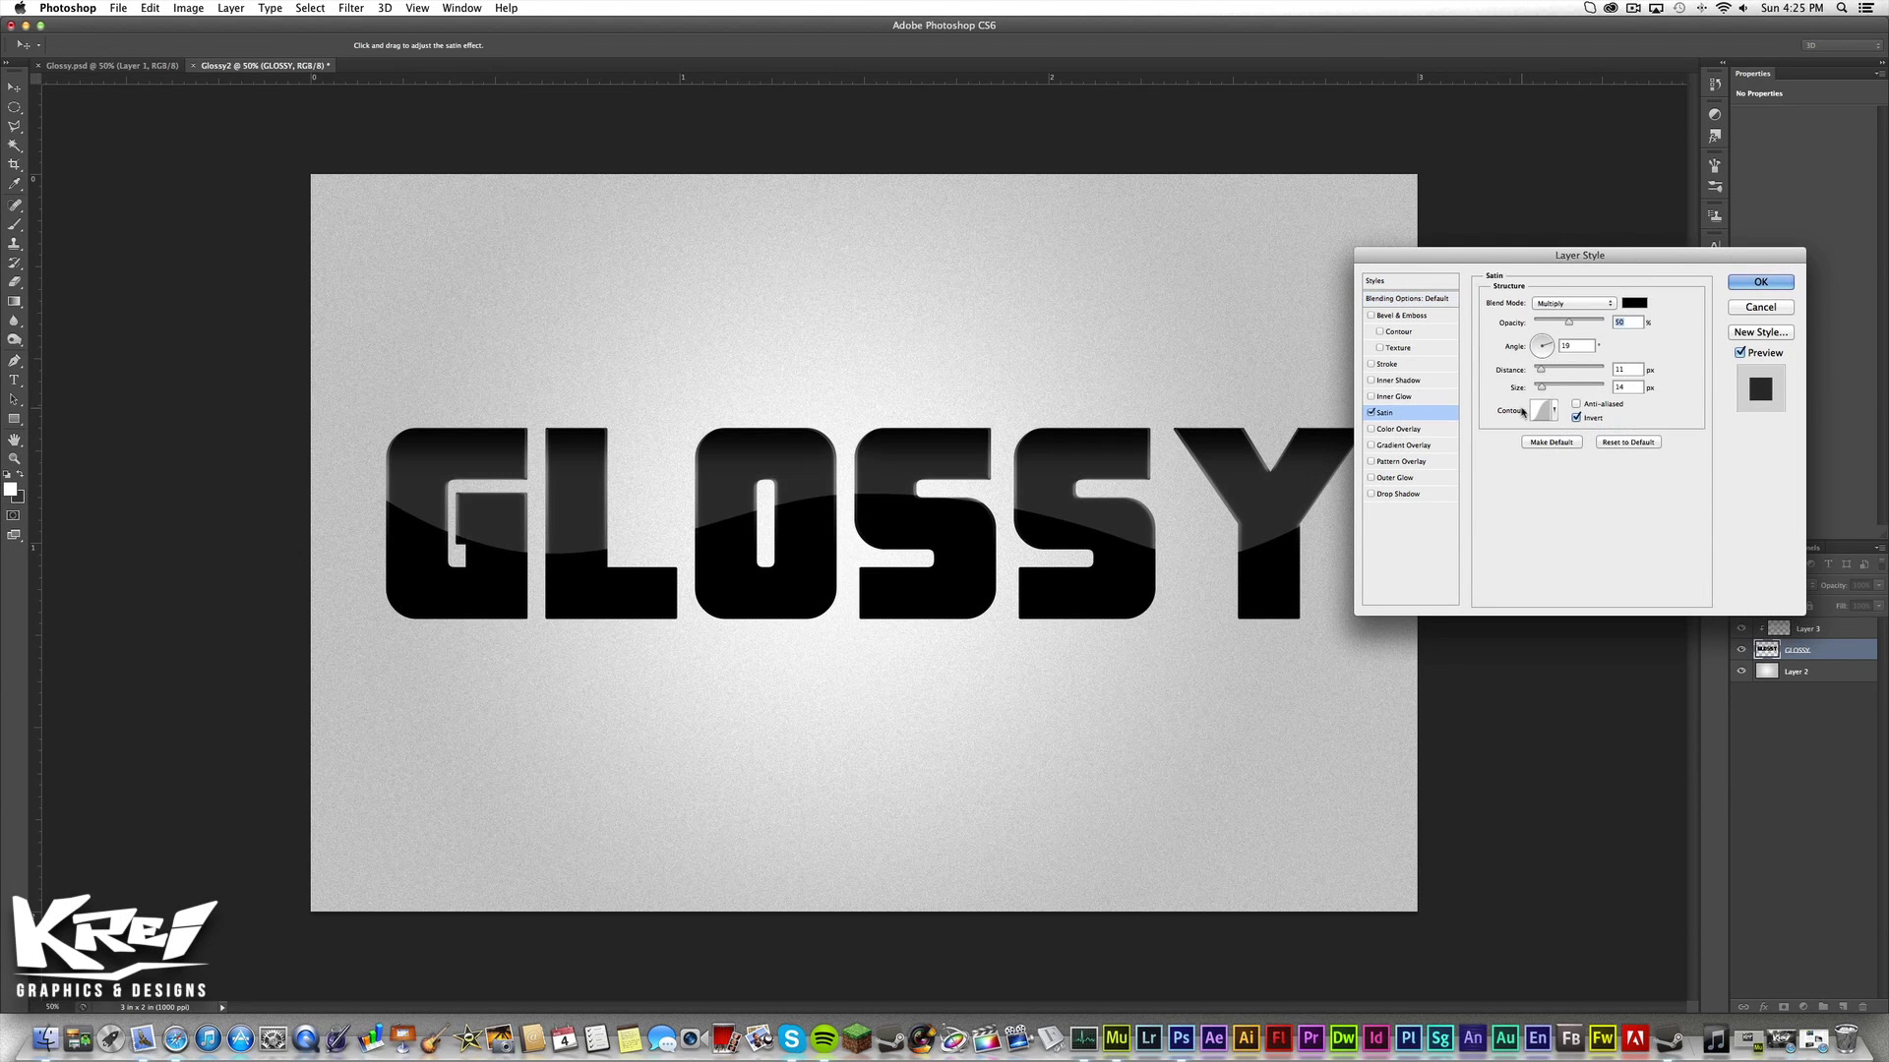
{"action": "mouse_move", "coordinate": [1541, 369]}
{"action": "left_mouse_down"}
{"action": "mouse_move", "coordinate": [1612, 322]}
{"action": "mouse_move", "coordinate": [1516, 336]}
{"action": "mouse_move", "coordinate": [1559, 385]}
{"action": "mouse_move", "coordinate": [1636, 378]}
{"action": "left_mouse_up"}
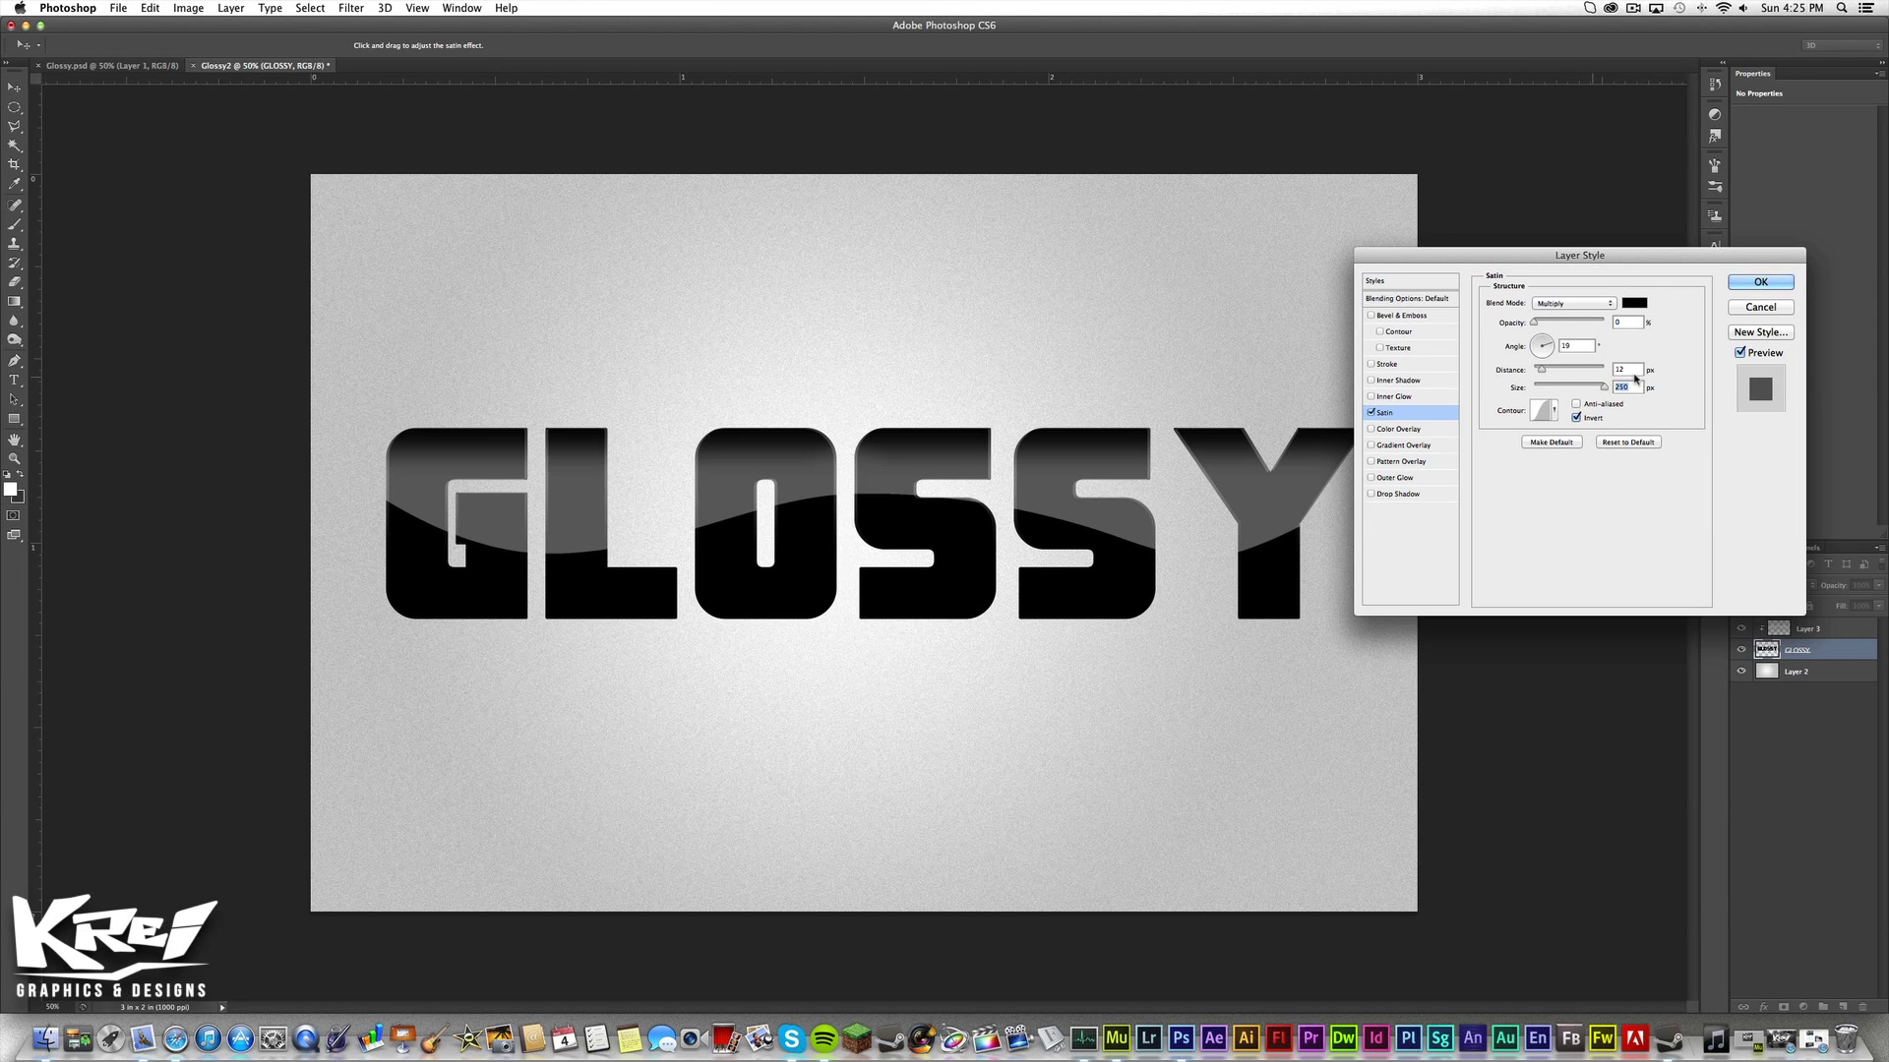
{"action": "left_click", "coordinate": [1728, 282]}
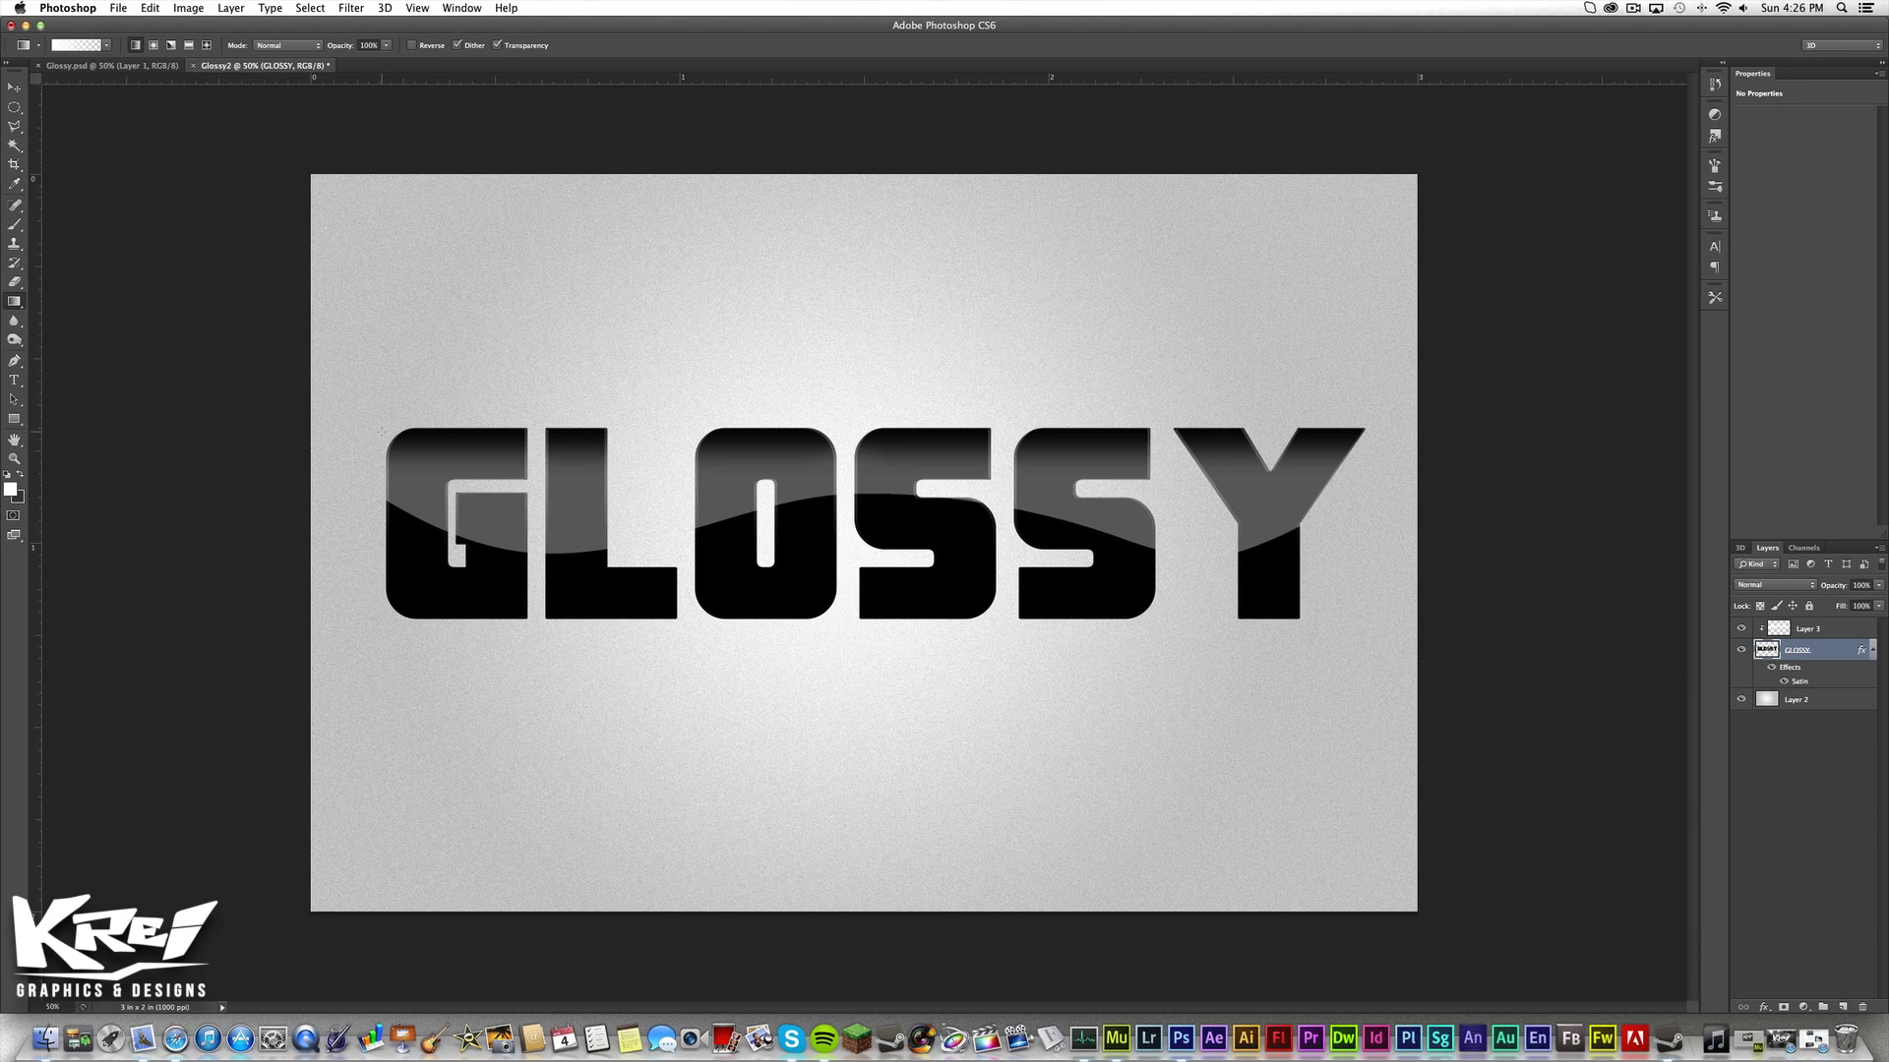
Pick the Elliptical Marquee, then the Pen tool, and view the Glossy.psd document zoomed in.
{"action": "left_click", "coordinate": [17, 106]}
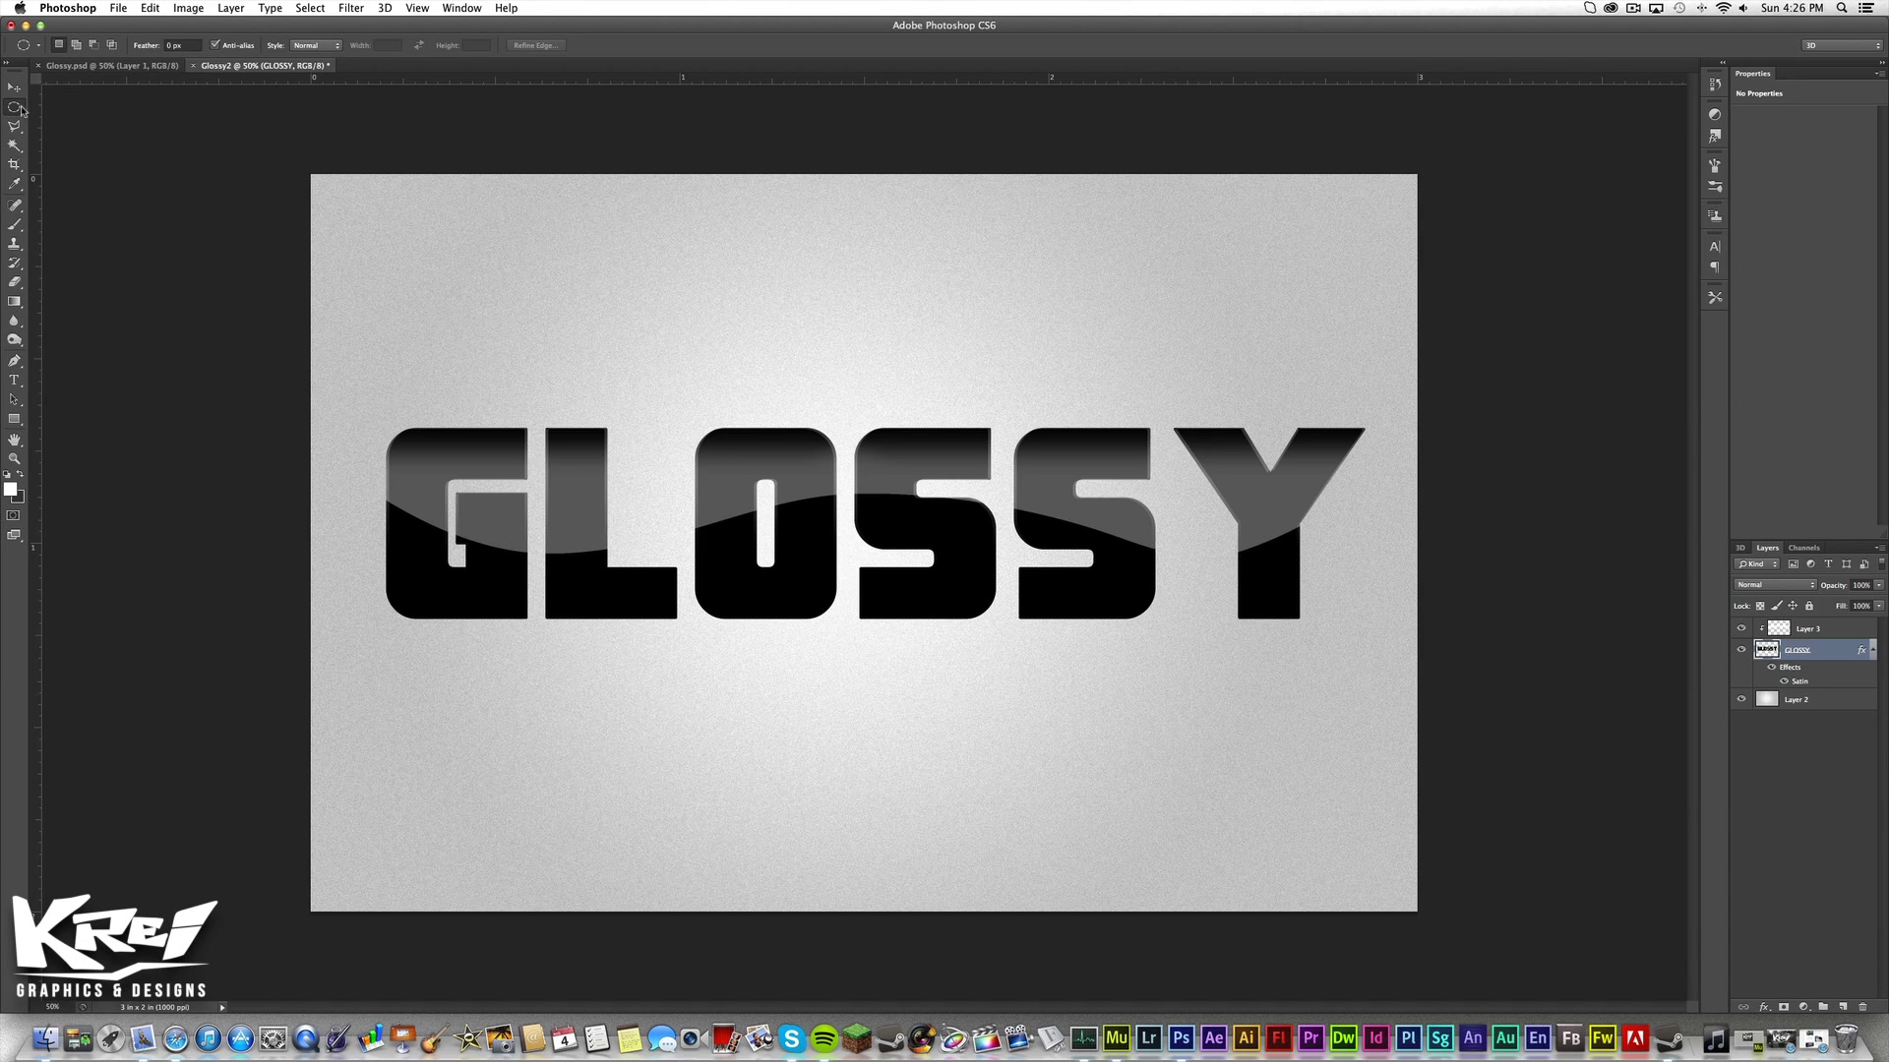
{"action": "right_click", "coordinate": [22, 109]}
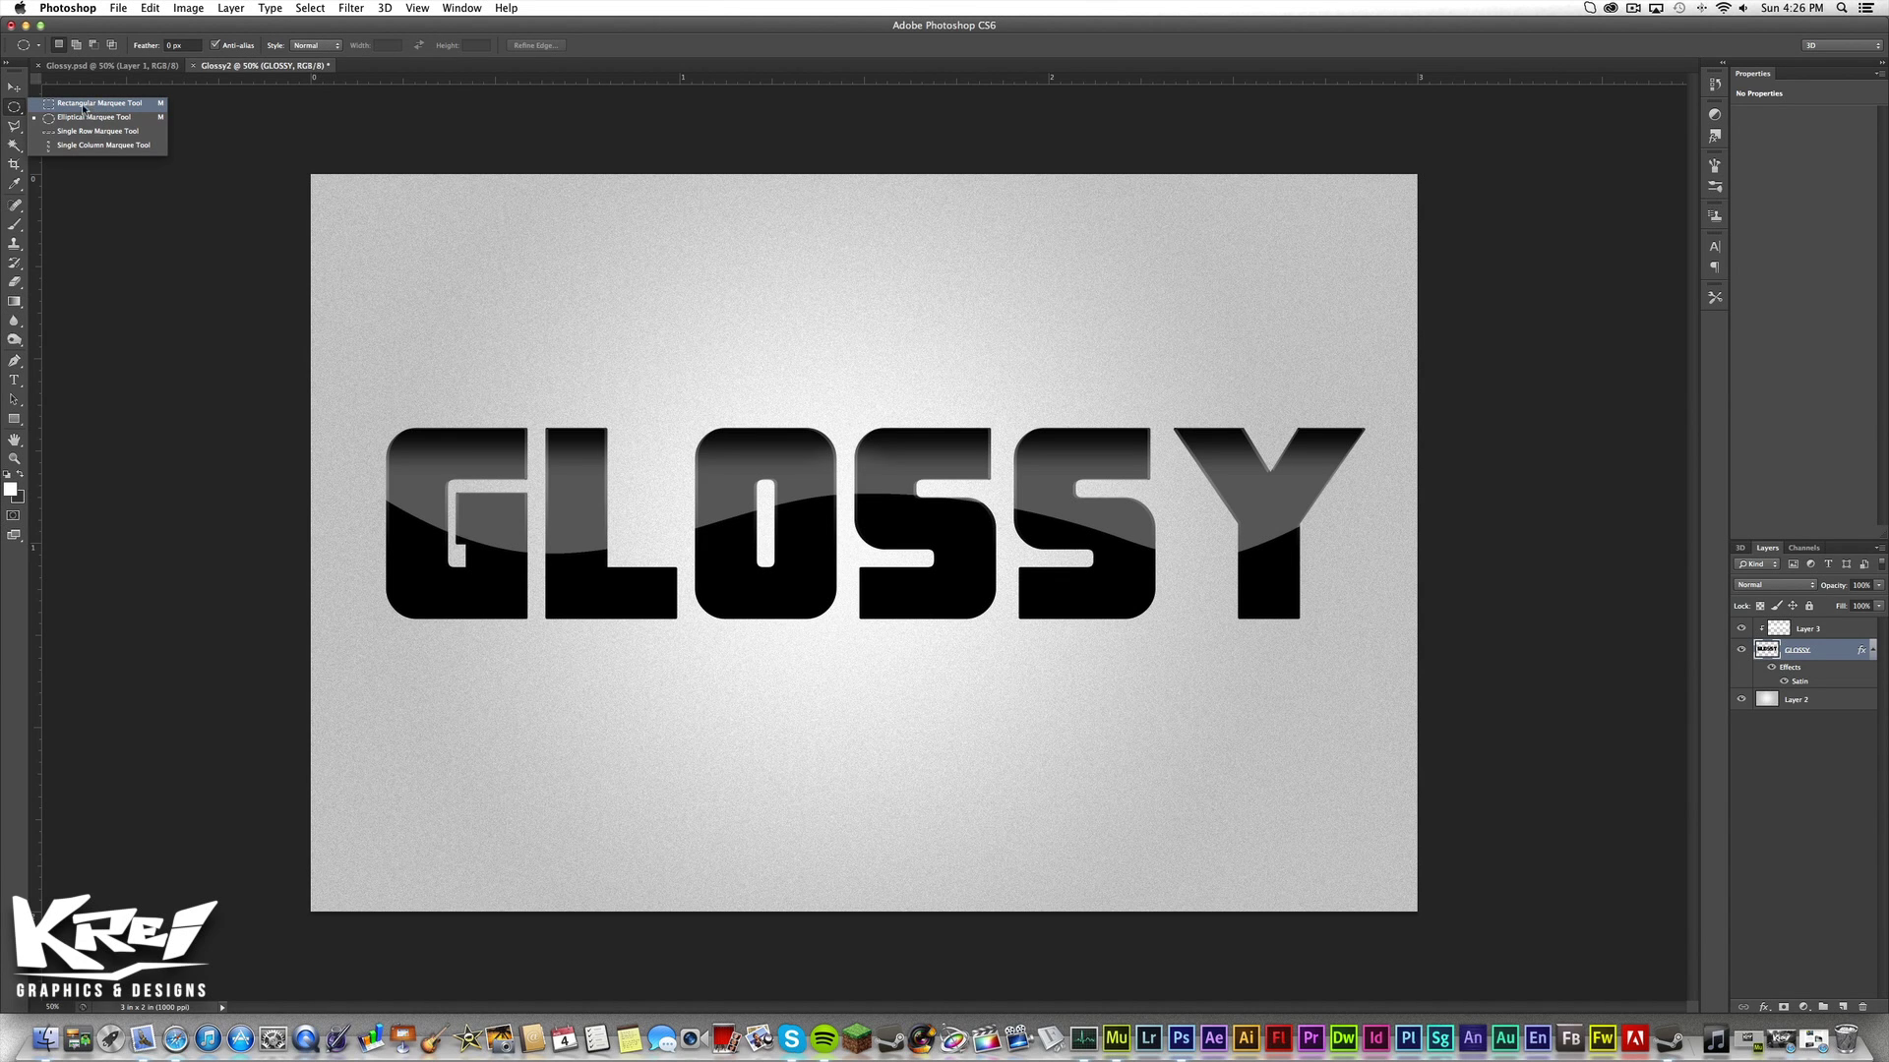
{"action": "left_click", "coordinate": [398, 199]}
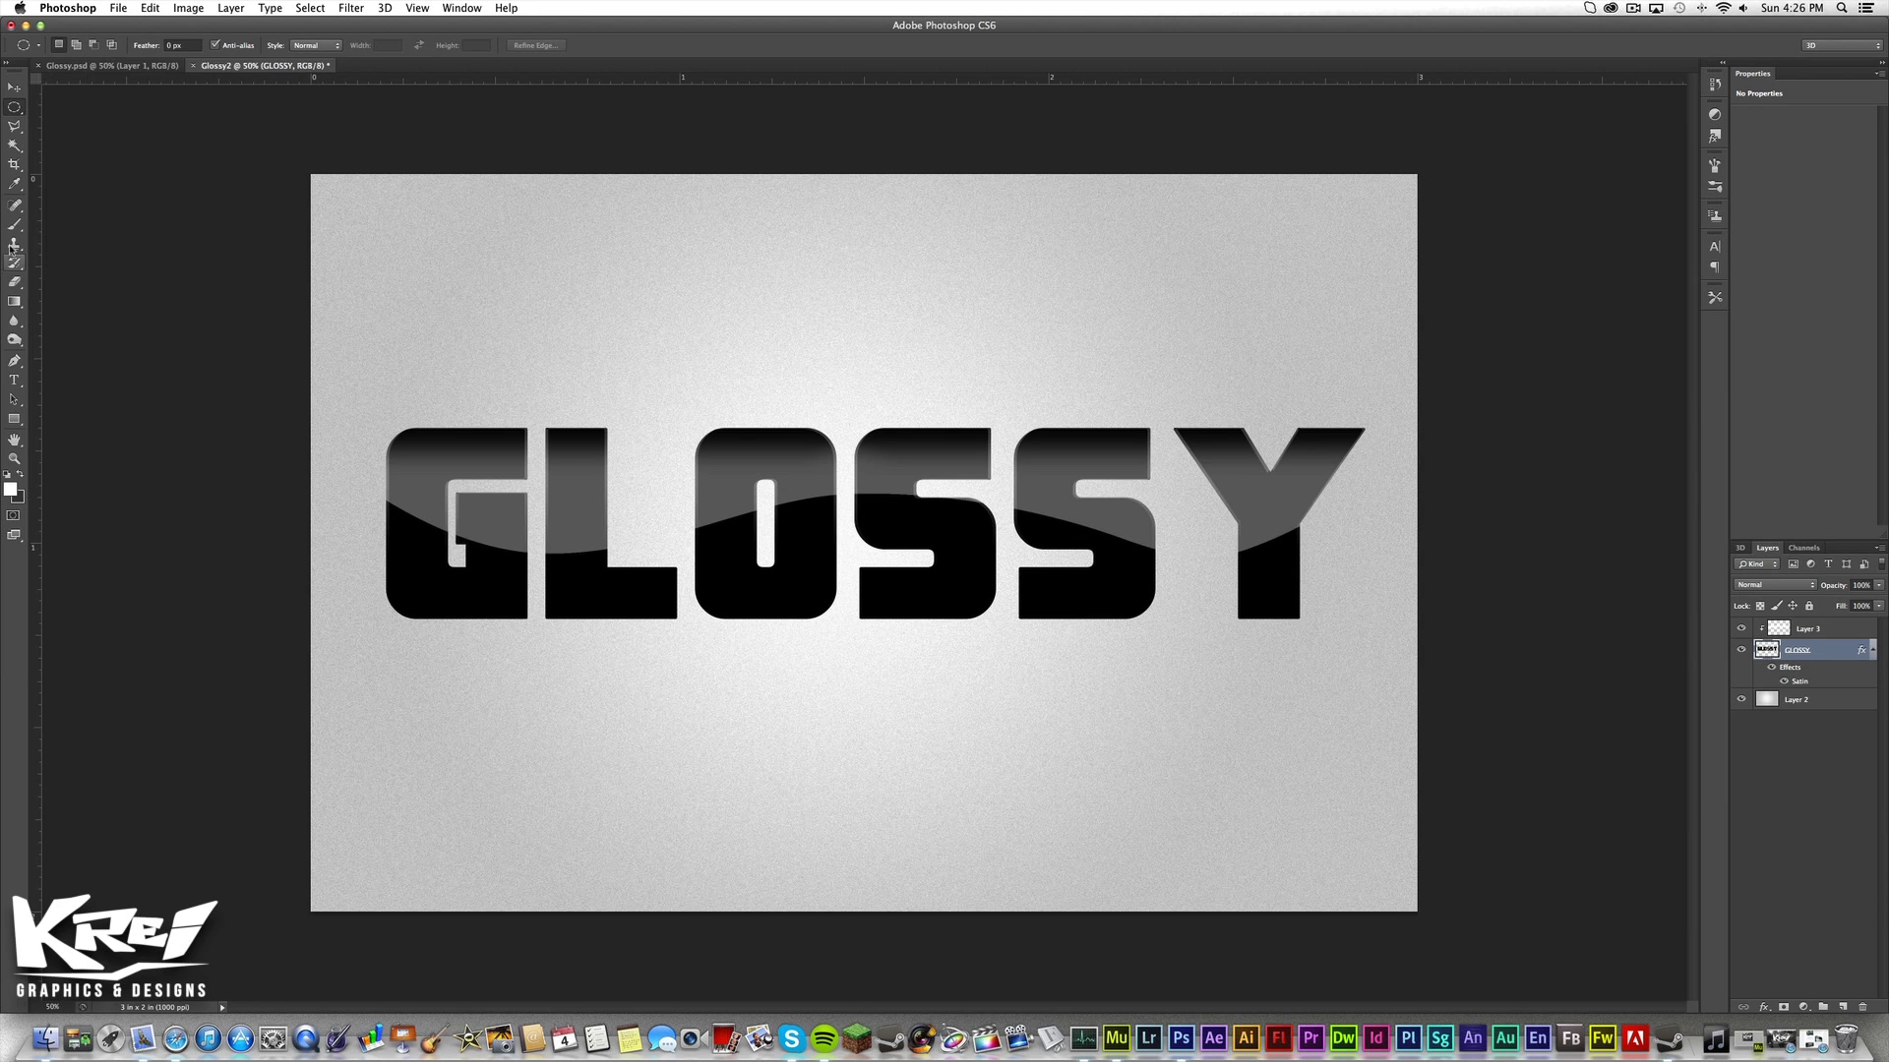
{"action": "left_click", "coordinate": [16, 362]}
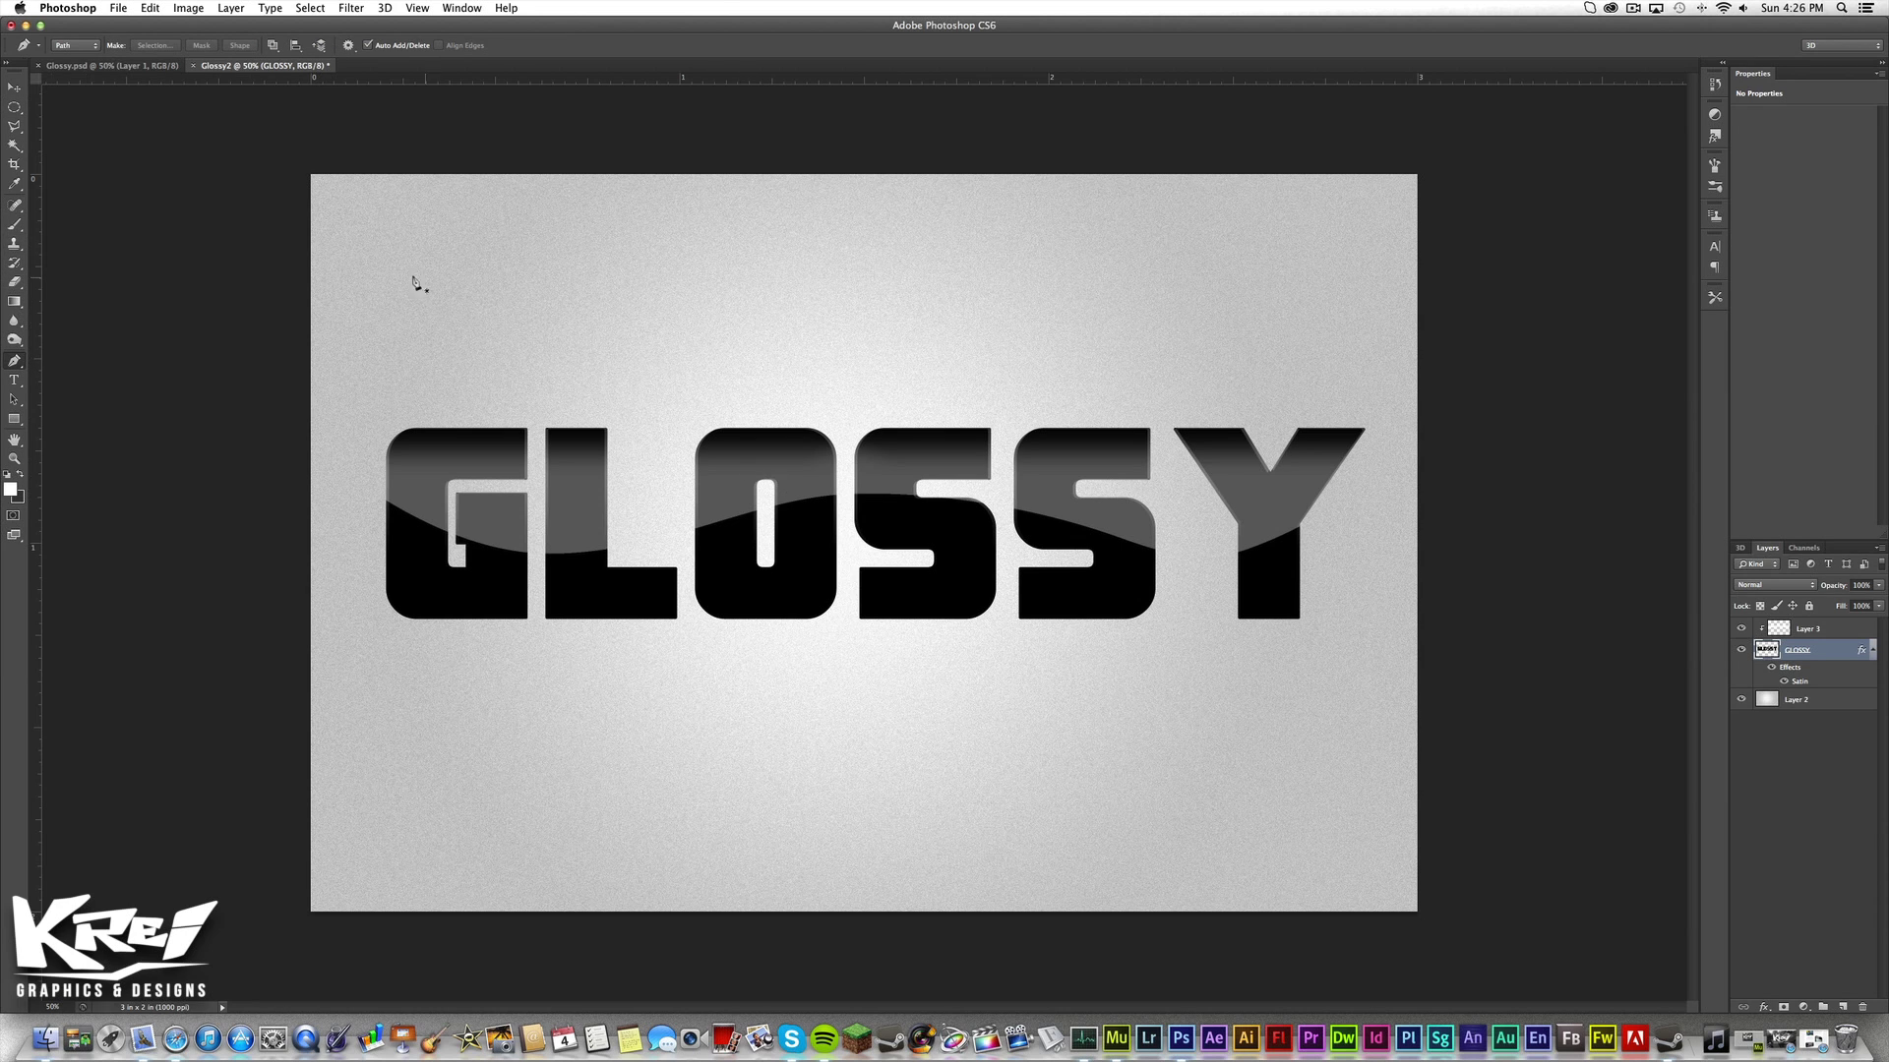
{"action": "left_click", "coordinate": [167, 66]}
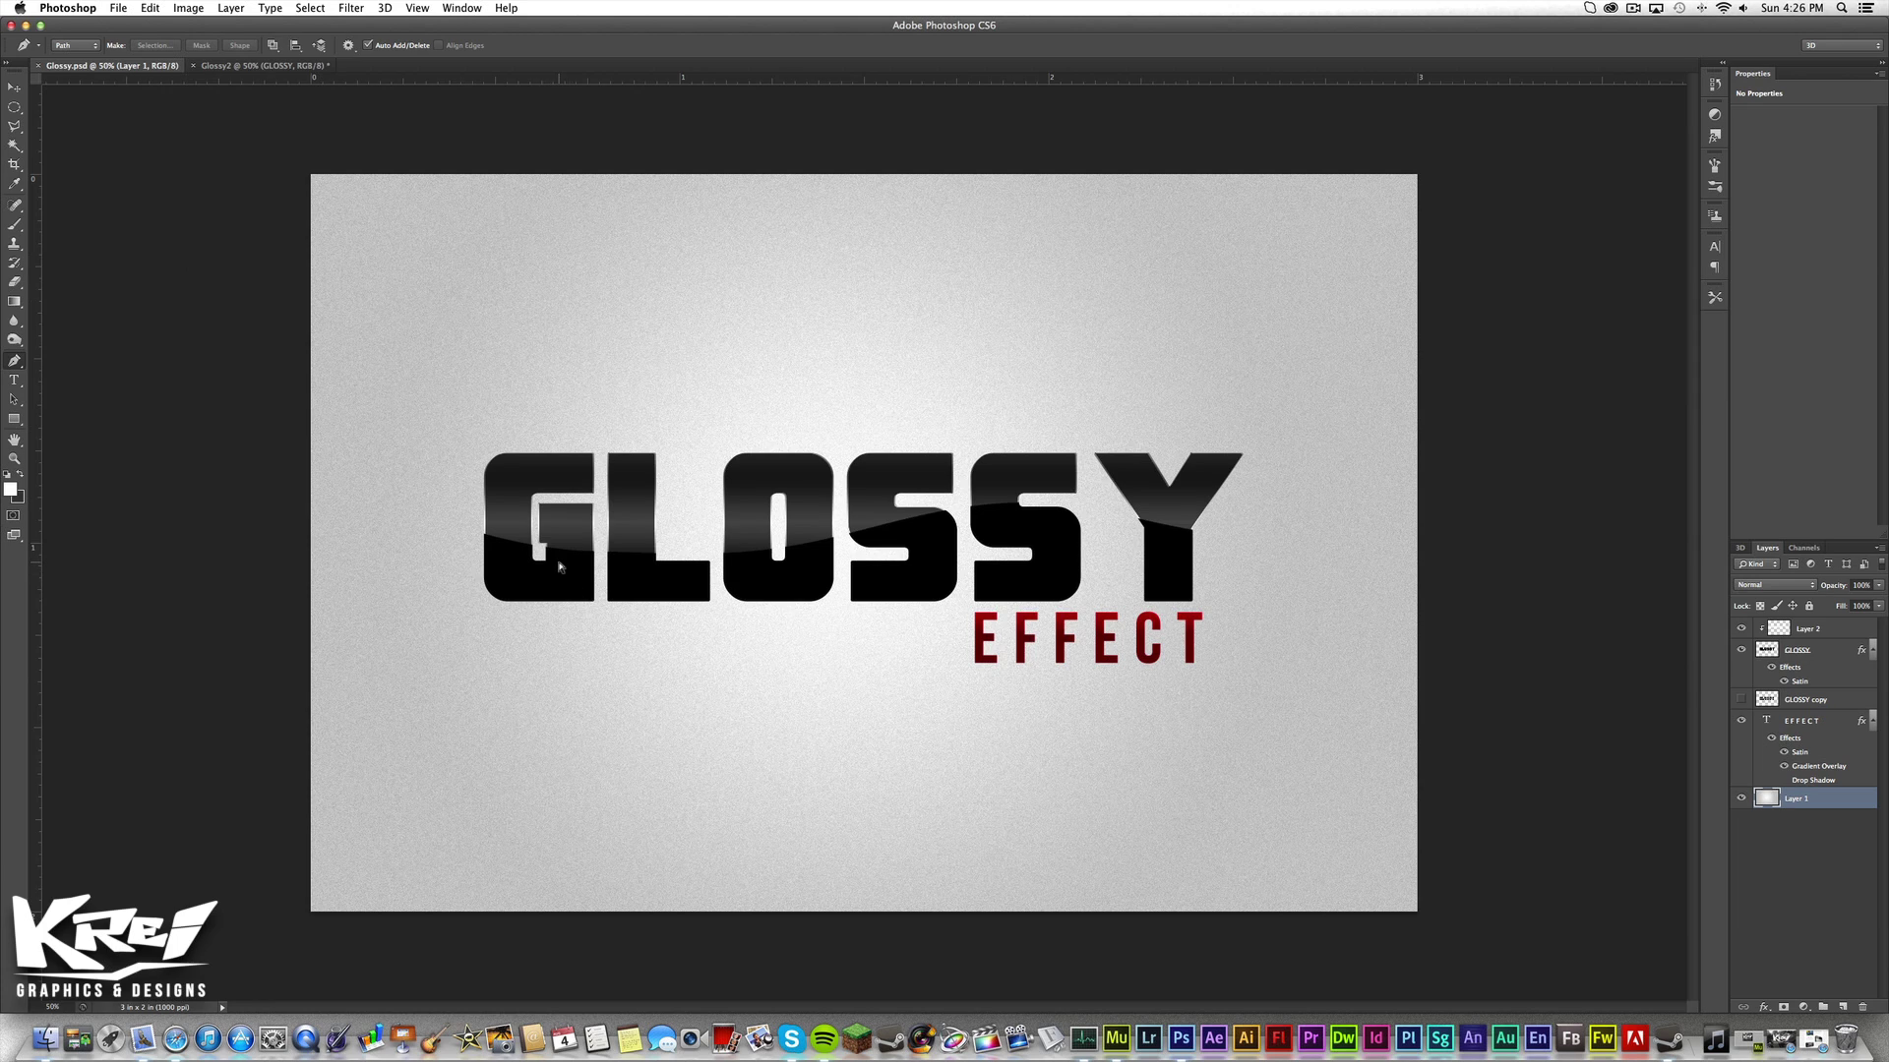
{"action": "key", "text": "super+equal"}
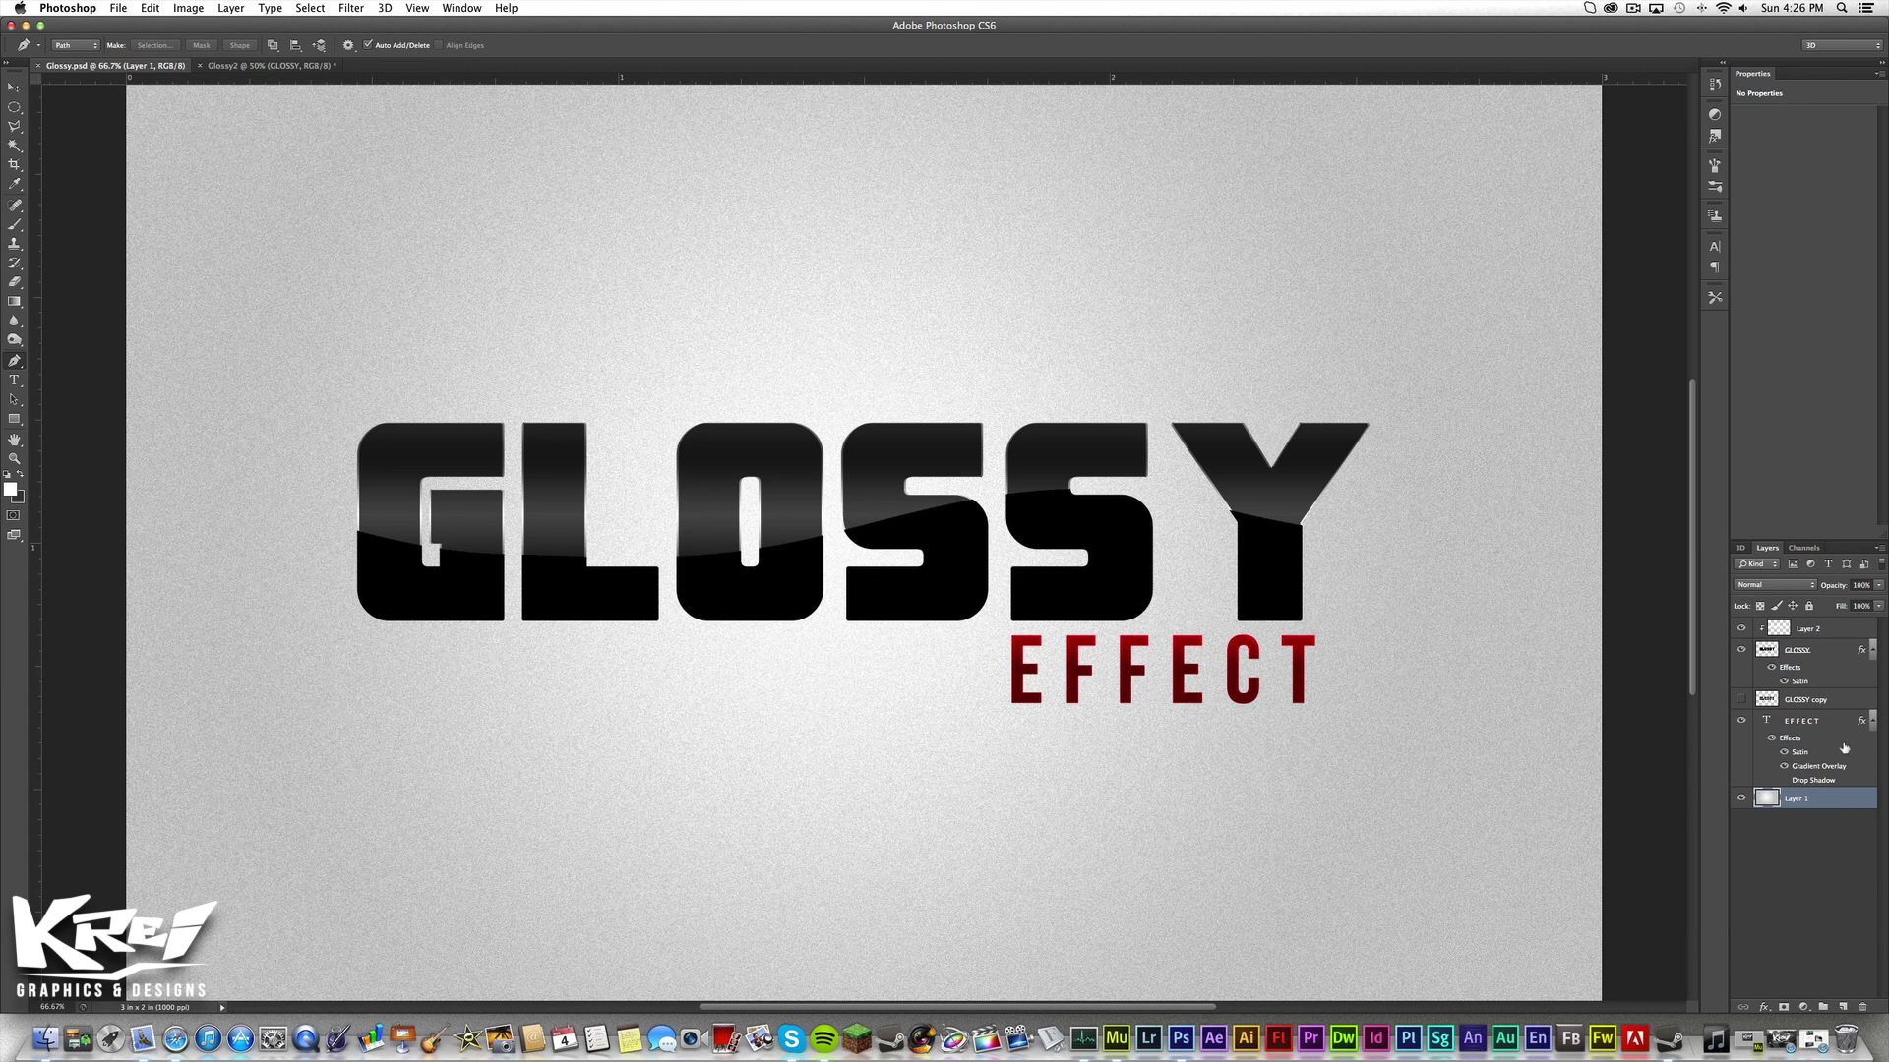
{"action": "double_click", "coordinate": [1814, 681]}
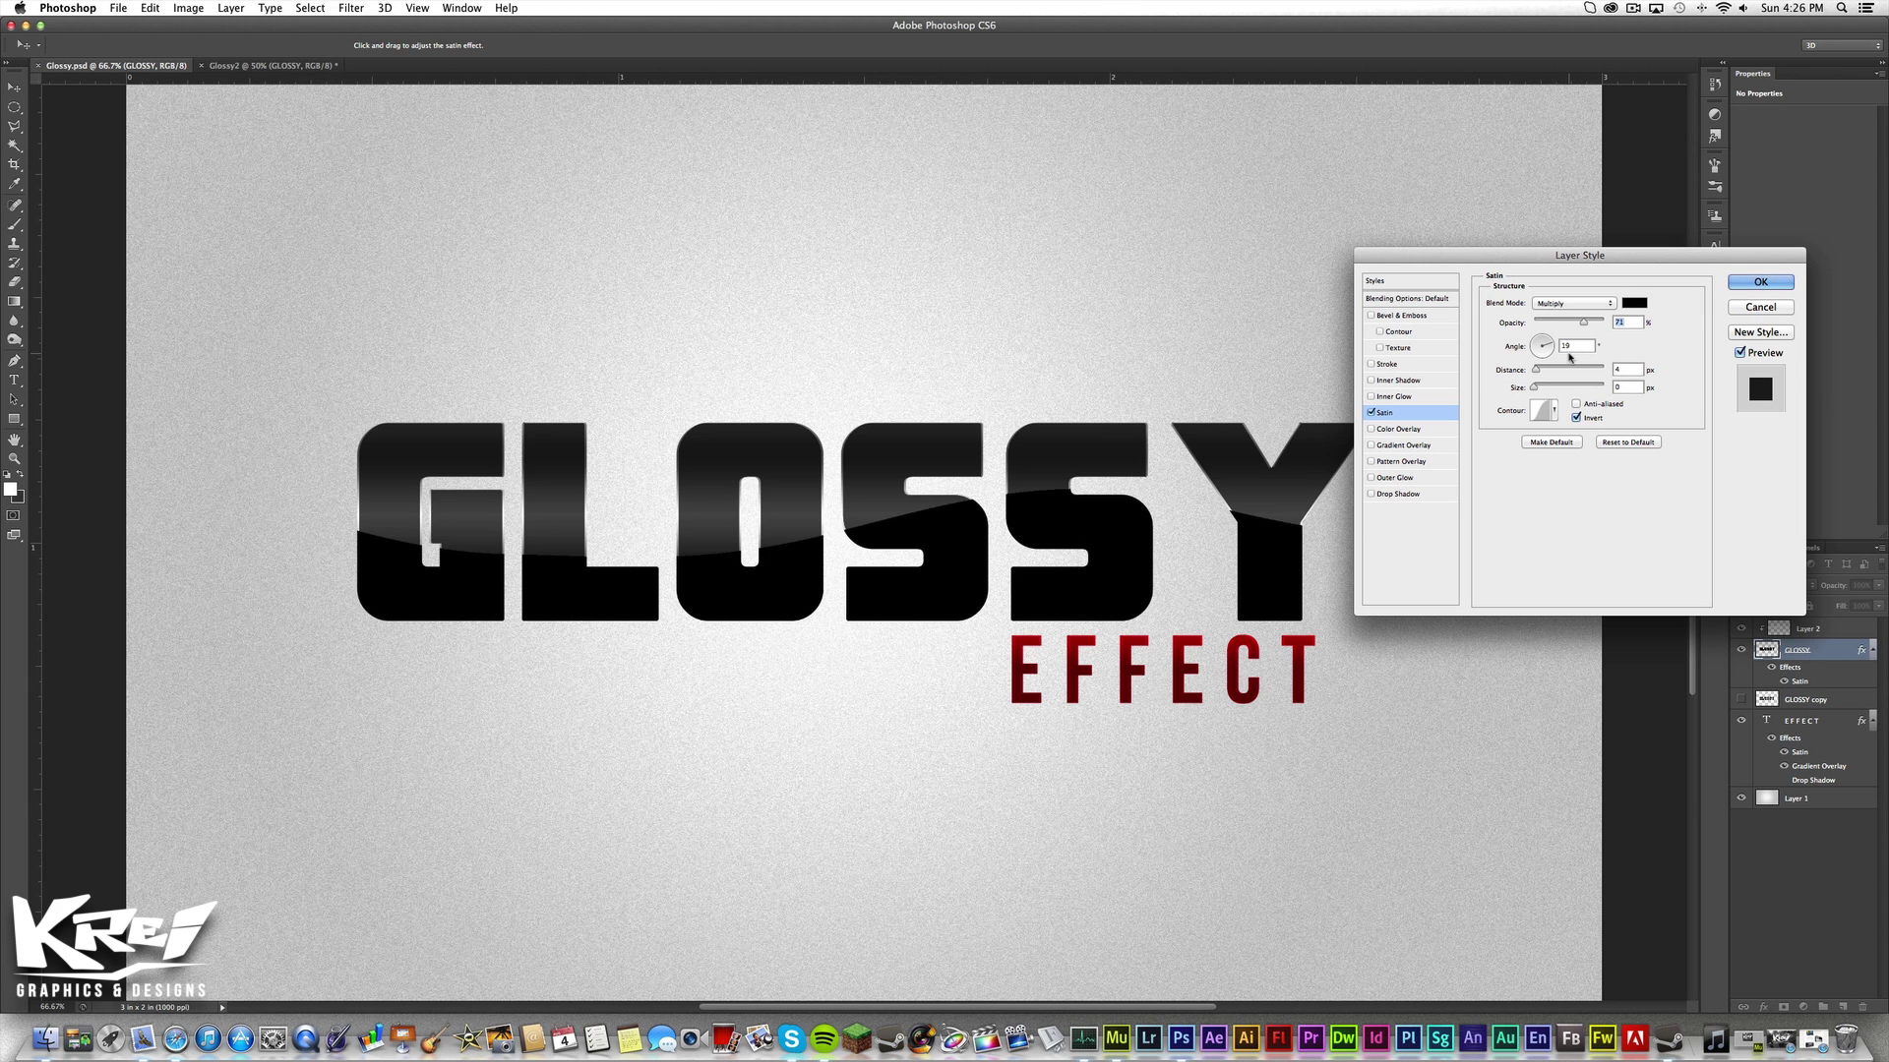
{"action": "left_click", "coordinate": [1759, 284]}
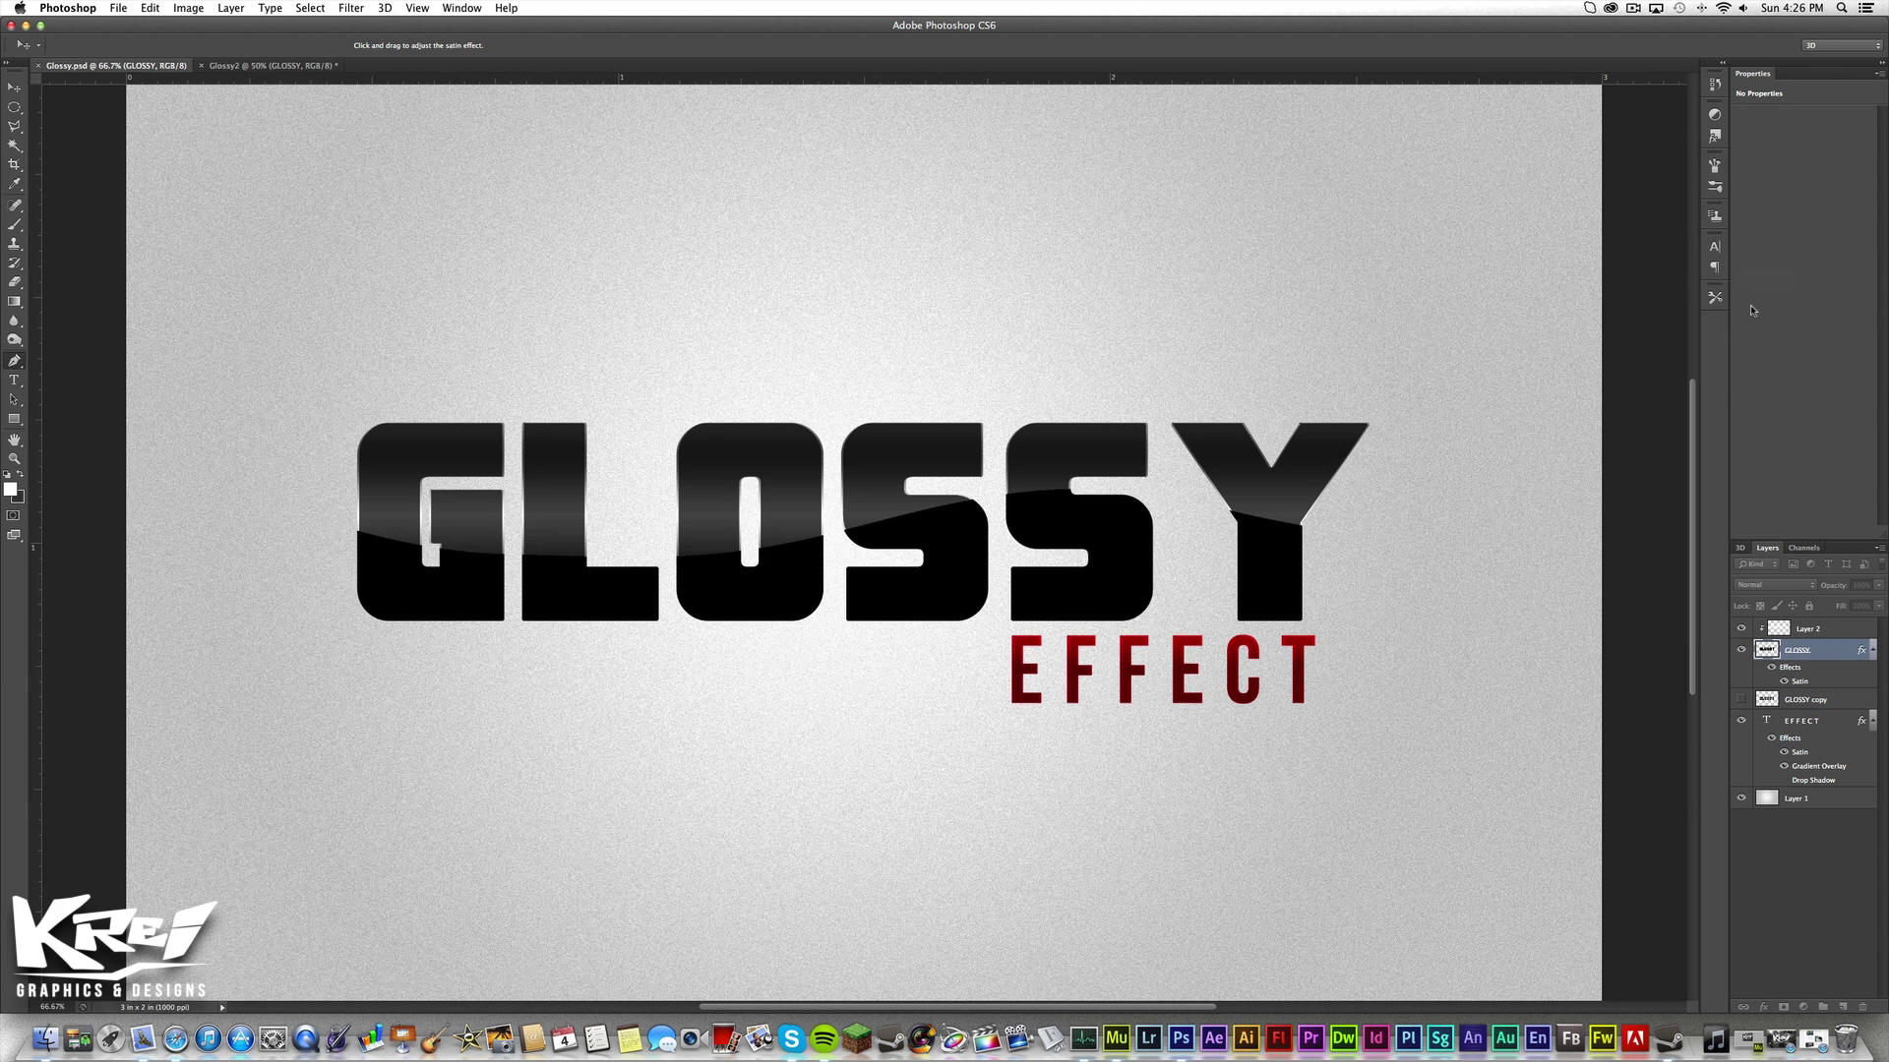
{"action": "key", "text": "super+minus"}
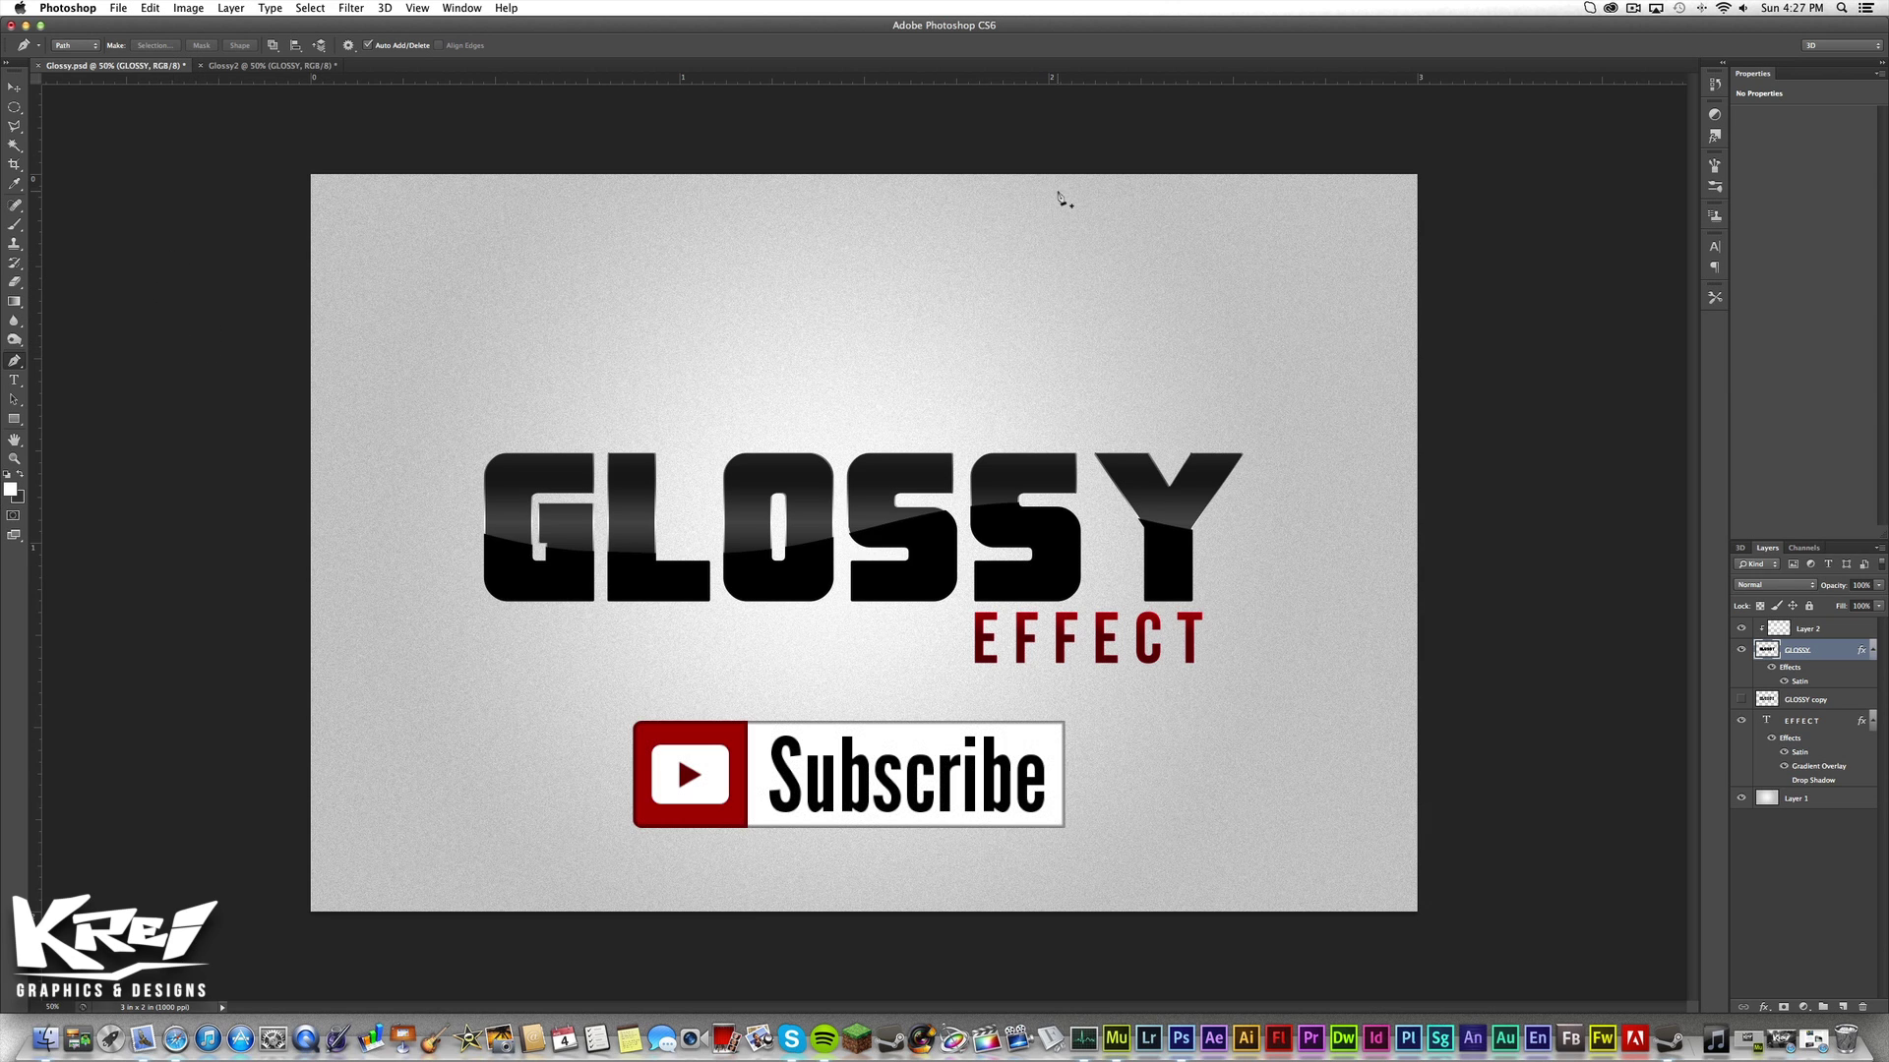
{"action": "left_click", "coordinate": [1633, 8]}
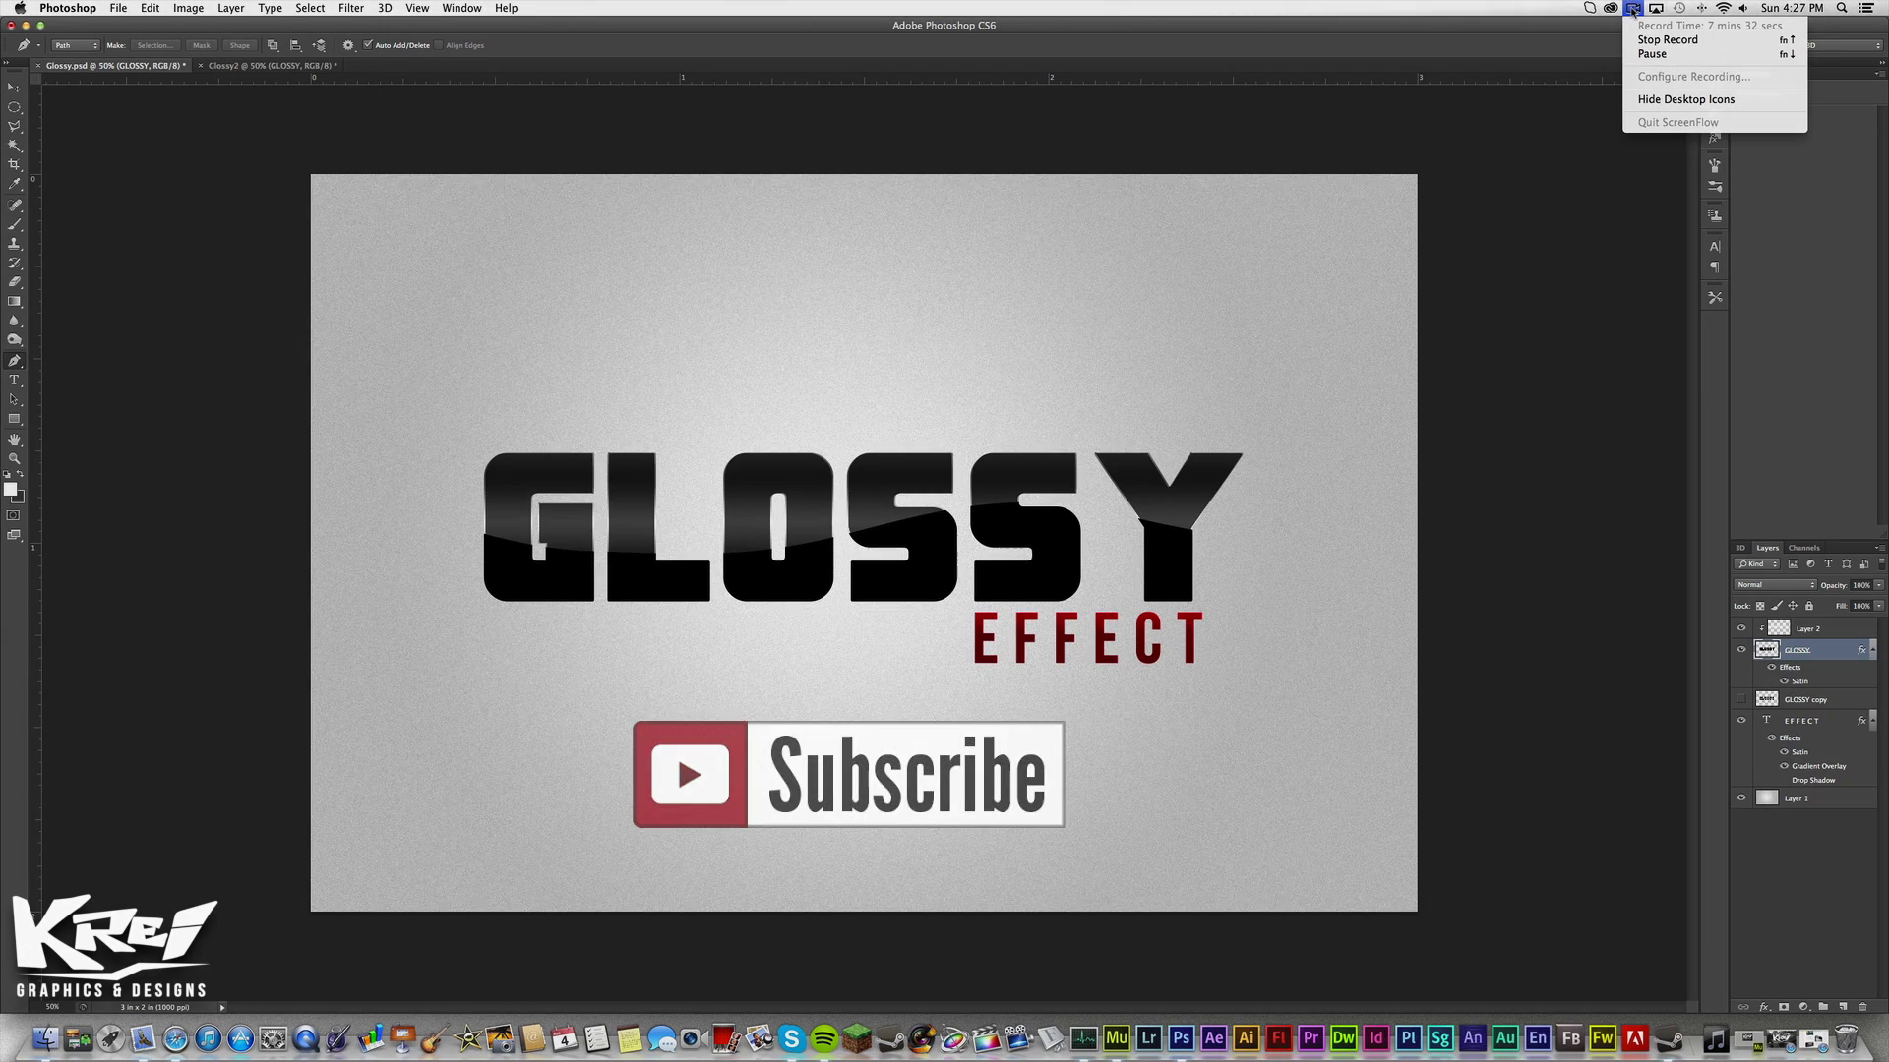